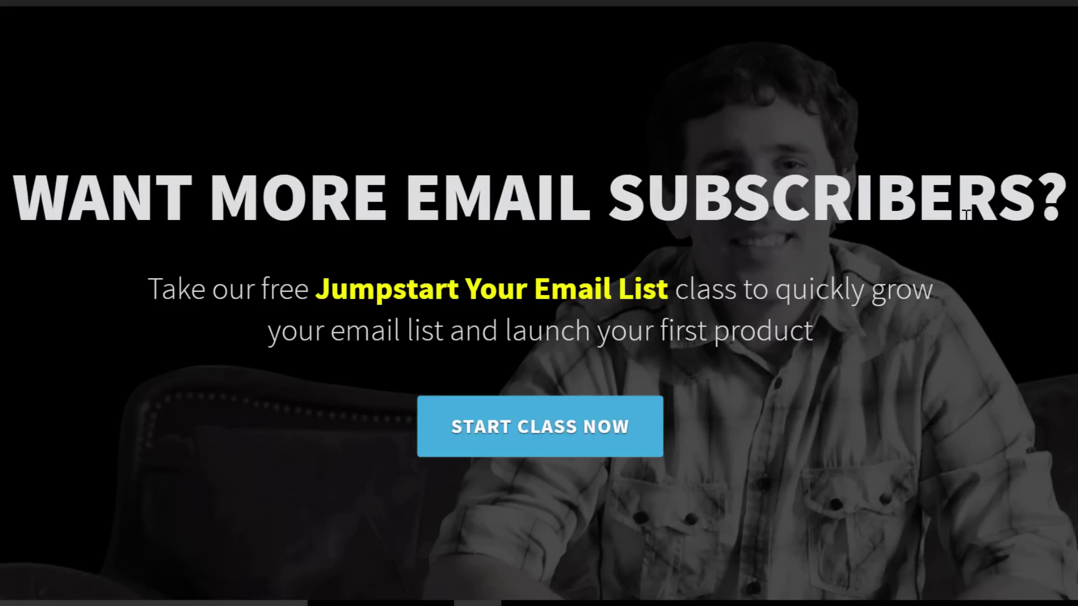
Examine the homepage's headline section and preview the opt-in form behind its Start Class Now offer
{"action": "scroll", "coordinate": [963, 216], "scroll_direction": "down", "scroll_amount": 3}
{"action": "scroll", "coordinate": [962, 223], "scroll_direction": "up", "scroll_amount": 2}
{"action": "scroll", "coordinate": [961, 216], "scroll_direction": "up", "scroll_amount": 2}
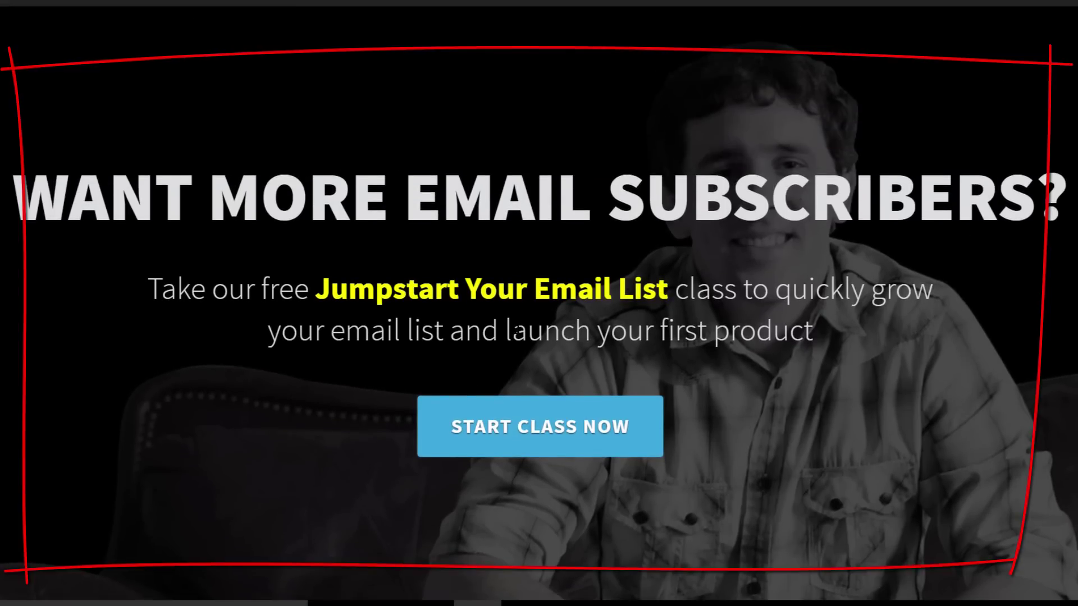
{"action": "left_click", "coordinate": [574, 442]}
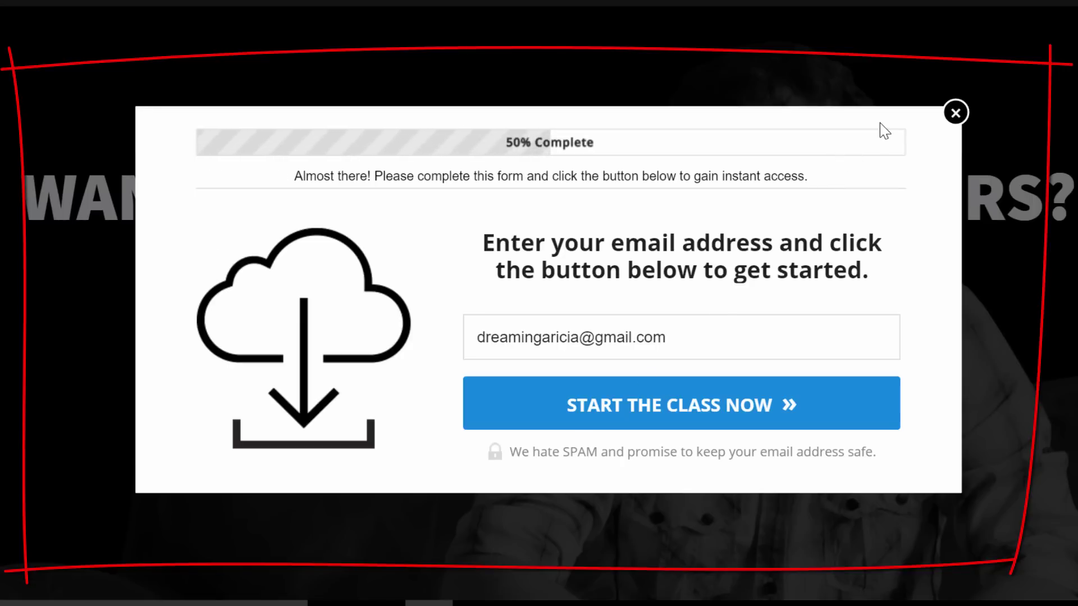
{"action": "left_click", "coordinate": [955, 112]}
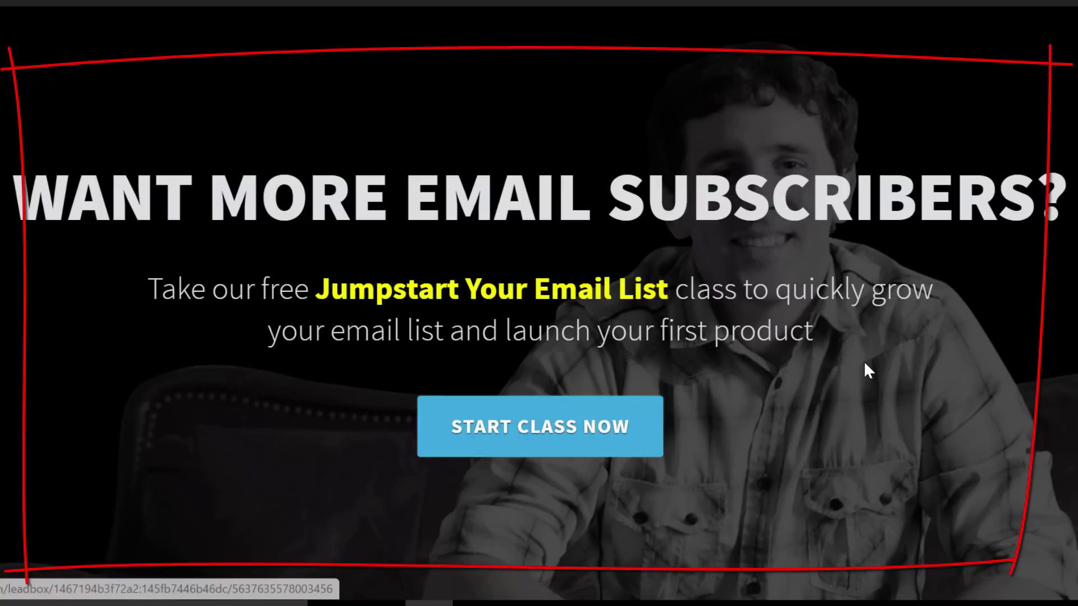
Examine the homepage's press logos and three-step help section, and preview the Download Toolkit opt-in form
{"action": "scroll", "coordinate": [865, 369], "scroll_direction": "down", "scroll_amount": 3}
{"action": "scroll", "coordinate": [864, 370], "scroll_direction": "down", "scroll_amount": 2}
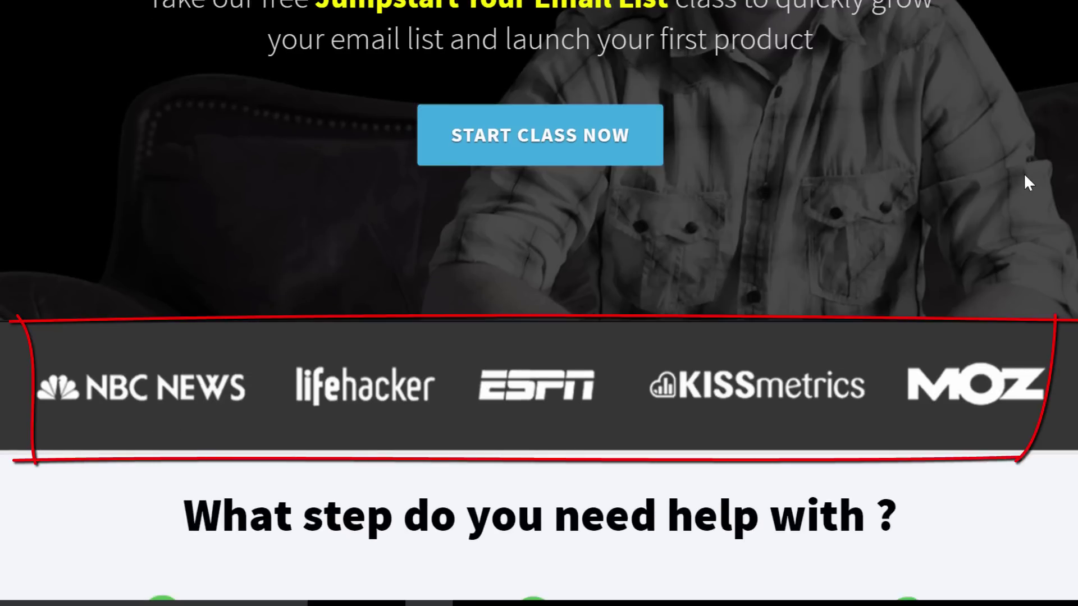
{"action": "scroll", "coordinate": [1022, 173], "scroll_direction": "down", "scroll_amount": 4}
{"action": "scroll", "coordinate": [1025, 182], "scroll_direction": "down", "scroll_amount": 4}
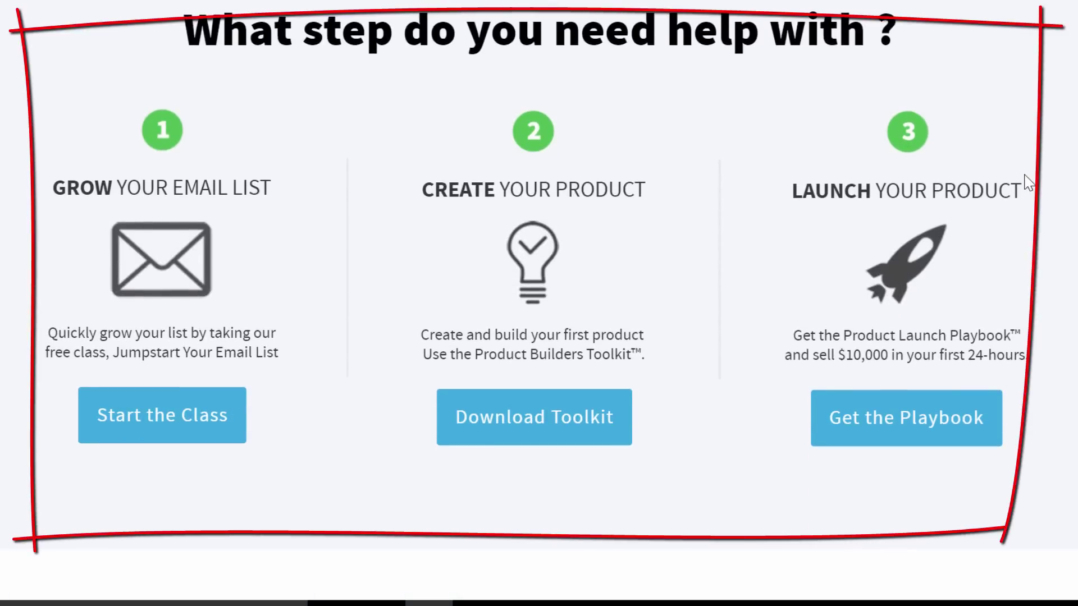
{"action": "scroll", "coordinate": [1027, 182], "scroll_direction": "up", "scroll_amount": 2}
{"action": "scroll", "coordinate": [1028, 183], "scroll_direction": "down", "scroll_amount": 2}
{"action": "scroll", "coordinate": [539, 297], "scroll_direction": "down", "scroll_amount": 2}
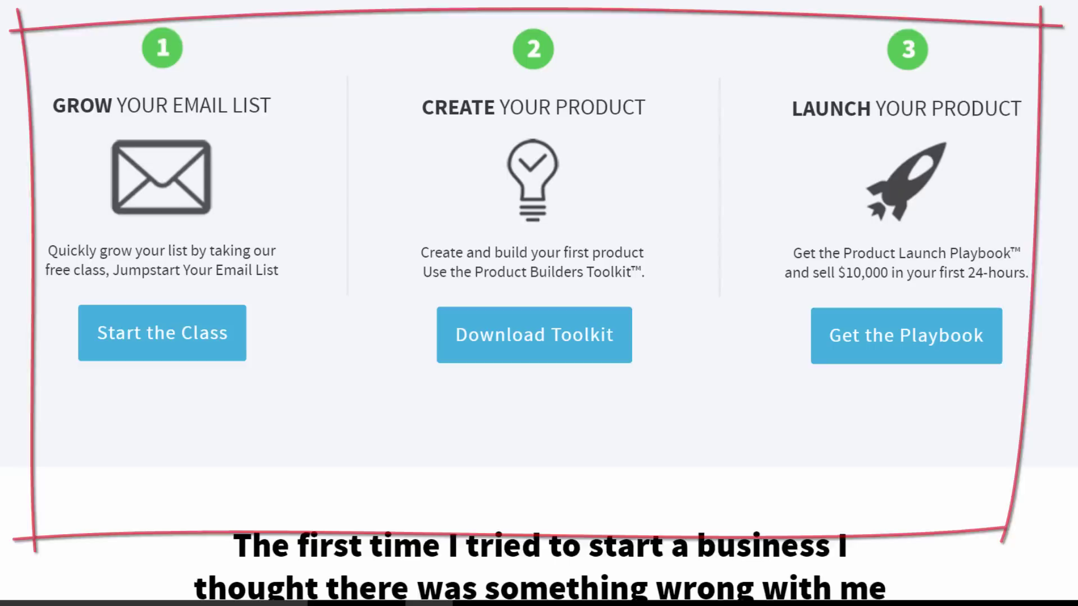
{"action": "left_click", "coordinate": [553, 322]}
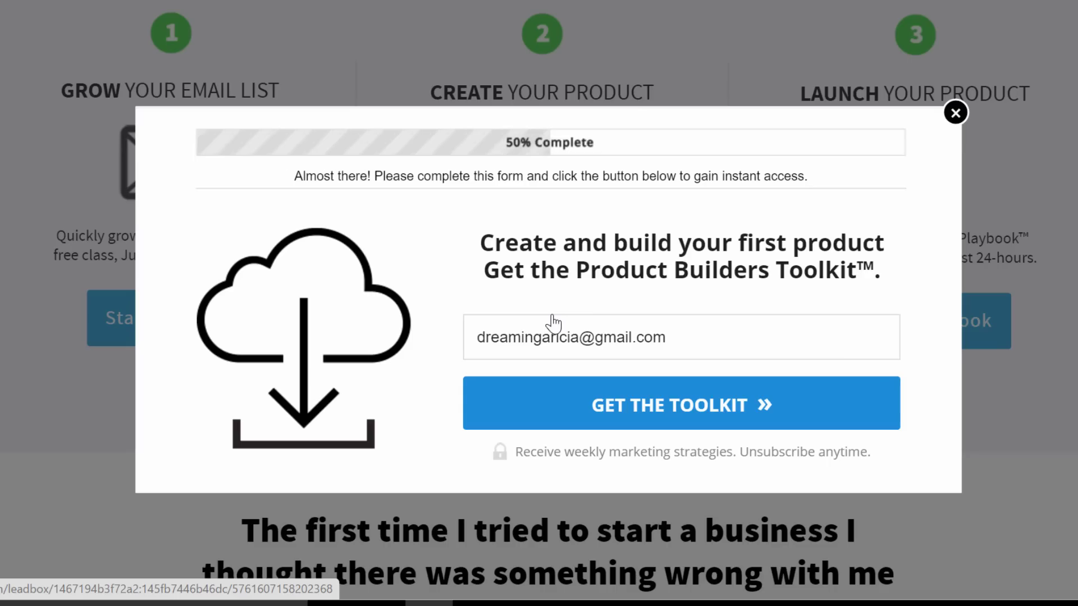
{"action": "left_click", "coordinate": [956, 114]}
Examine the article section of the homepage down to its formulas offer and the navigation links in the footer
{"action": "scroll", "coordinate": [1039, 189], "scroll_direction": "down", "scroll_amount": 4}
{"action": "scroll", "coordinate": [1040, 189], "scroll_direction": "down", "scroll_amount": 4}
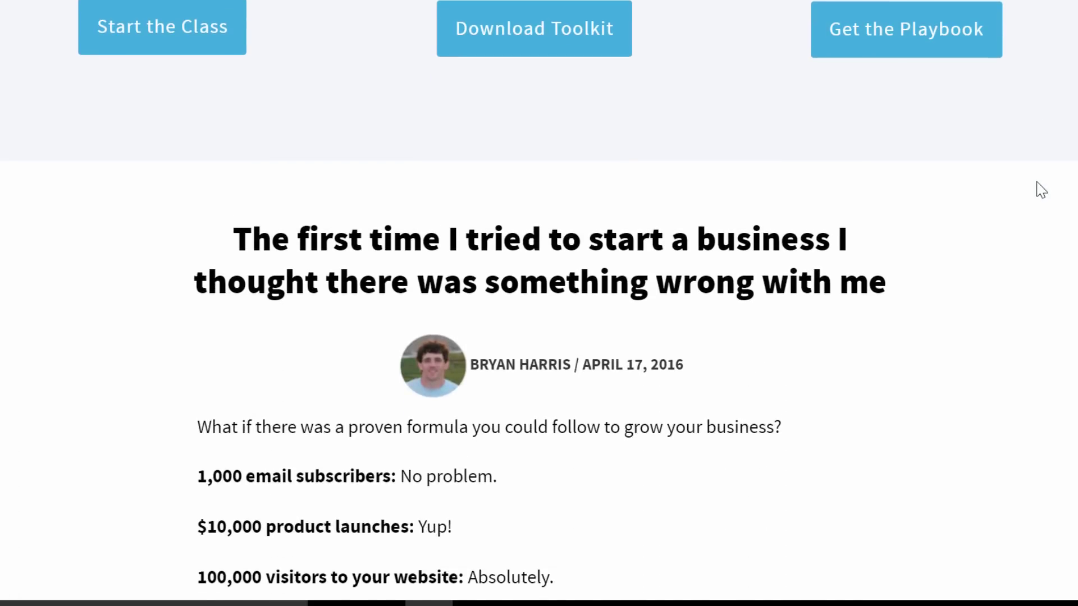
{"action": "scroll", "coordinate": [1040, 189], "scroll_direction": "down", "scroll_amount": 4}
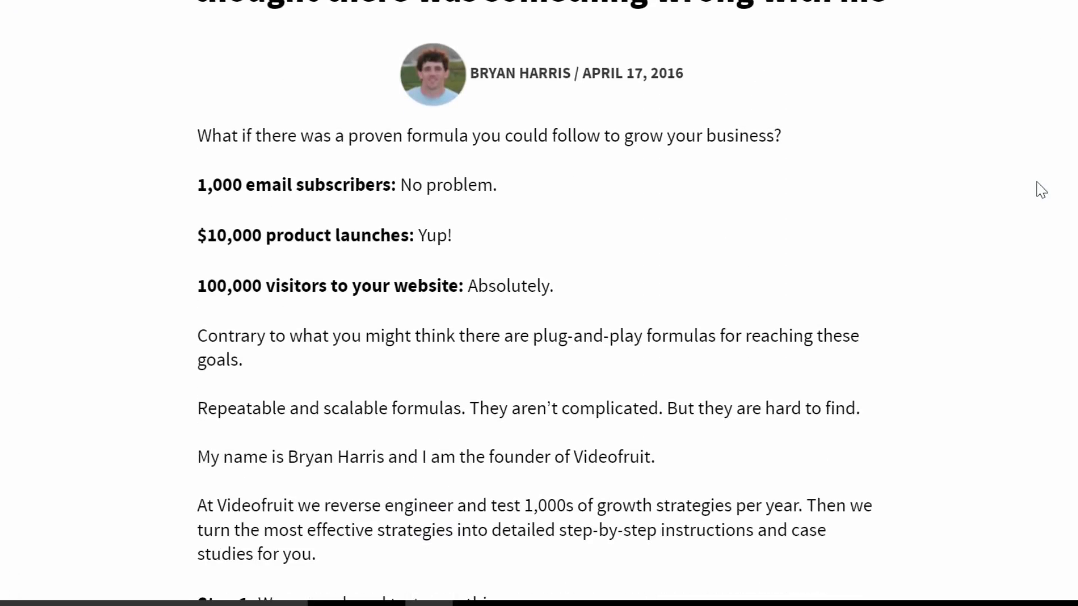
{"action": "scroll", "coordinate": [1040, 189], "scroll_direction": "up", "scroll_amount": 4}
{"action": "scroll", "coordinate": [1040, 189], "scroll_direction": "down", "scroll_amount": 6}
{"action": "scroll", "coordinate": [1040, 189], "scroll_direction": "down", "scroll_amount": 15}
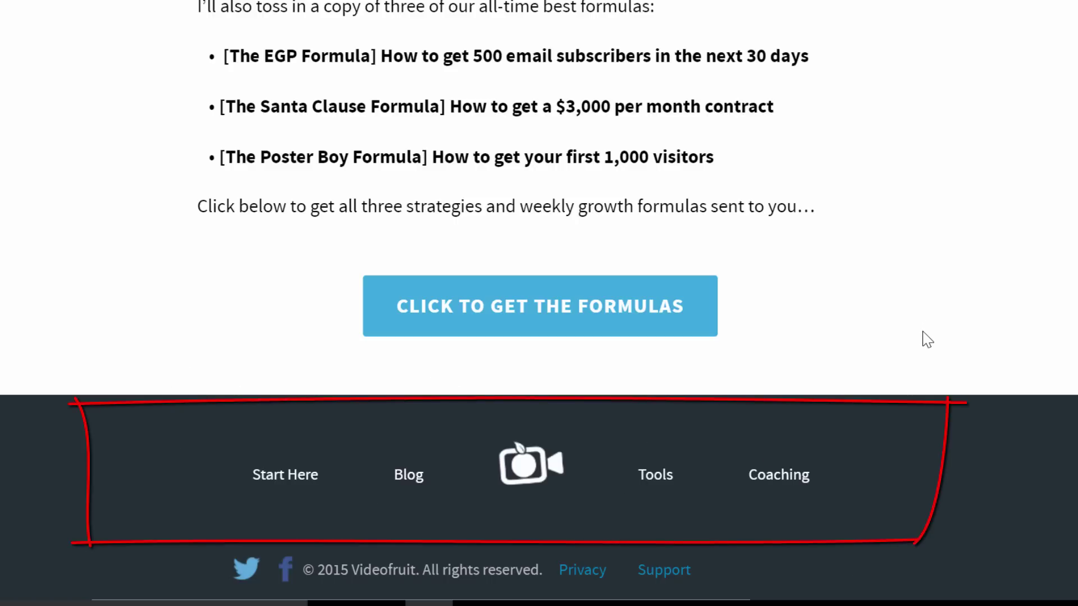
{"action": "scroll", "coordinate": [927, 339], "scroll_direction": "up", "scroll_amount": 10}
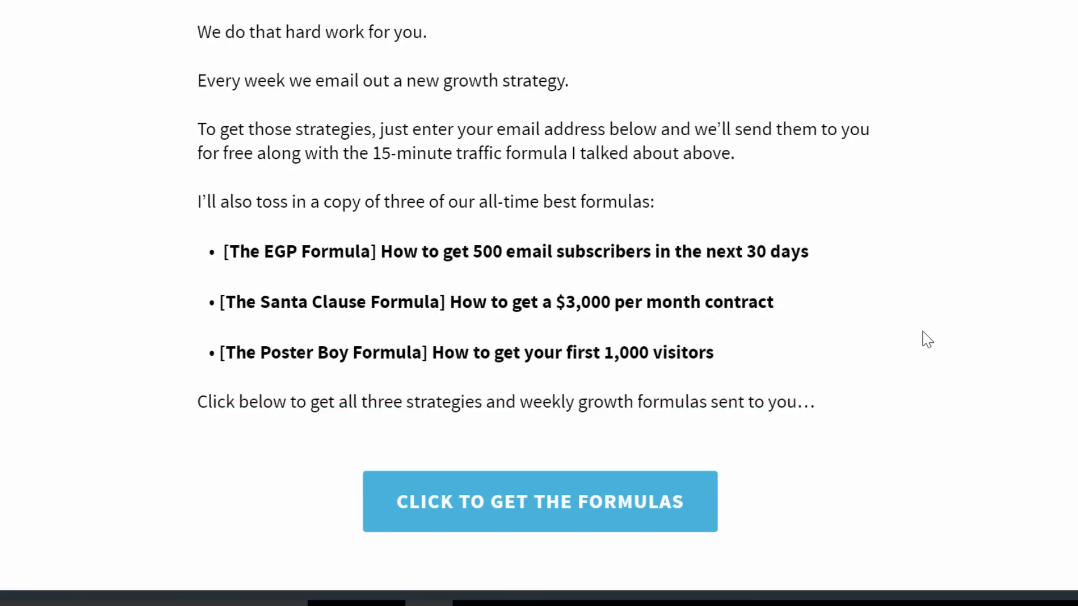
{"action": "scroll", "coordinate": [927, 339], "scroll_direction": "up", "scroll_amount": 20}
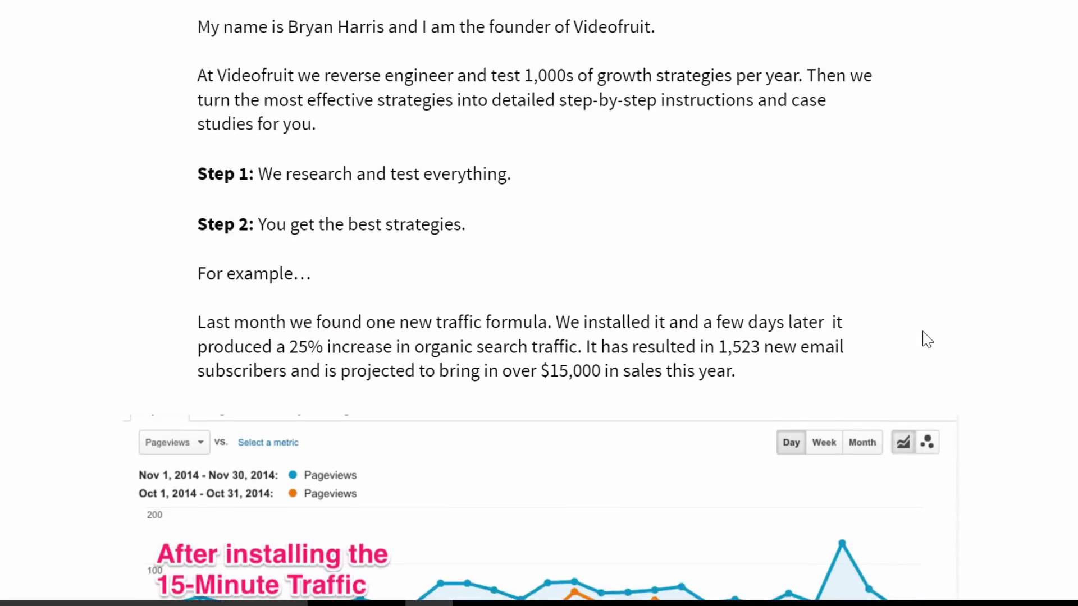
{"action": "scroll", "coordinate": [927, 339], "scroll_direction": "up", "scroll_amount": 15}
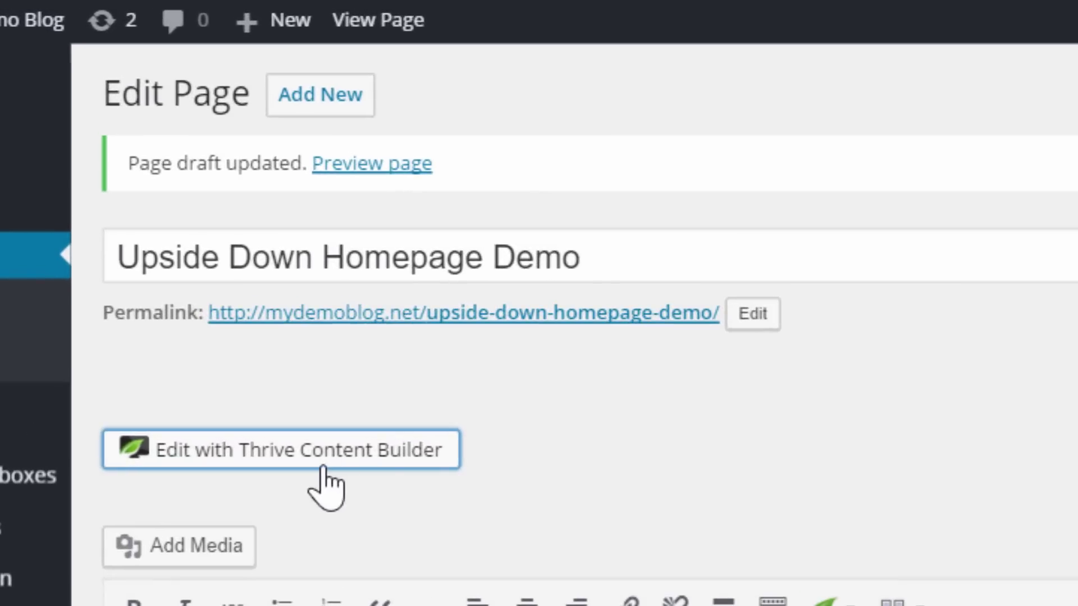
Edit the Upside Down Homepage Demo page with Thrive Content Builder and load a default landing page template filtered by "fl"
{"action": "left_click", "coordinate": [323, 465]}
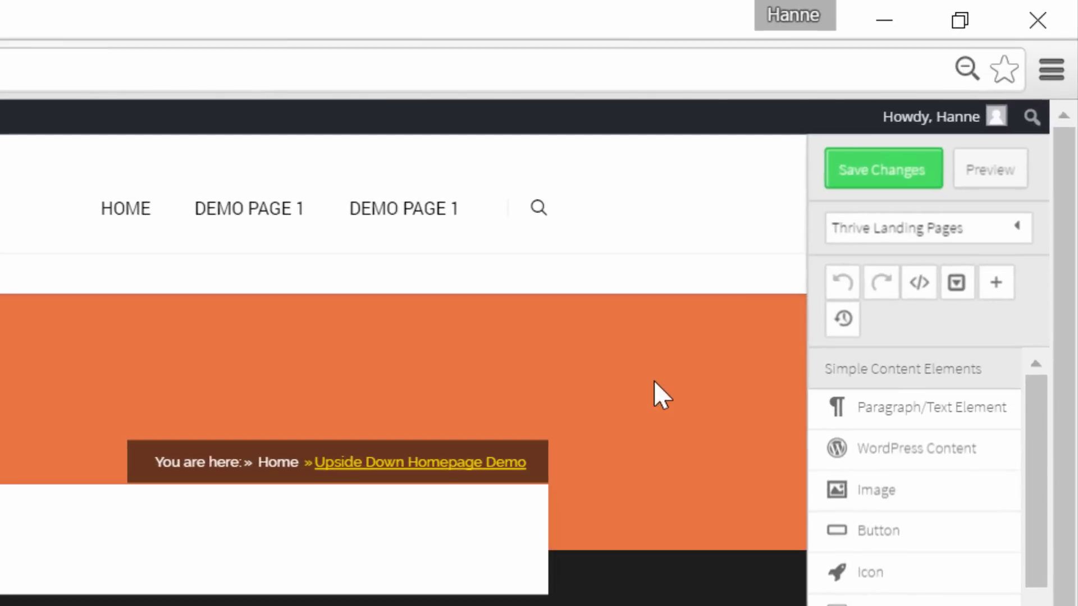
{"action": "left_click", "coordinate": [997, 246]}
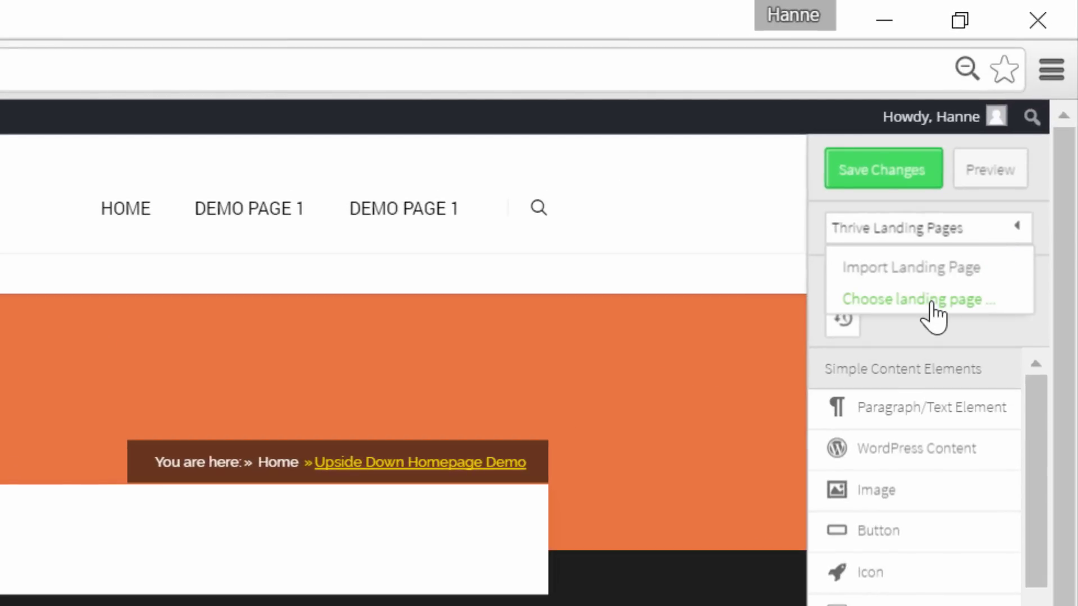
{"action": "left_click", "coordinate": [972, 311]}
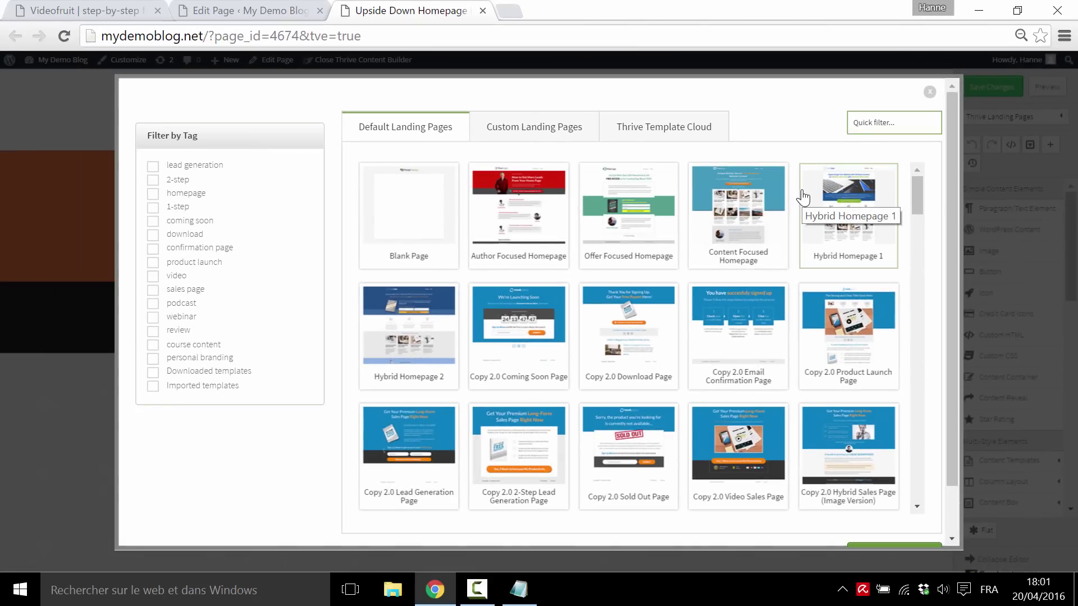
{"action": "type", "text": "fl"}
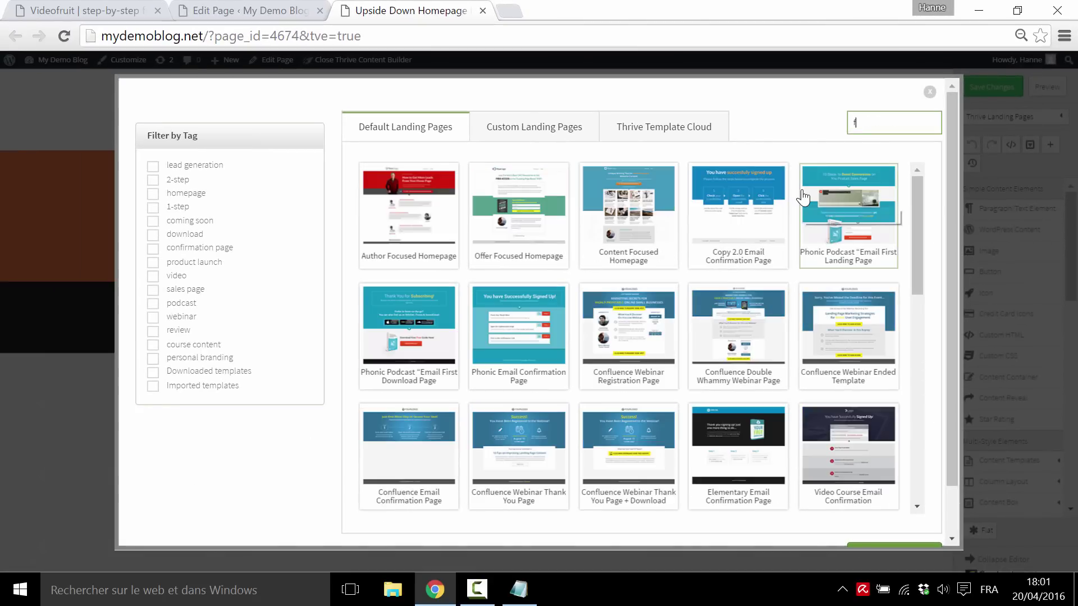
{"action": "left_click", "coordinate": [519, 345]}
{"action": "left_click", "coordinate": [916, 458]}
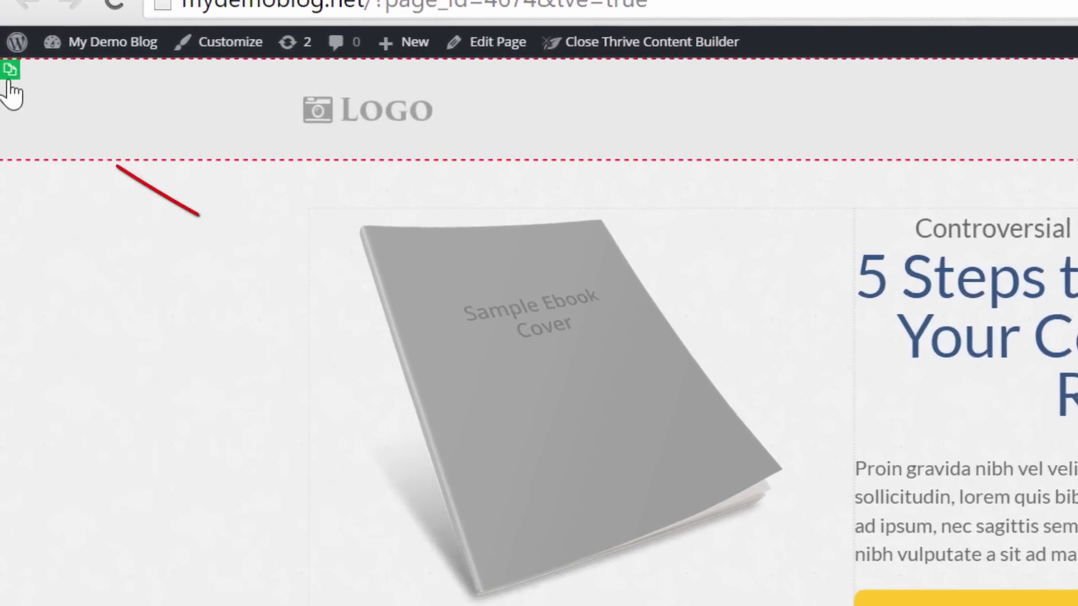
Duplicate the header page section and remove the logo from the upper copy
{"action": "left_click", "coordinate": [10, 70]}
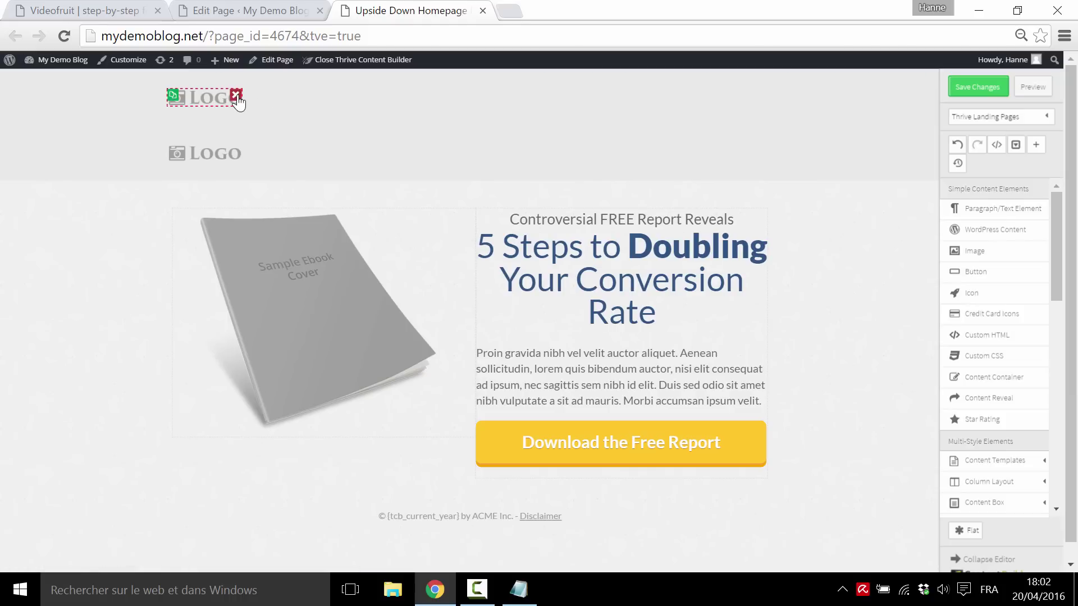
{"action": "left_click", "coordinate": [237, 100]}
Set the dark portrait photo of the man with glasses as the background image of the empty upper page section
{"action": "left_click", "coordinate": [180, 94]}
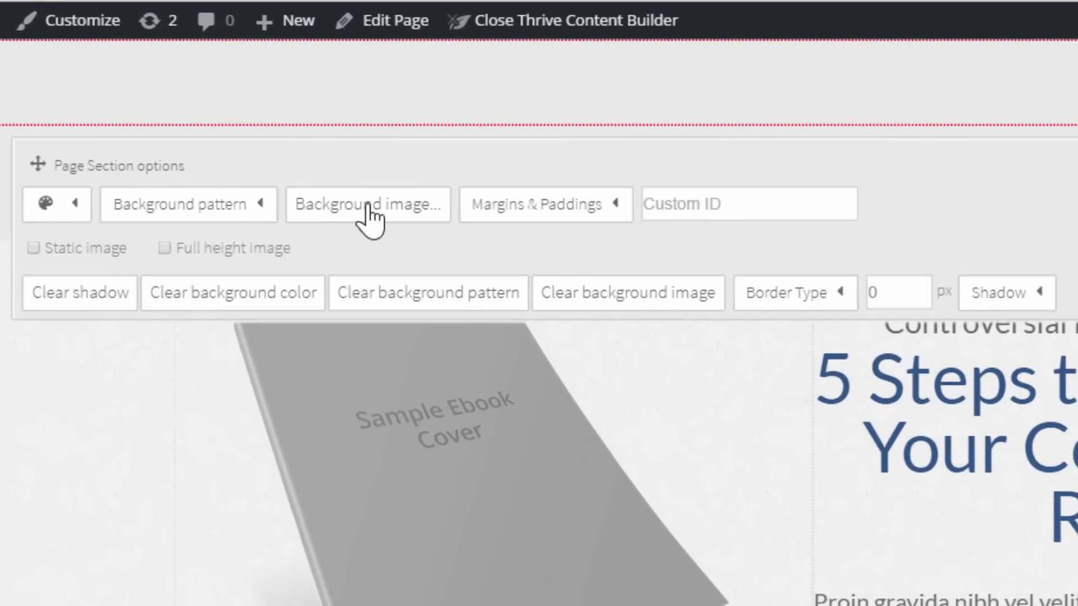
{"action": "left_click", "coordinate": [314, 175]}
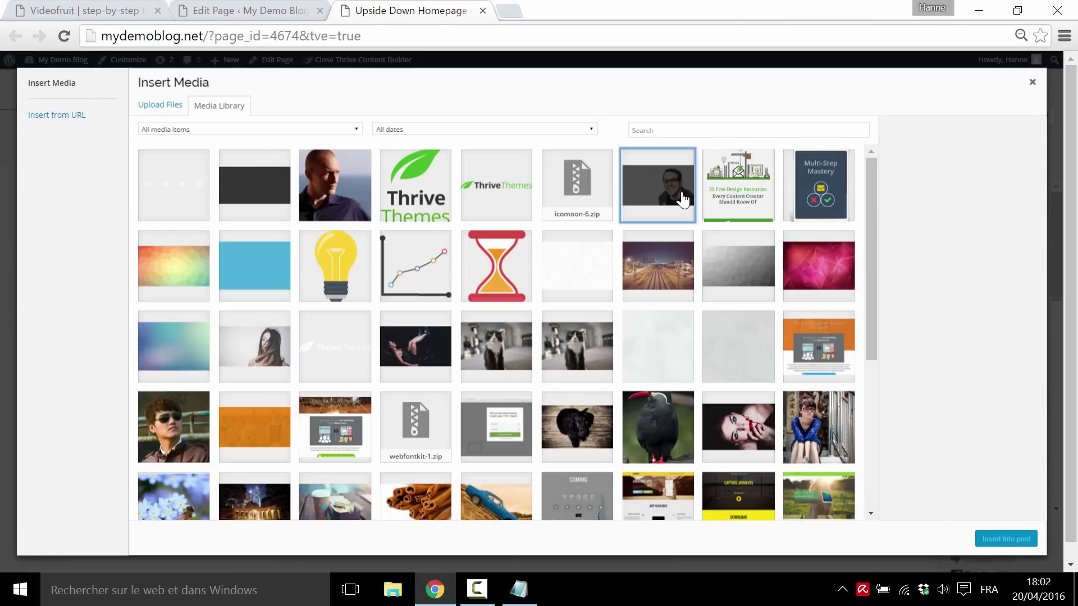
{"action": "left_click", "coordinate": [681, 199]}
{"action": "left_click", "coordinate": [1005, 539]}
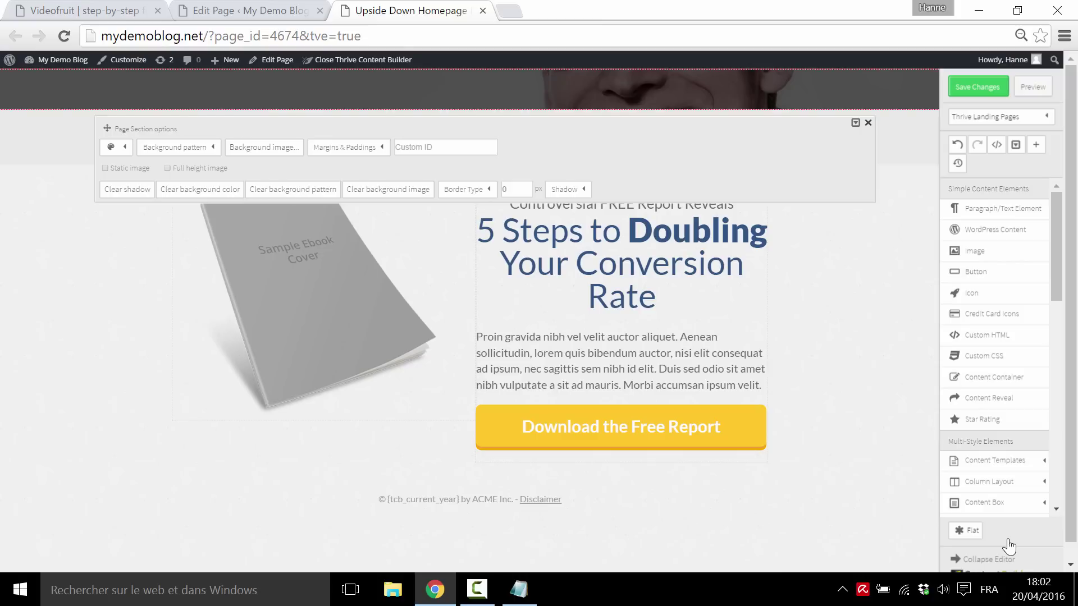
{"action": "left_click", "coordinate": [884, 274]}
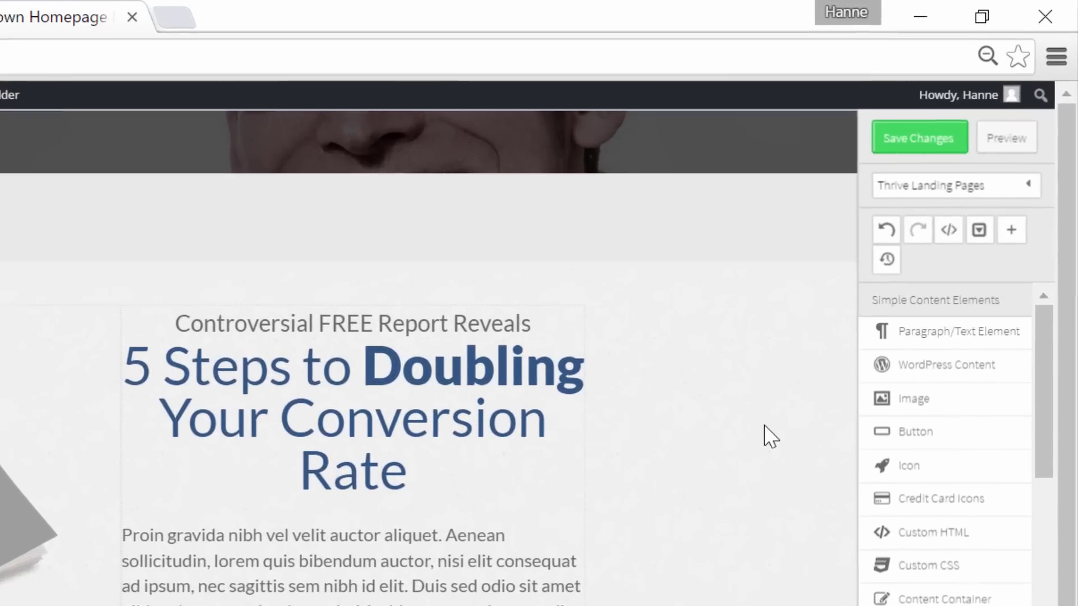
Insert a paragraph element in the photo section with the text "WANT TO CONVERT MORE VISITORS INTO LEADS?"
{"action": "left_click_drag", "start_coordinate": [987, 339], "coordinate": [116, 107]}
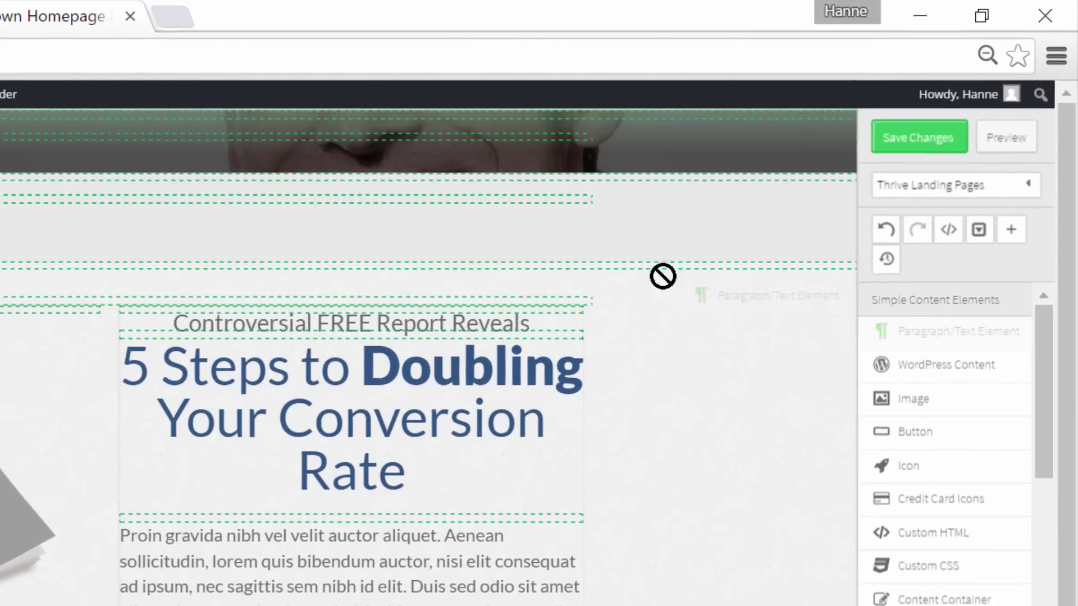
{"action": "left_click_drag", "start_coordinate": [268, 79], "coordinate": [248, 112]}
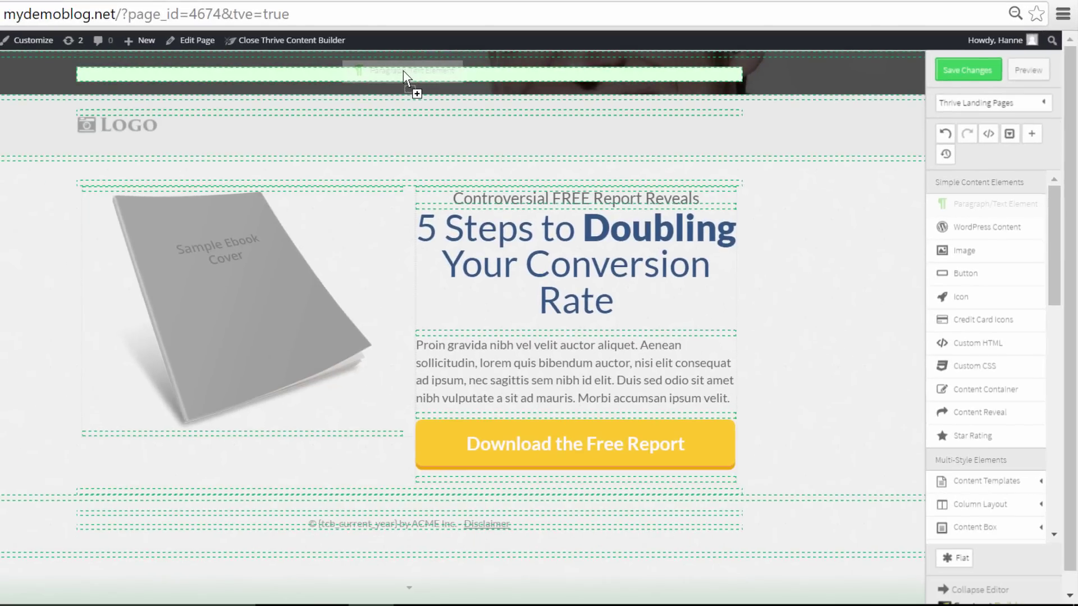
{"action": "left_click_drag", "start_coordinate": [403, 76], "coordinate": [404, 83]}
{"action": "left_click", "coordinate": [158, 84]}
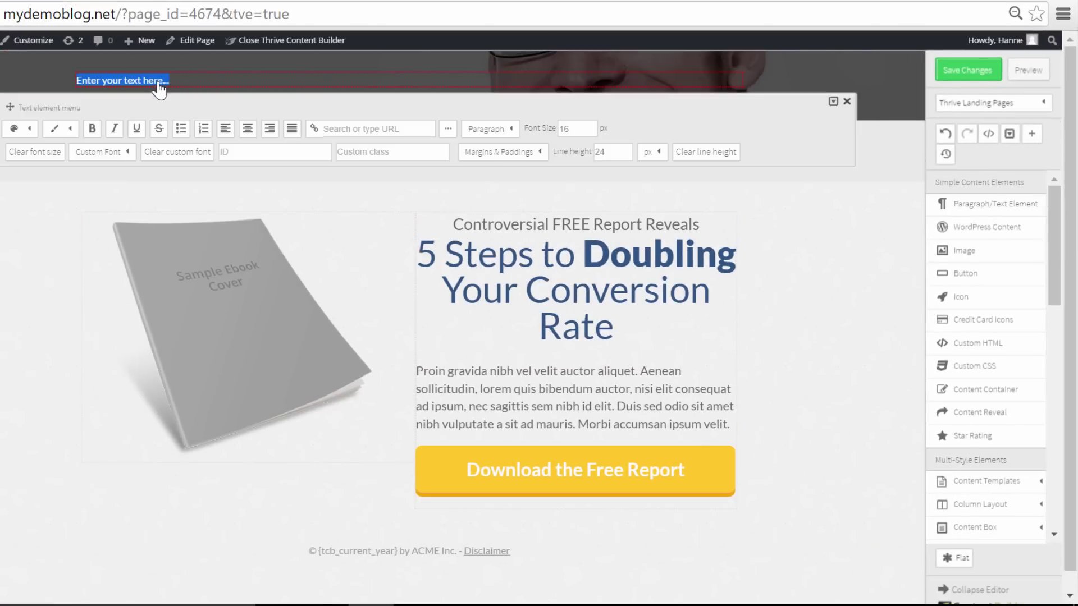
{"action": "key", "text": "ctrl+v"}
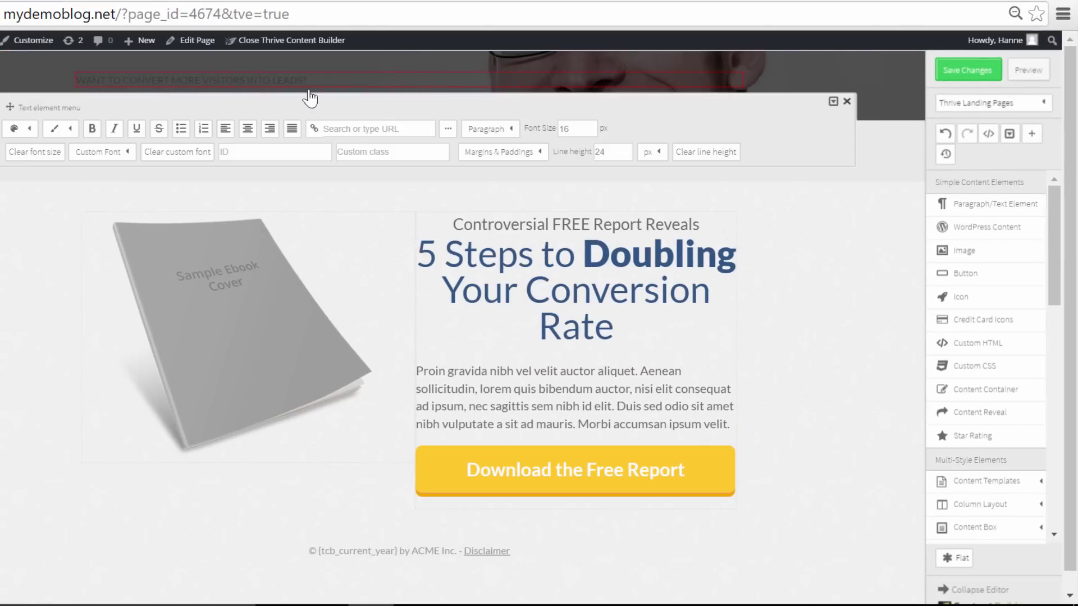
Format the "WANT TO CONVERT MORE VISITORS INTO LEADS?" headline as white, centred text with a font size of 70 px
{"action": "left_click_drag", "start_coordinate": [321, 80], "coordinate": [76, 81]}
{"action": "left_click", "coordinate": [29, 128]}
{"action": "left_click", "coordinate": [71, 195]}
{"action": "left_click", "coordinate": [248, 130]}
{"action": "double_click", "coordinate": [578, 130]}
{"action": "type", "text": "70"}
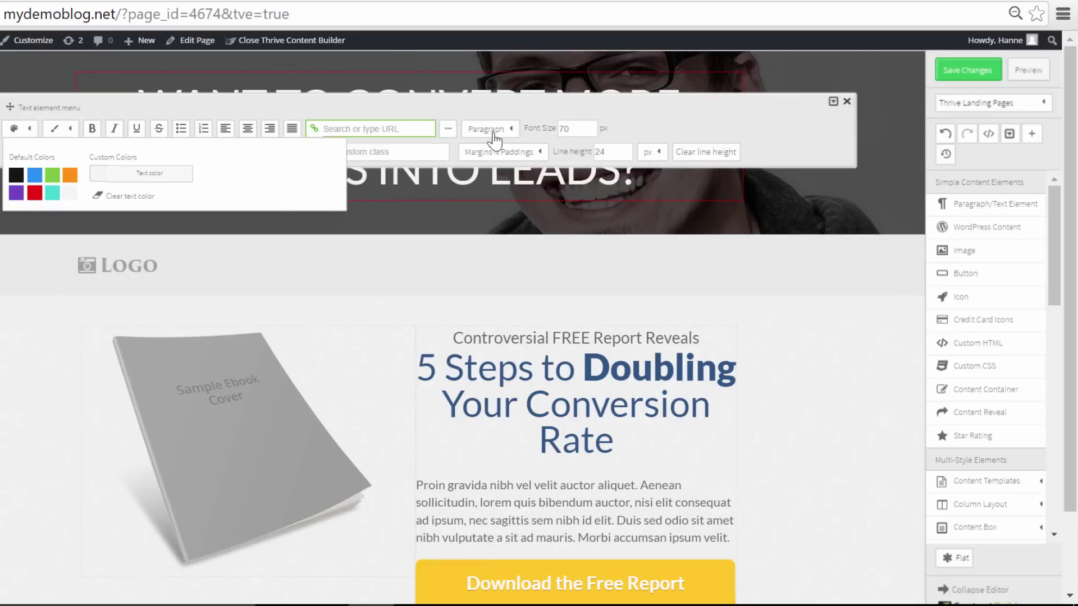
{"action": "left_click", "coordinate": [847, 102]}
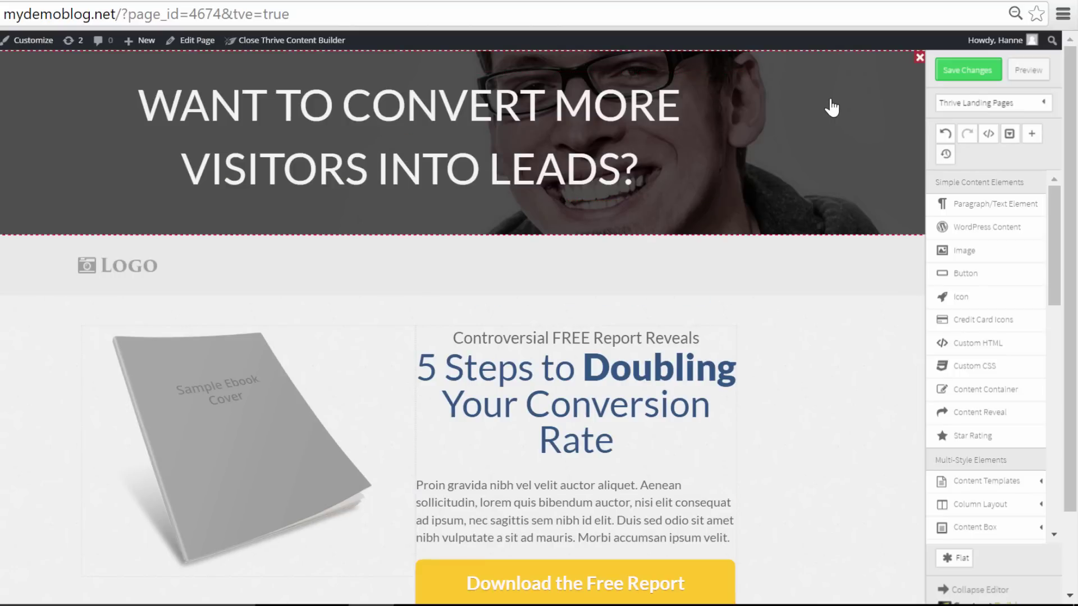
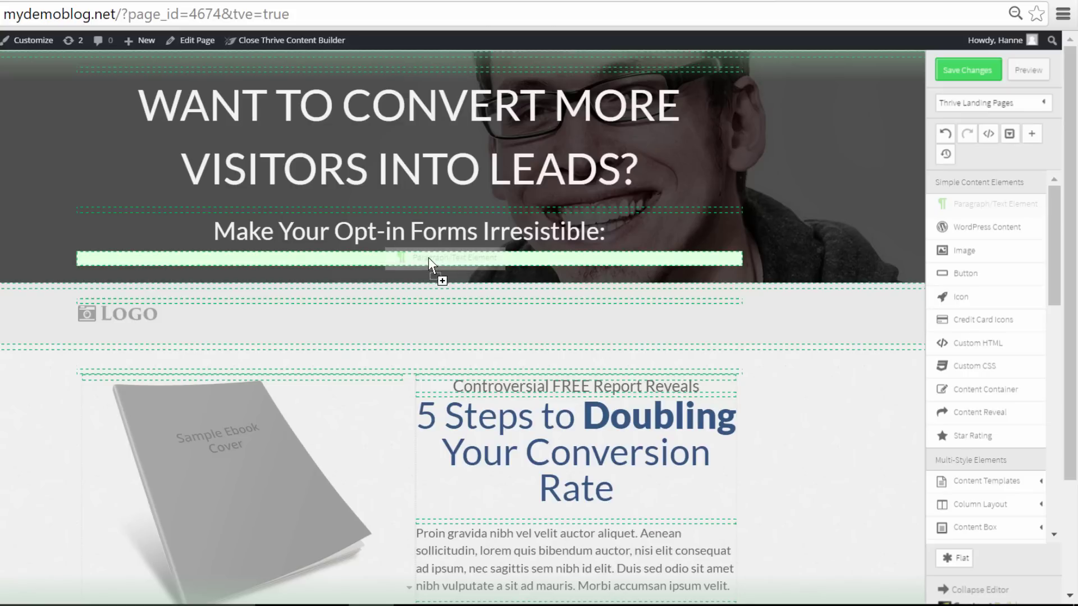
Add "Get the Ultimate Guide to Creating Persuasive Opt-in Forms" below the "Make Your Opt-in Forms Irresistible:" line as centred orange text at 40 px
{"action": "left_click_drag", "start_coordinate": [341, 266], "coordinate": [58, 245]}
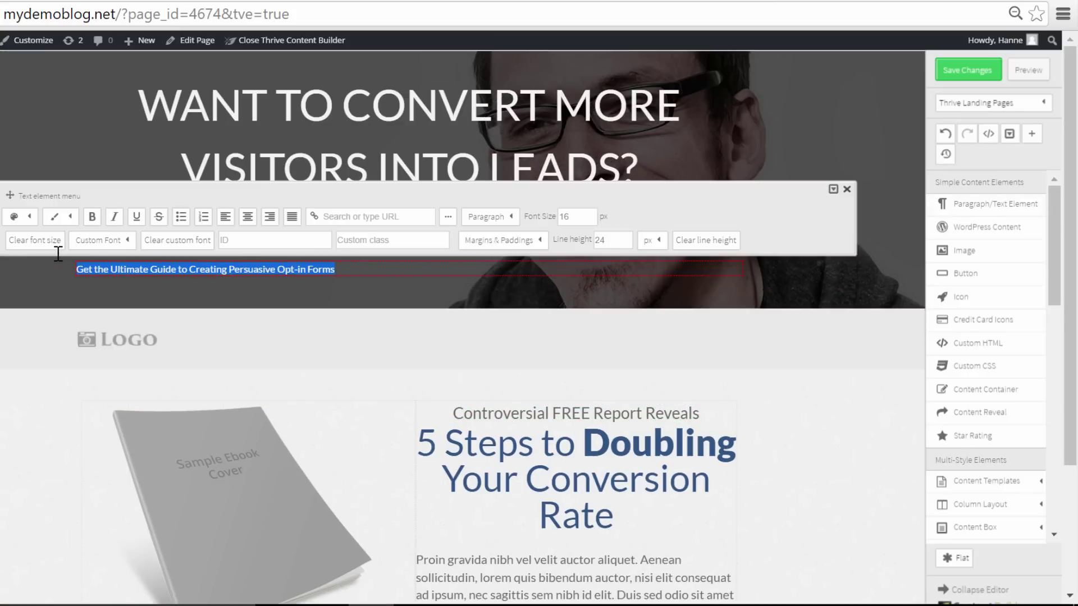
{"action": "left_click", "coordinate": [31, 217]}
{"action": "left_click", "coordinate": [70, 263]}
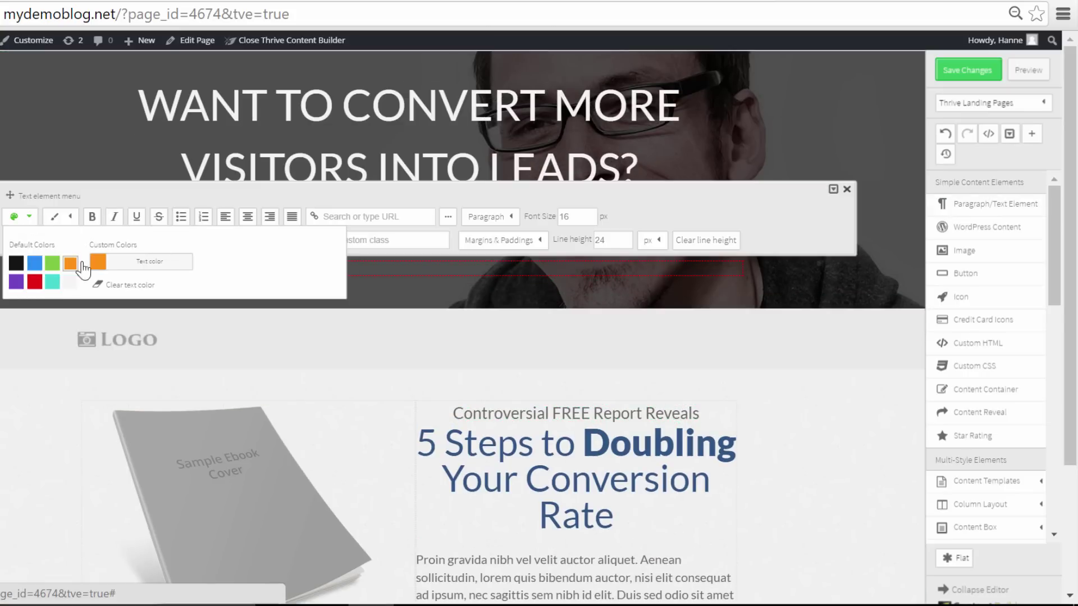
{"action": "left_click", "coordinate": [548, 218]}
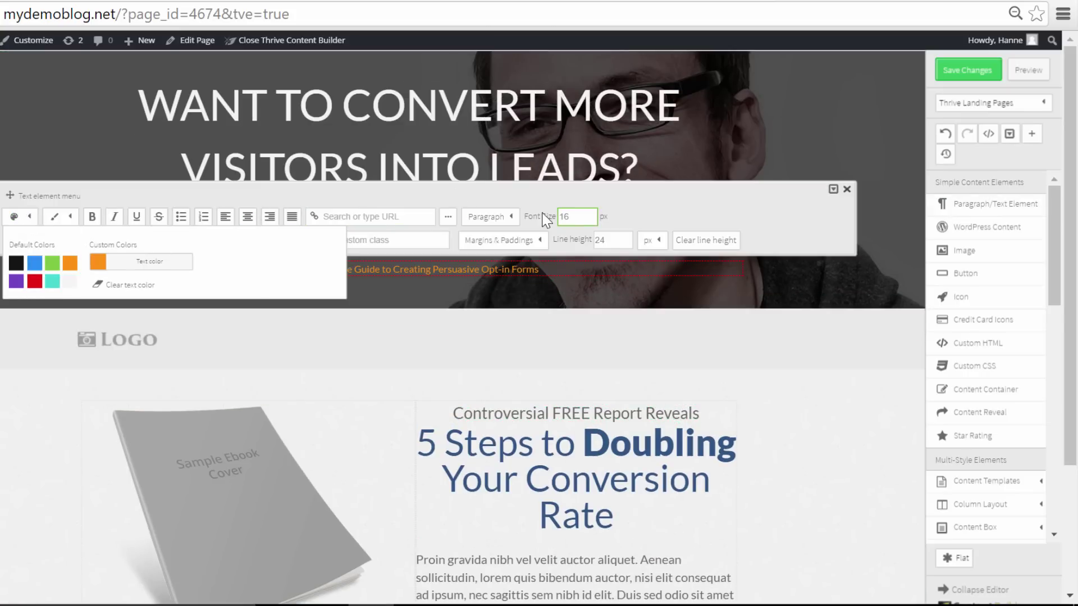
{"action": "type", "text": "40"}
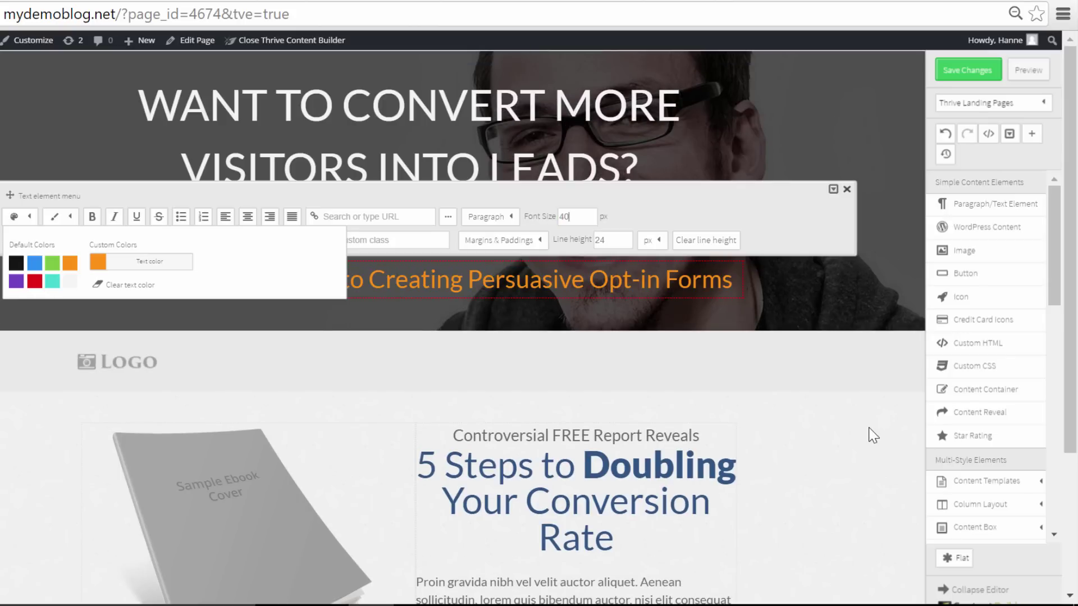
{"action": "left_click", "coordinate": [836, 451]}
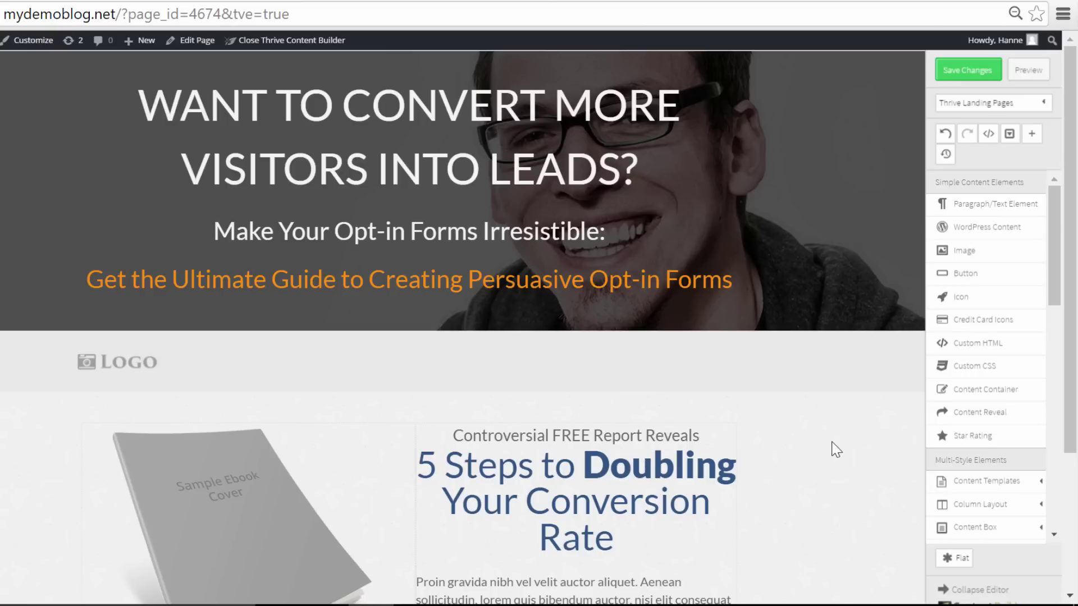
Add a button below the orange guide line and set it to Style 1 with Normal size
{"action": "left_click_drag", "start_coordinate": [983, 270], "coordinate": [426, 336]}
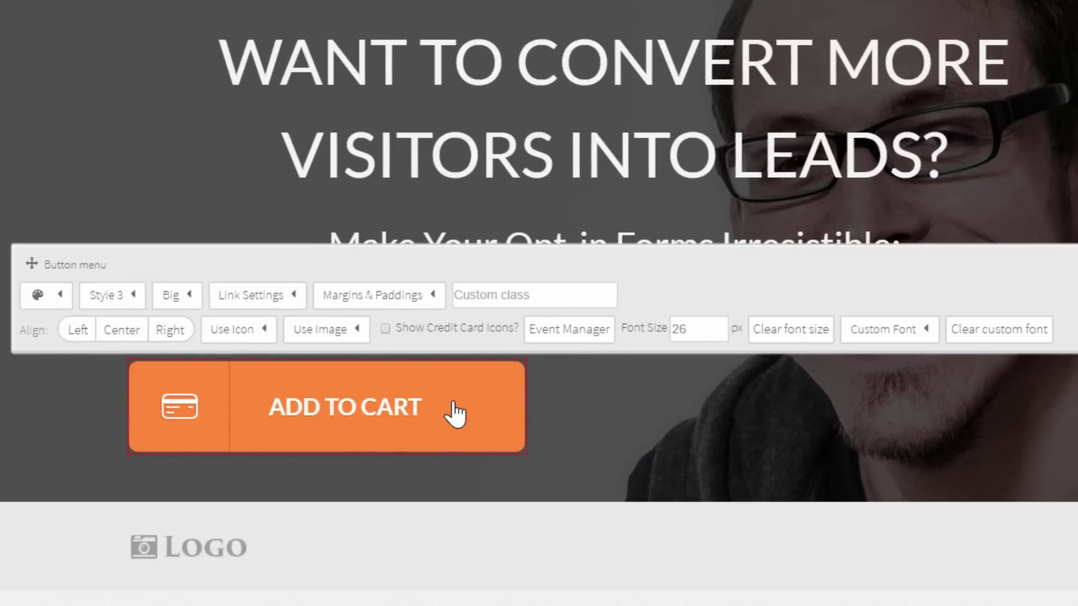
{"action": "left_click", "coordinate": [123, 299]}
{"action": "left_click", "coordinate": [130, 336]}
{"action": "left_click", "coordinate": [180, 298]}
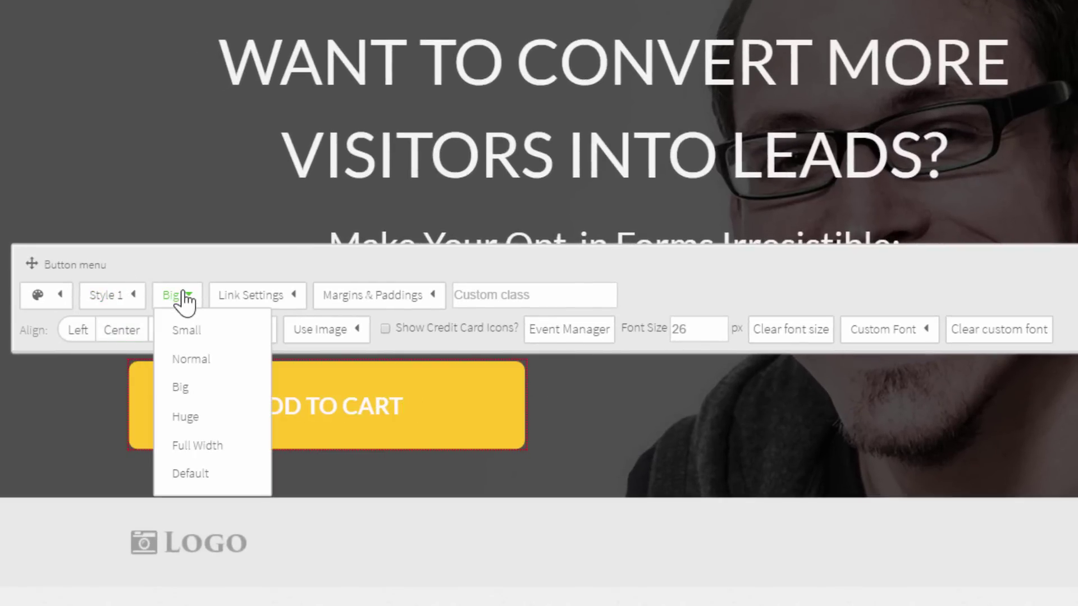
{"action": "left_click", "coordinate": [193, 362]}
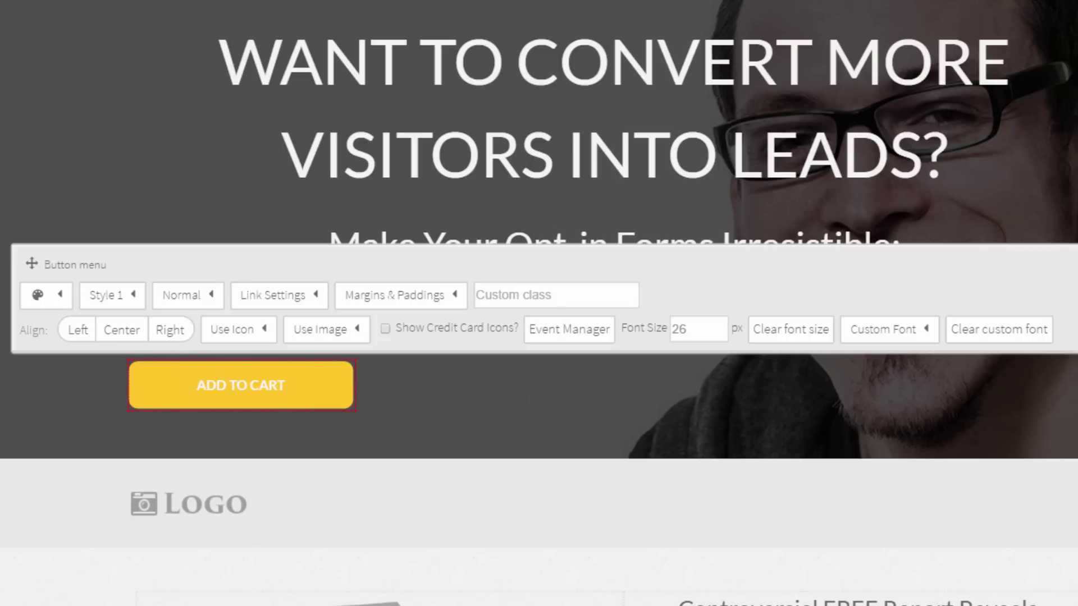
Set the button's background and text shadow colours to the saved turquoise, and centre the button
{"action": "left_click", "coordinate": [61, 296]}
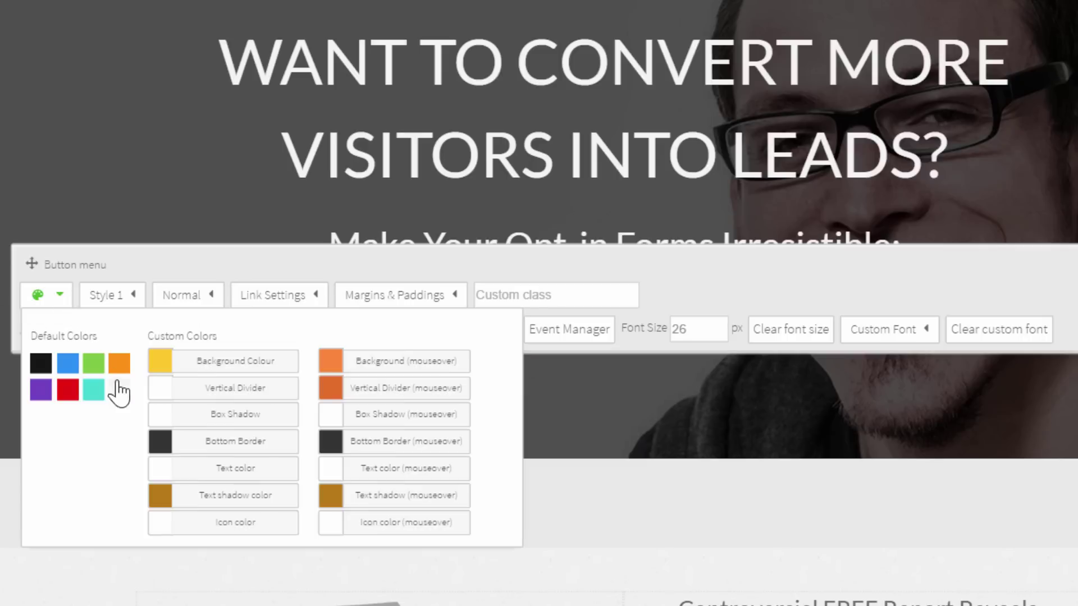
{"action": "left_click", "coordinate": [251, 363]}
{"action": "left_click", "coordinate": [359, 201]}
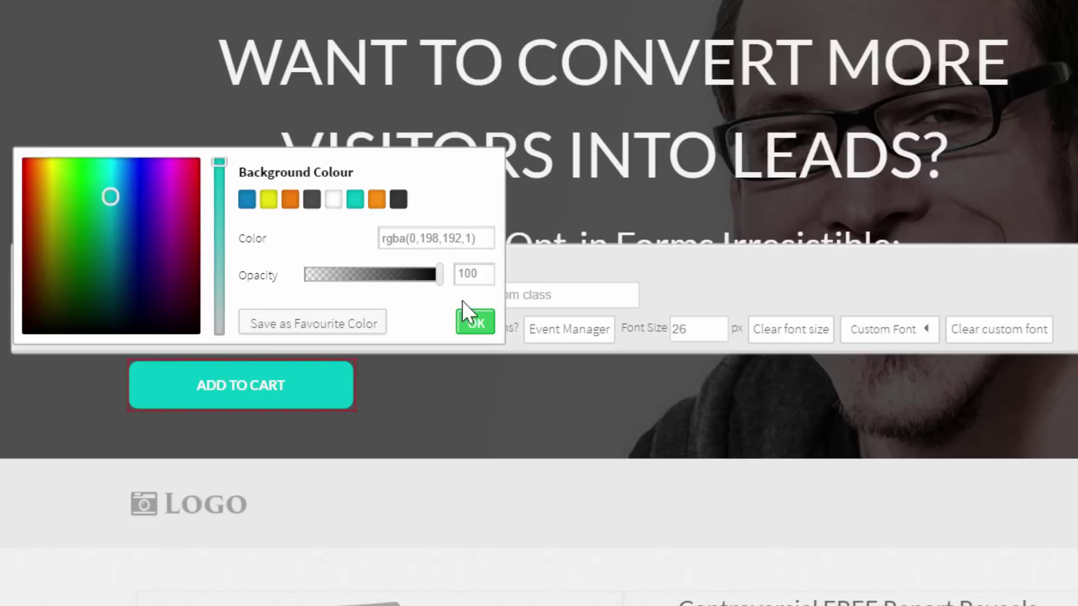
{"action": "left_click", "coordinate": [475, 324]}
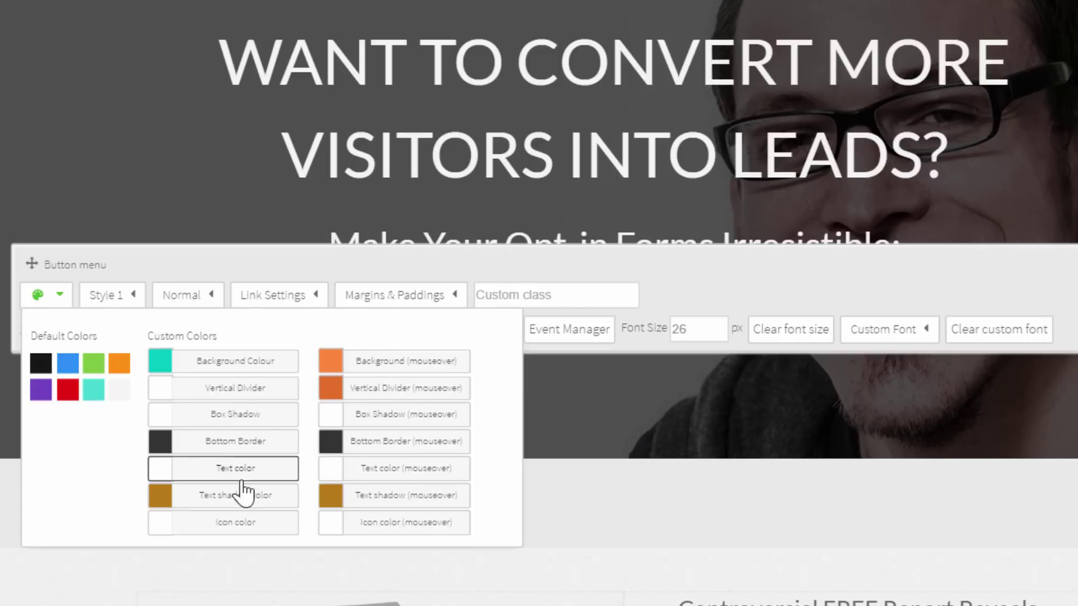
{"action": "left_click", "coordinate": [278, 505]}
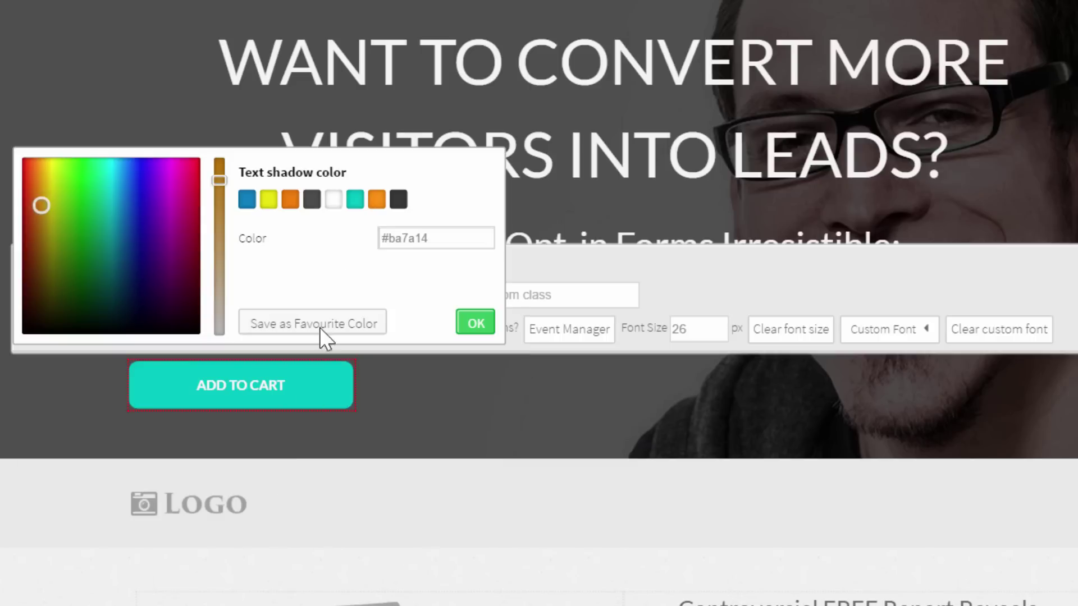
{"action": "left_click", "coordinate": [355, 200]}
{"action": "left_click", "coordinate": [470, 331]}
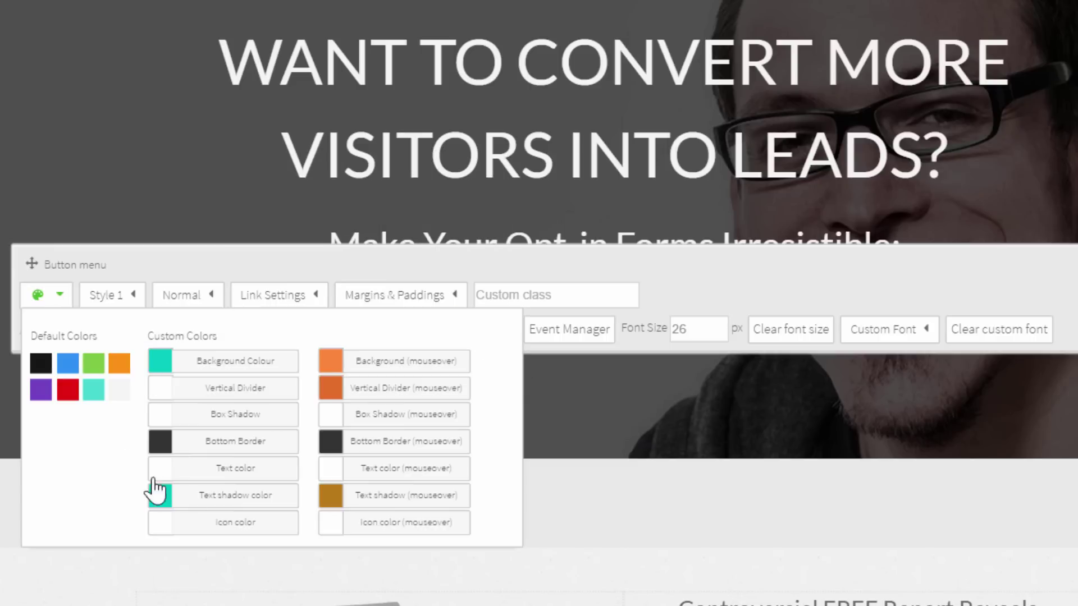
{"action": "left_click", "coordinate": [710, 291]}
{"action": "left_click", "coordinate": [120, 332]}
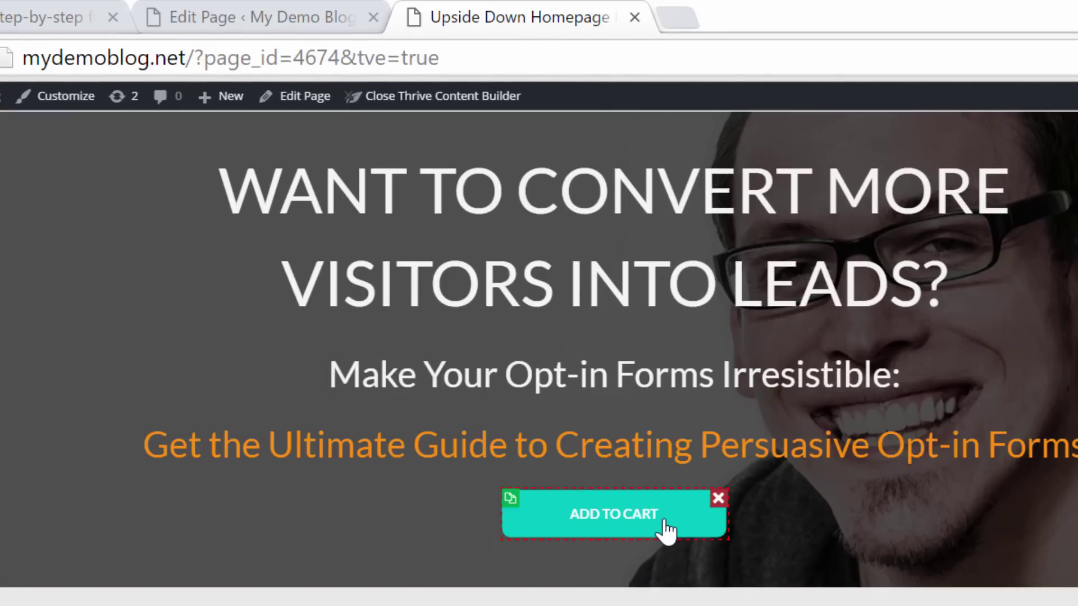
Change the text of the "ADD TO CART" button to "Download for Free"
{"action": "left_click", "coordinate": [667, 530]}
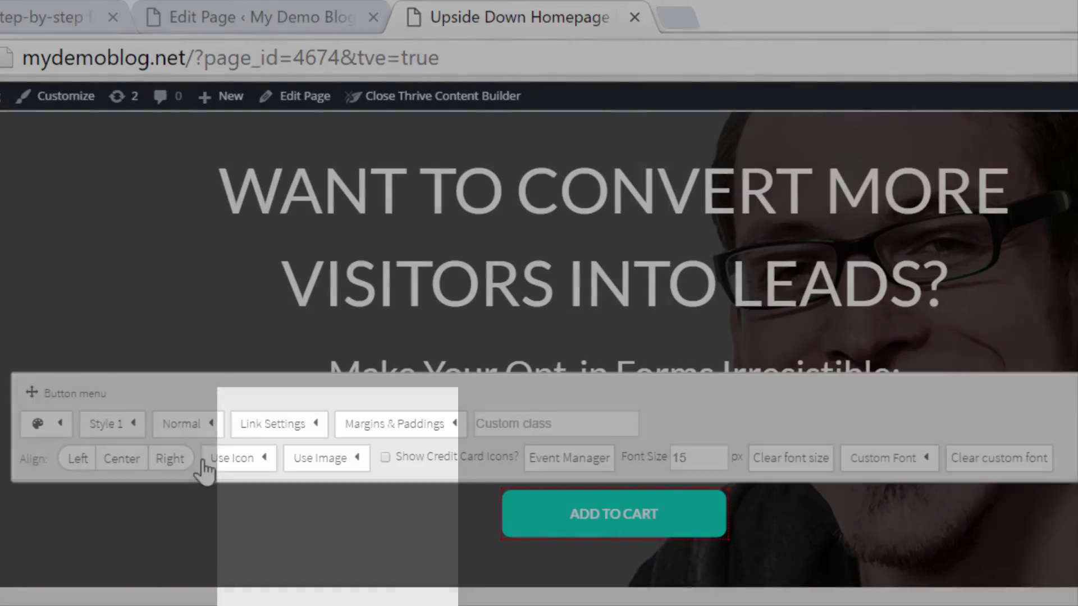
{"action": "left_click", "coordinate": [298, 426]}
{"action": "left_click", "coordinate": [361, 484]}
{"action": "left_click_drag", "start_coordinate": [361, 484], "coordinate": [157, 466]}
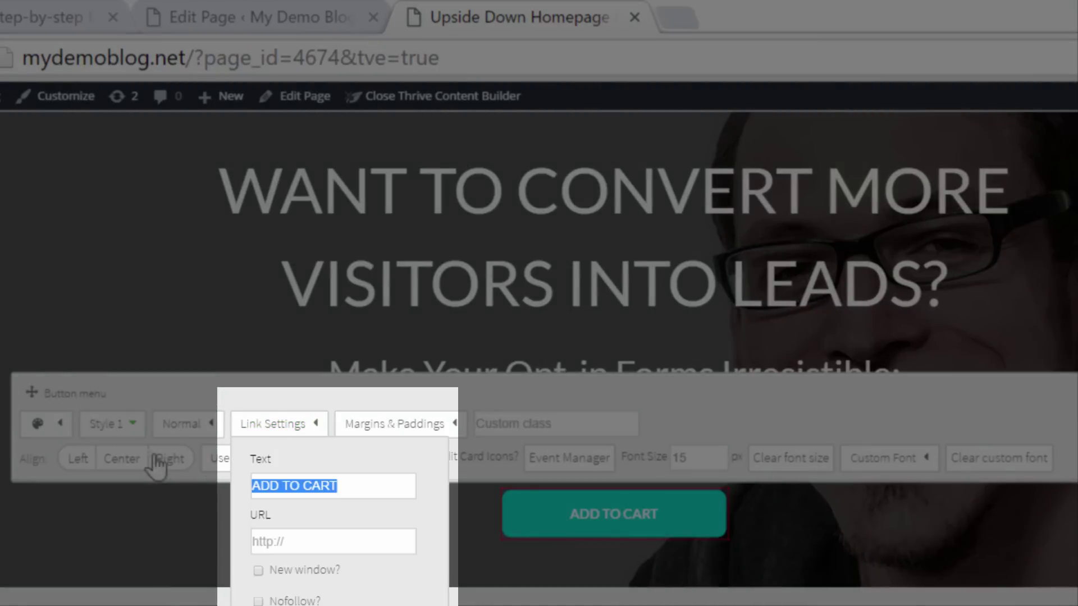
{"action": "type", "text": "Download for Free"}
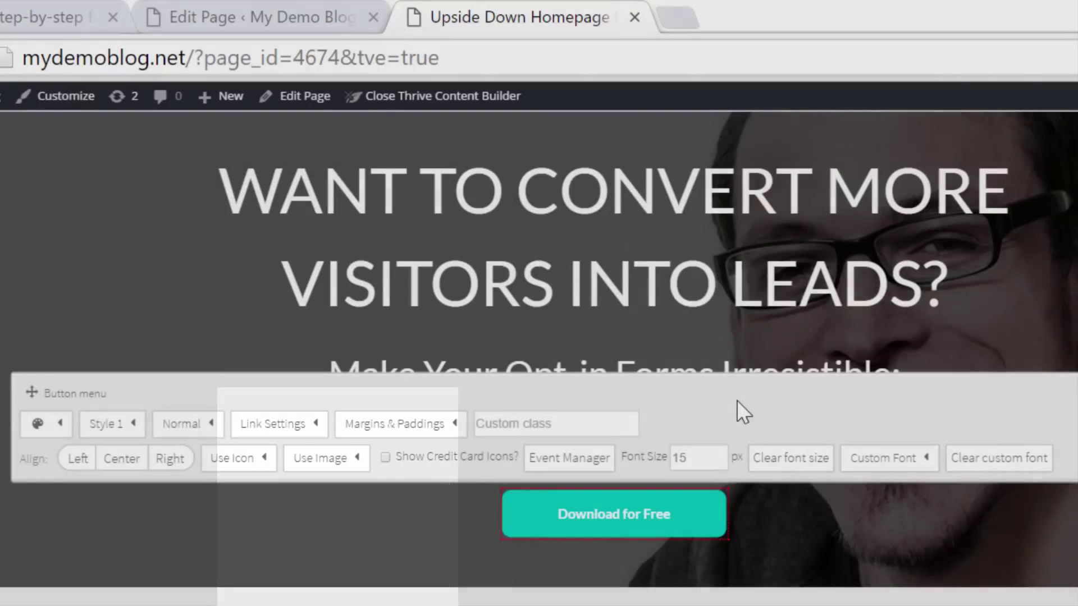
Set the font size of the "Download for Free" button to 25 px
{"action": "double_click", "coordinate": [688, 457]}
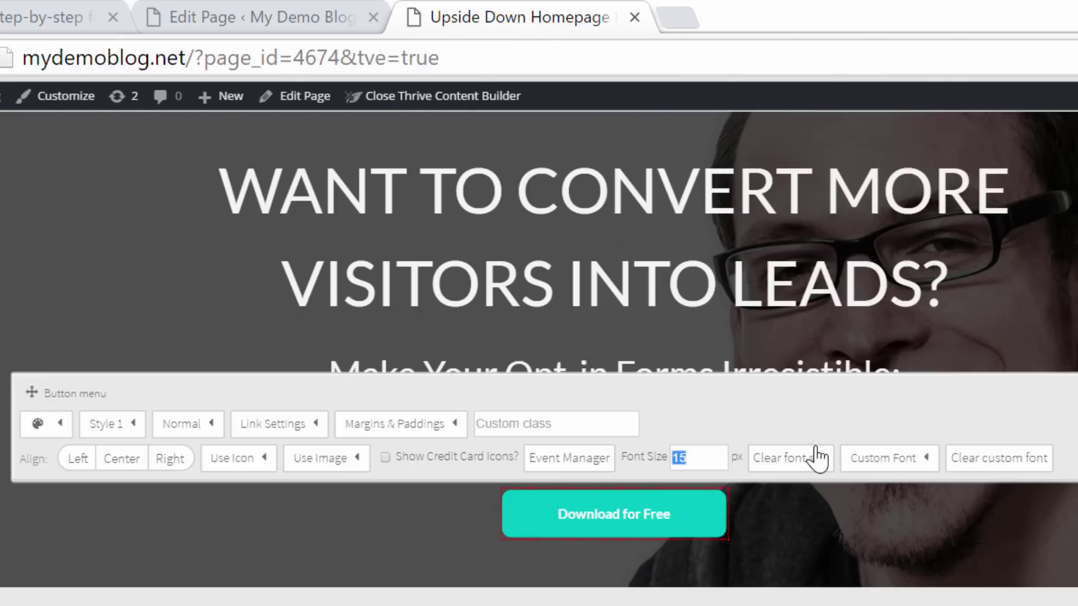
{"action": "type", "text": "25"}
{"action": "key", "text": "Return"}
{"action": "left_click", "coordinate": [1010, 244]}
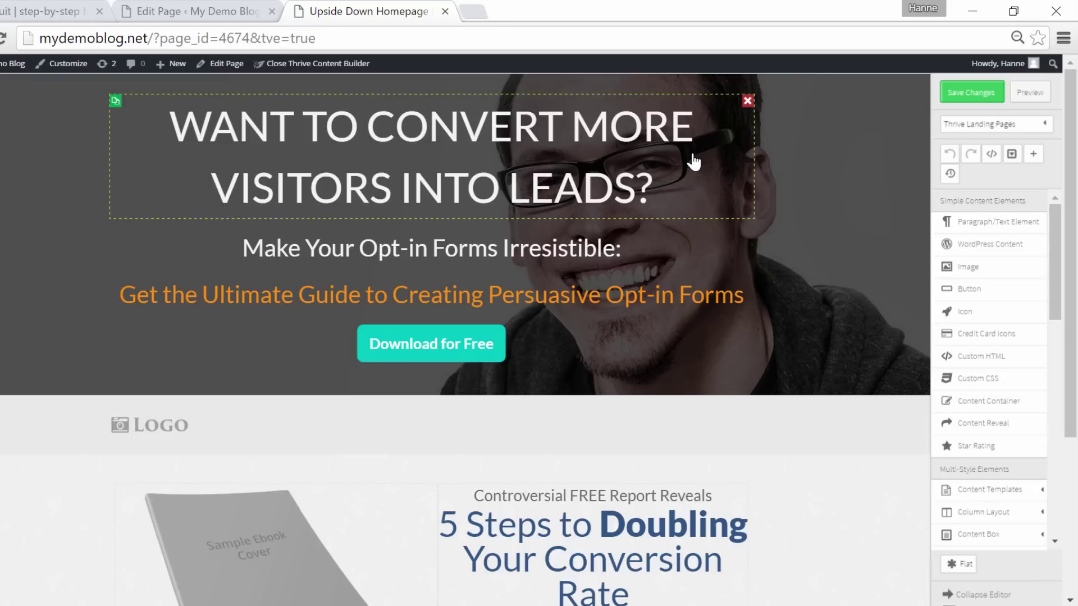
Increase the space above the main headline, and set the "Download for Free" button's top and bottom margins to 50 px
{"action": "left_click", "coordinate": [421, 162]}
{"action": "left_click", "coordinate": [554, 281]}
{"action": "left_click", "coordinate": [488, 372]}
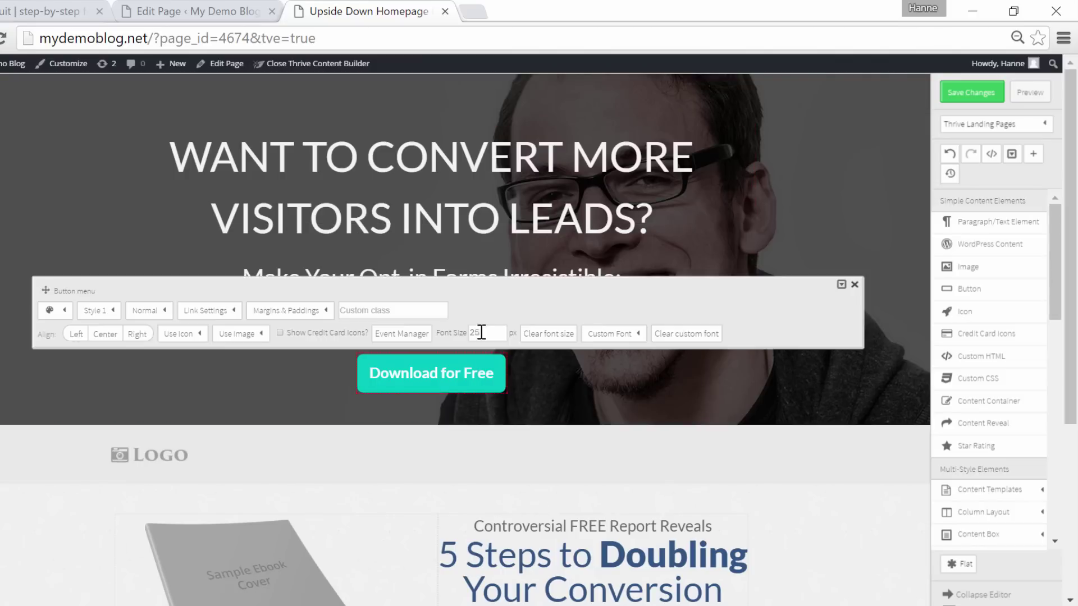
{"action": "left_click", "coordinate": [289, 311]}
{"action": "left_click", "coordinate": [312, 353]}
{"action": "type", "text": "50"}
{"action": "key", "text": "Tab"}
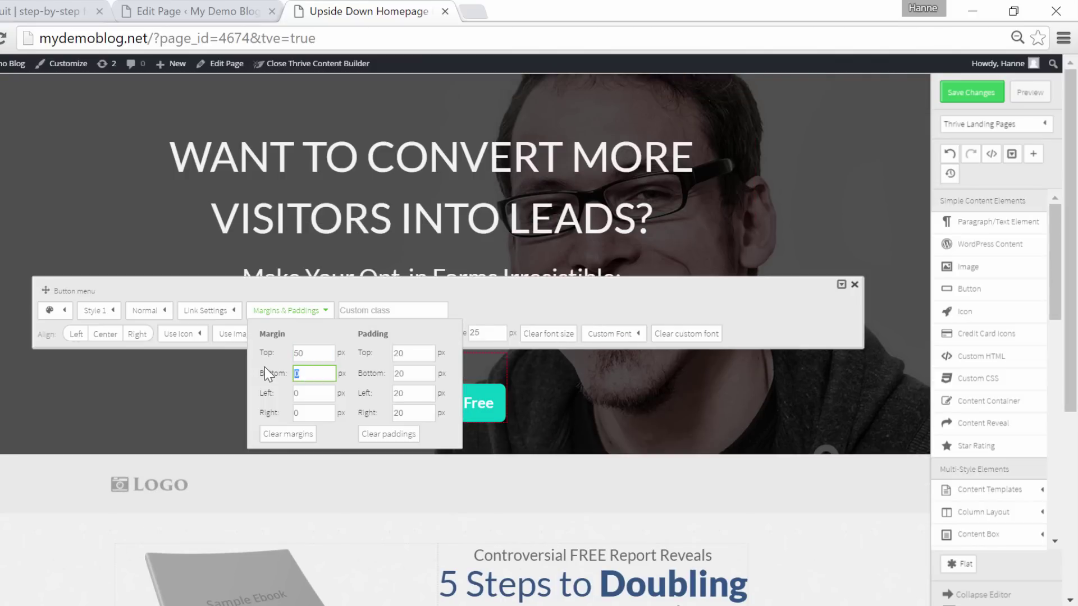
{"action": "type", "text": "50"}
{"action": "left_click", "coordinate": [645, 396]}
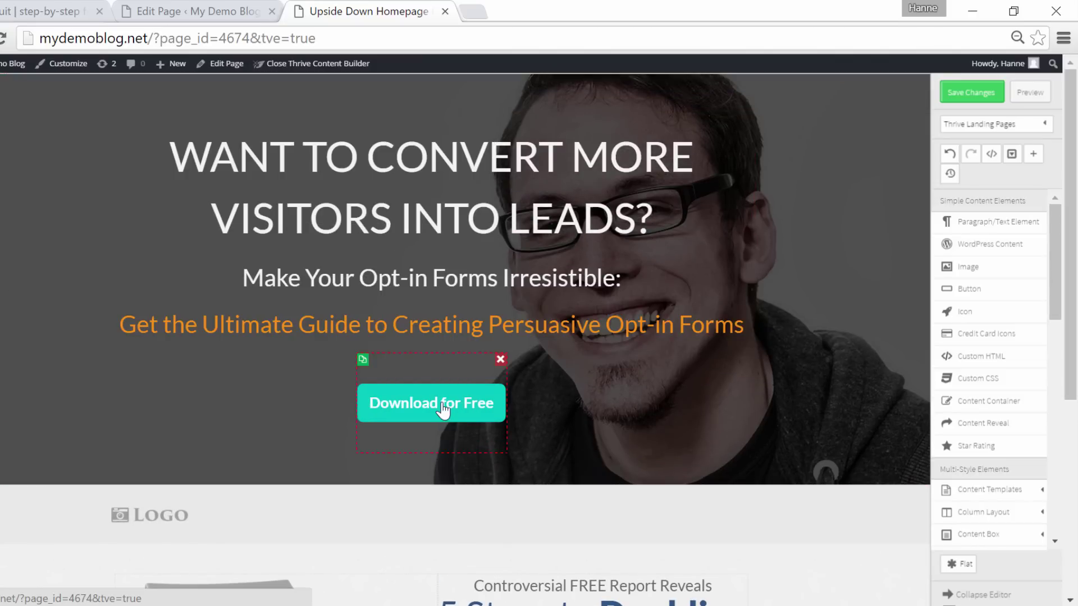
Enlarge the "Download for Free" button by setting its font size to 40 px
{"action": "left_click", "coordinate": [446, 402]}
{"action": "left_click", "coordinate": [487, 336]}
{"action": "type", "text": "25"}
{"action": "left_click", "coordinate": [815, 253]}
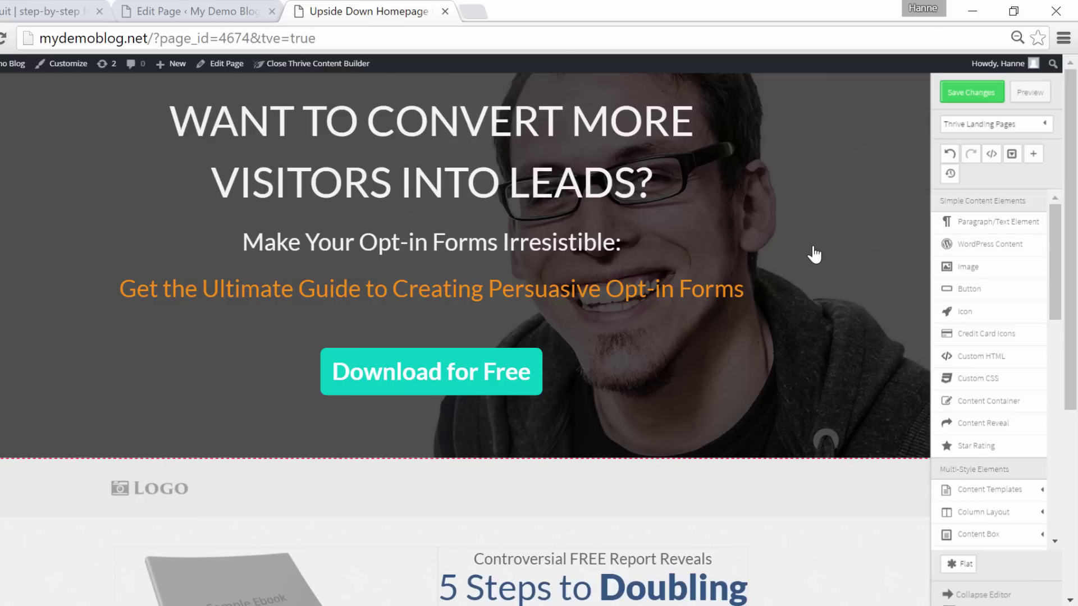
Add an event to the "Download for Free" button with the Click trigger and the Open Thrive Lightbox action
{"action": "left_click", "coordinate": [433, 385]}
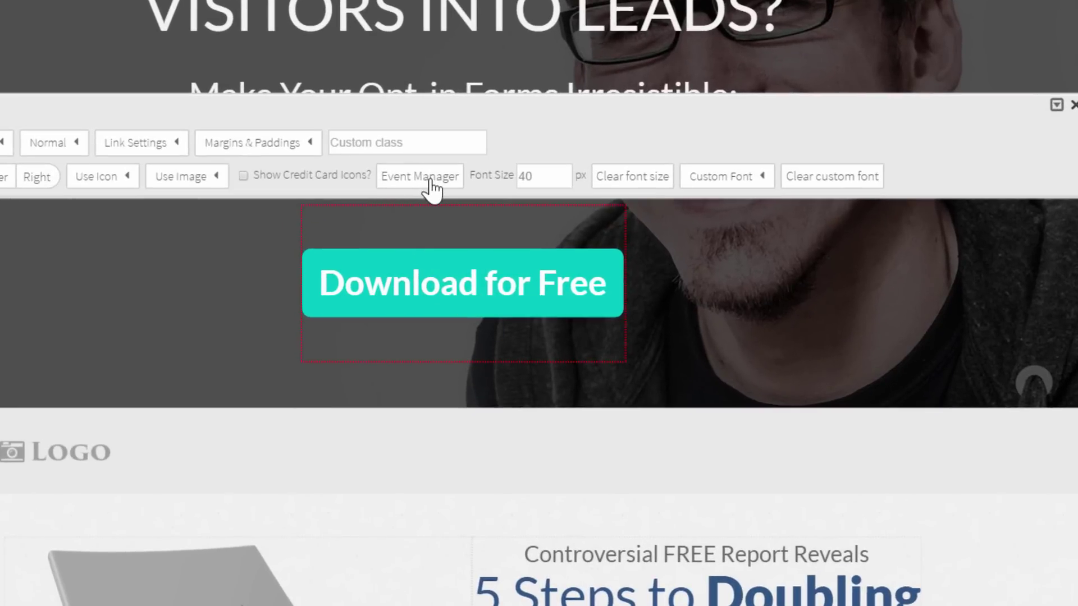
{"action": "left_click", "coordinate": [430, 181]}
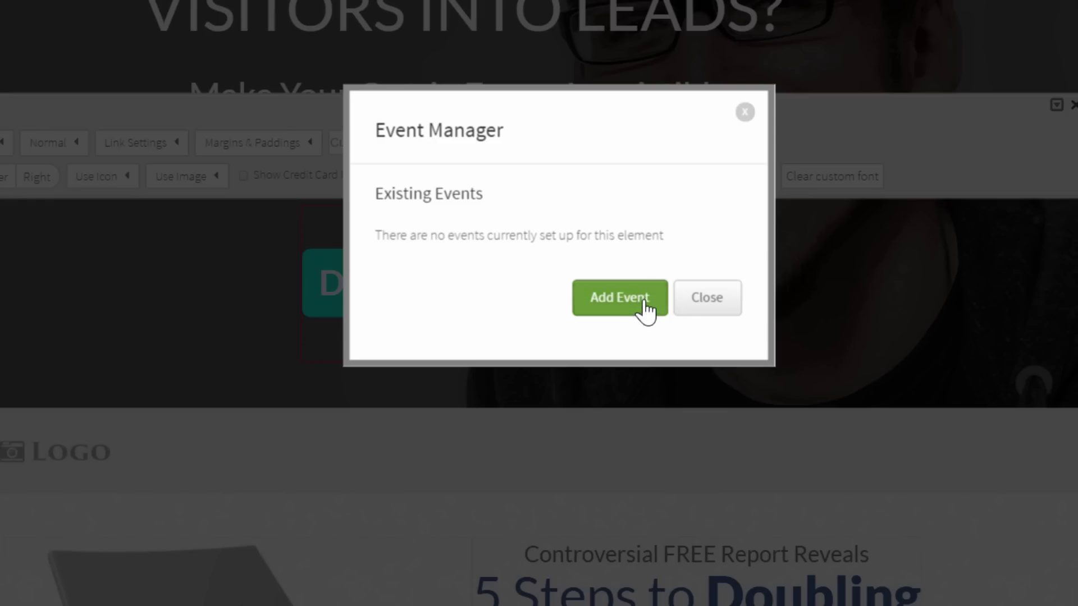
{"action": "left_click", "coordinate": [644, 307]}
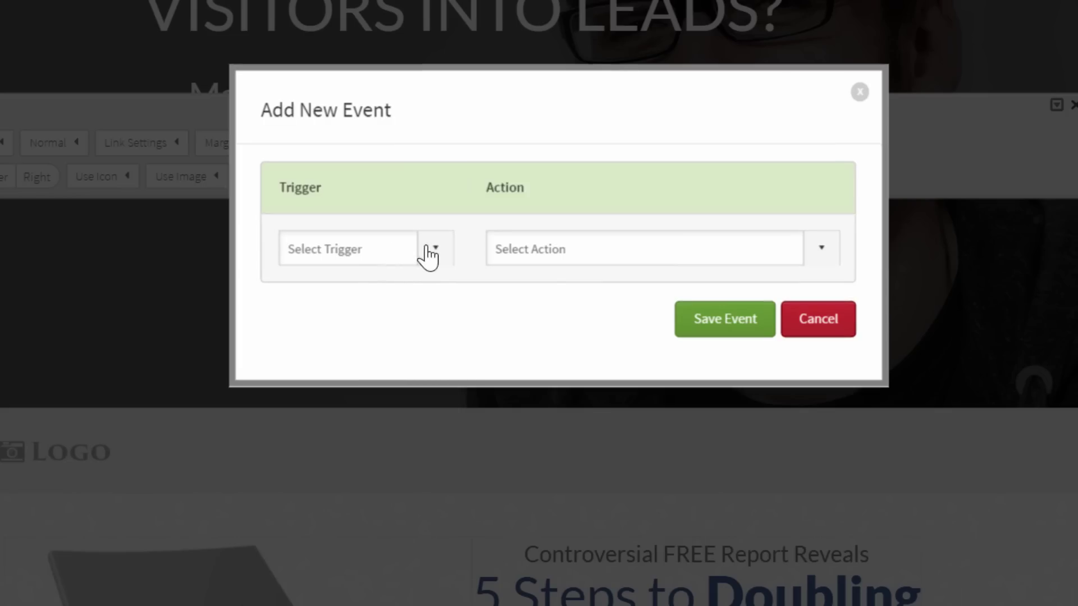
{"action": "left_click", "coordinate": [438, 254]}
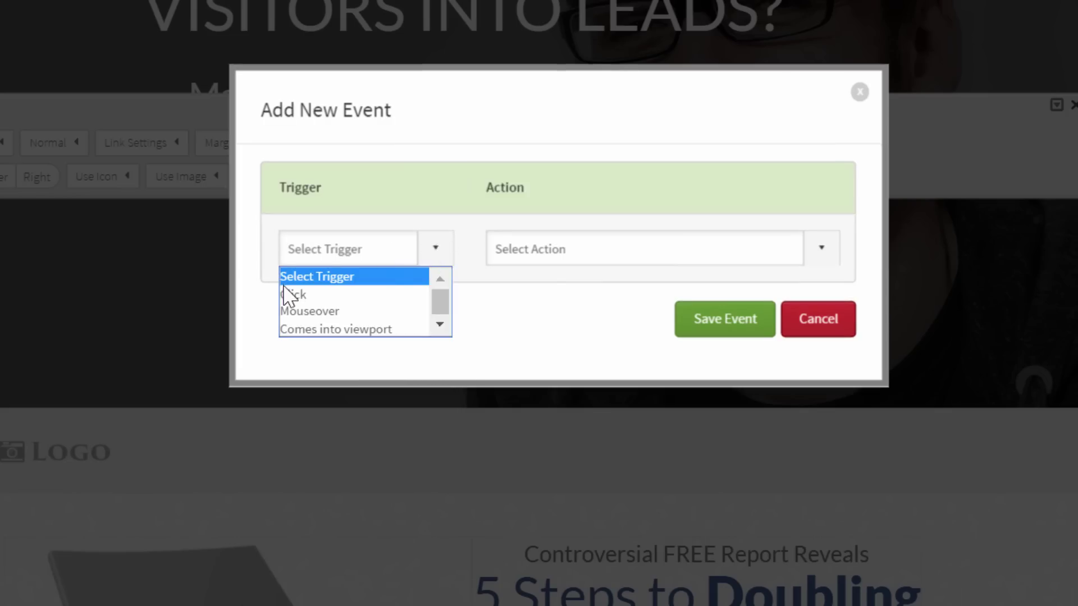
{"action": "left_click", "coordinate": [306, 298]}
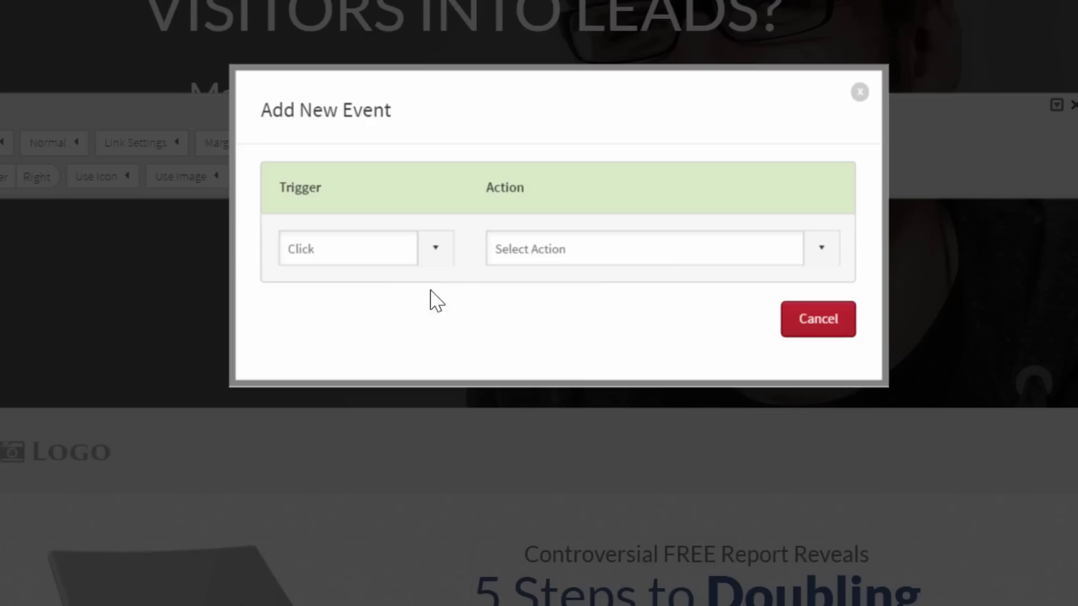
{"action": "left_click", "coordinate": [819, 253]}
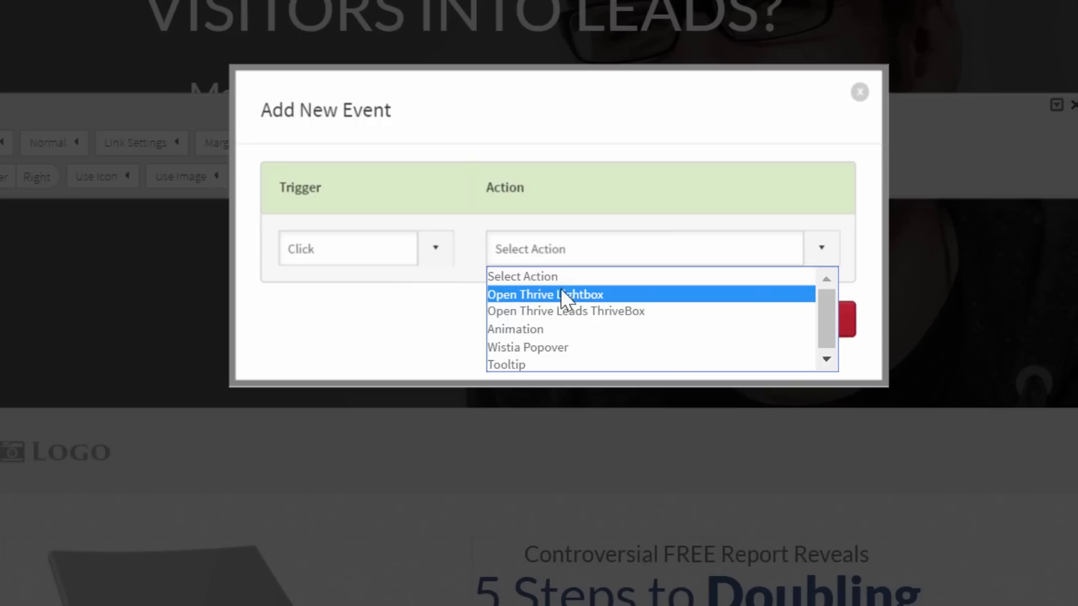
{"action": "left_click", "coordinate": [615, 294]}
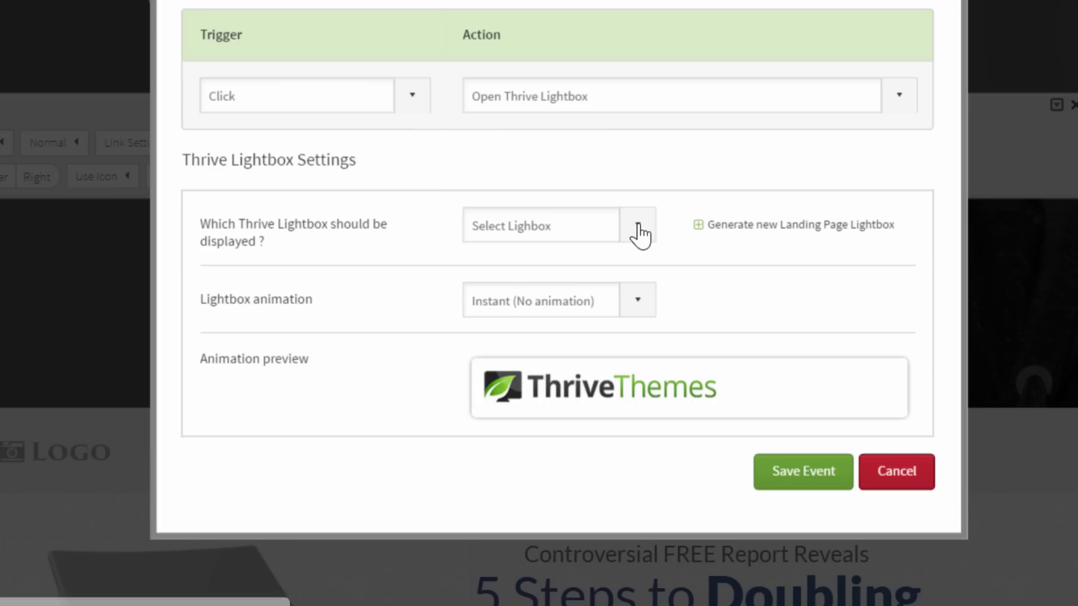
Generate a new landing page lightbox for the event and open it for editing
{"action": "left_click", "coordinate": [639, 231]}
{"action": "left_click", "coordinate": [639, 231]}
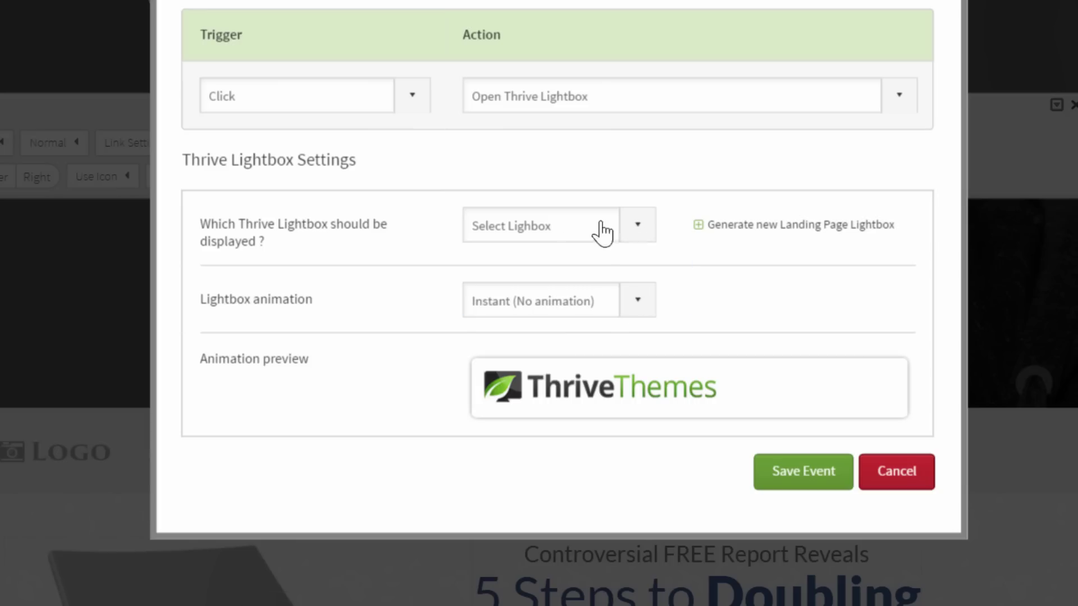
{"action": "left_click", "coordinate": [772, 229]}
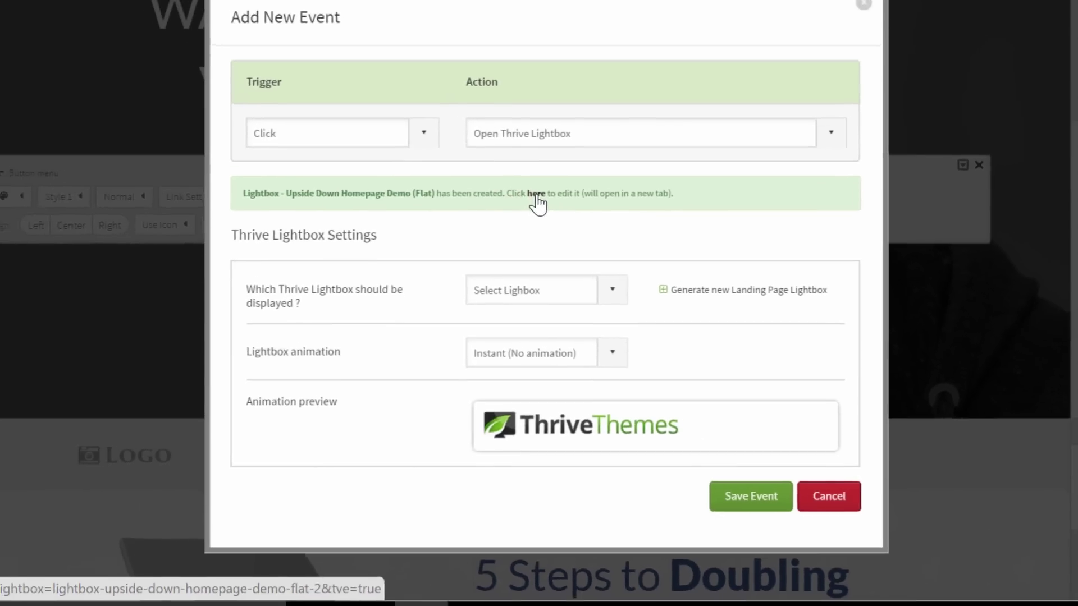
{"action": "left_click", "coordinate": [536, 193]}
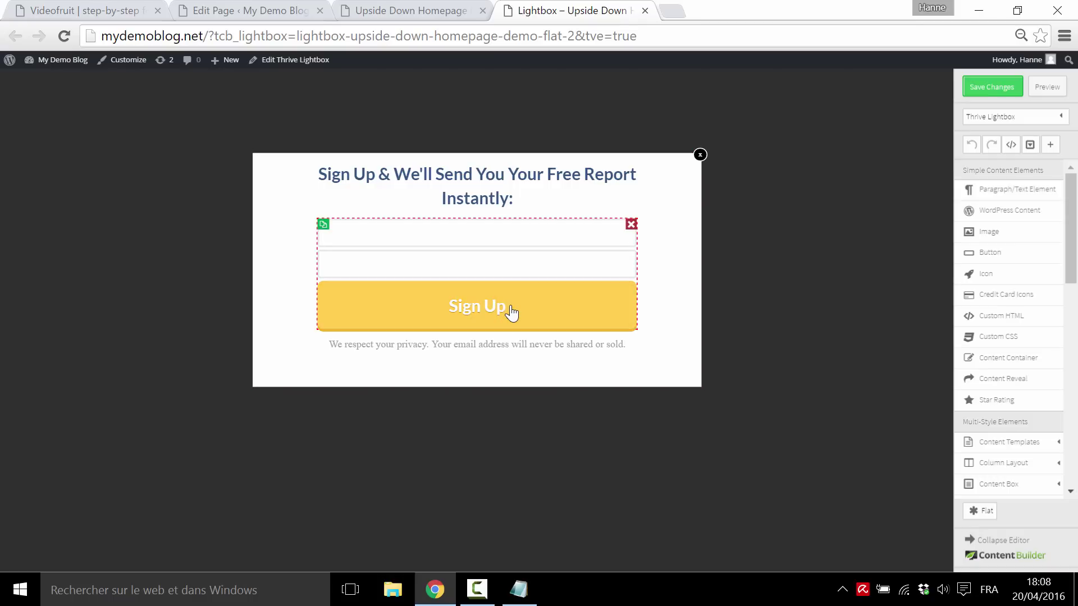
Replace the lightbox headline with "Where Should We Send Your Free Guide to Create Persuasive Opt-in Forms?" and colour it orange
{"action": "left_click_drag", "start_coordinate": [318, 171], "coordinate": [650, 162]}
{"action": "key", "text": "ctrl+v"}
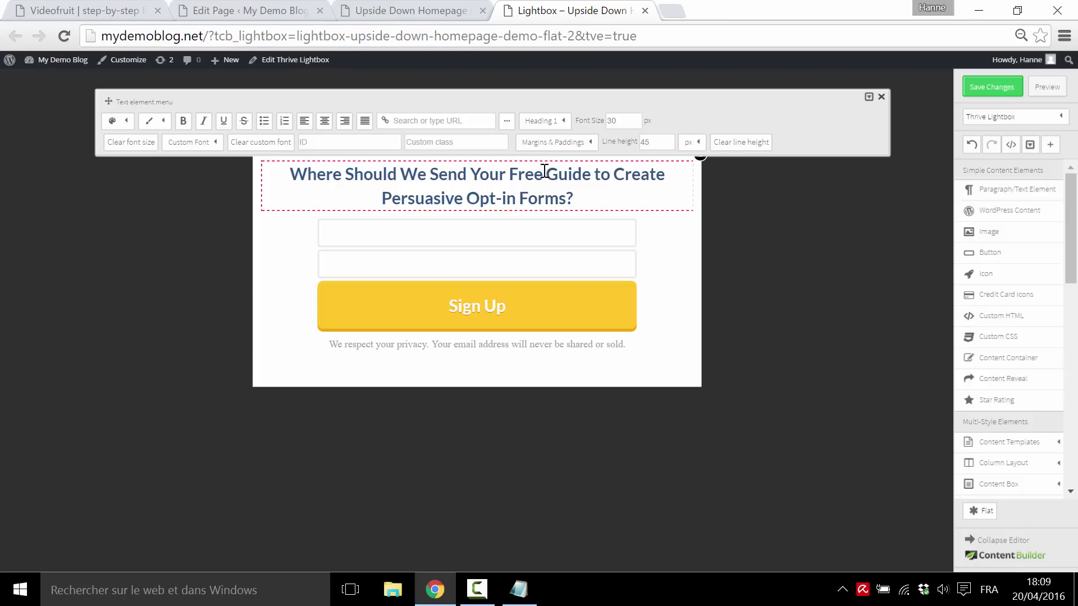
{"action": "left_click_drag", "start_coordinate": [544, 171], "coordinate": [578, 194]}
{"action": "left_click", "coordinate": [160, 143]}
{"action": "left_click", "coordinate": [124, 121]}
{"action": "left_click", "coordinate": [163, 162]}
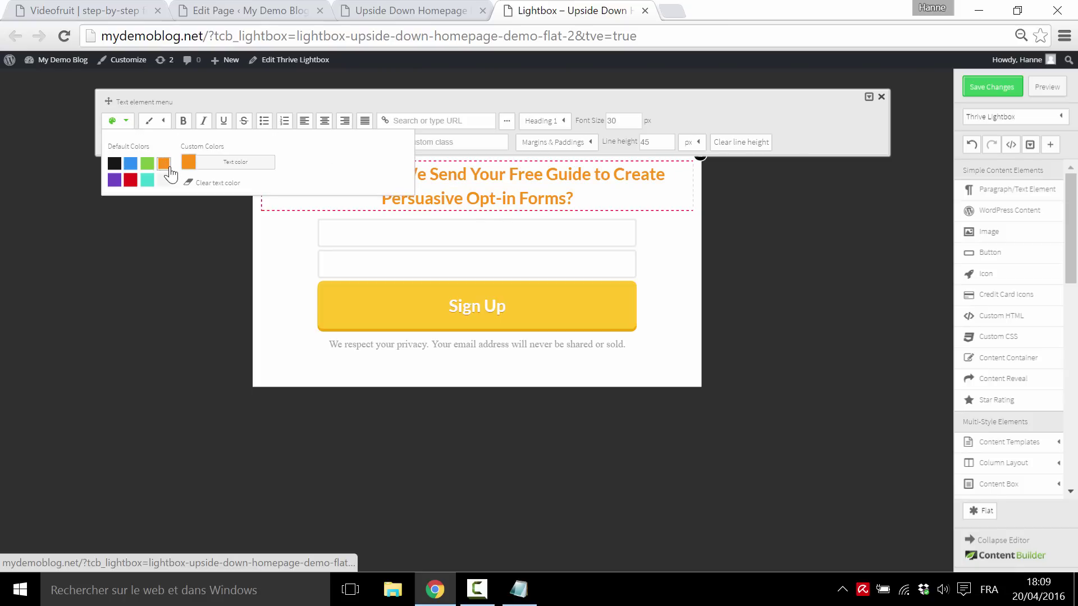
{"action": "left_click", "coordinate": [668, 250]}
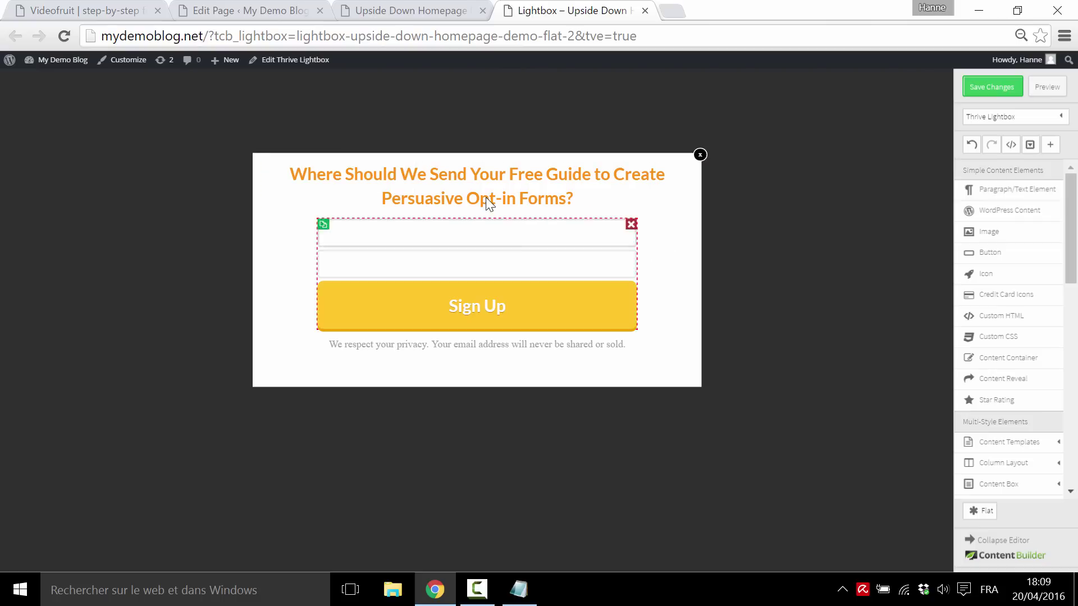
Colour the words "Where Should We Send Your Free" in the lightbox headline with the saved dark grey
{"action": "left_click", "coordinate": [327, 175]}
{"action": "left_click_drag", "start_coordinate": [293, 172], "coordinate": [543, 174]}
{"action": "left_click", "coordinate": [127, 121]}
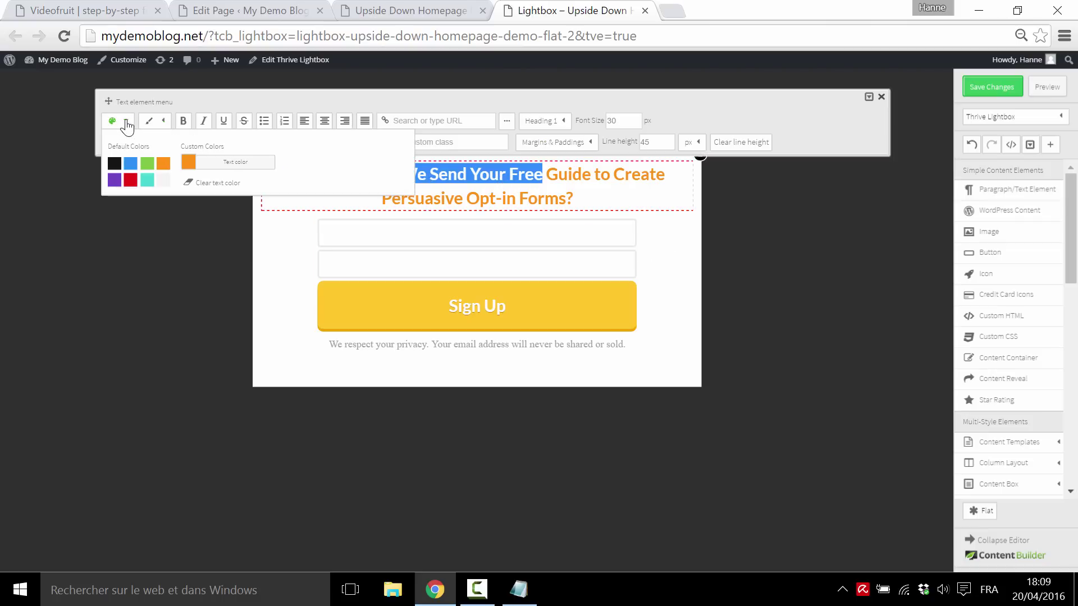
{"action": "left_click", "coordinate": [239, 168]}
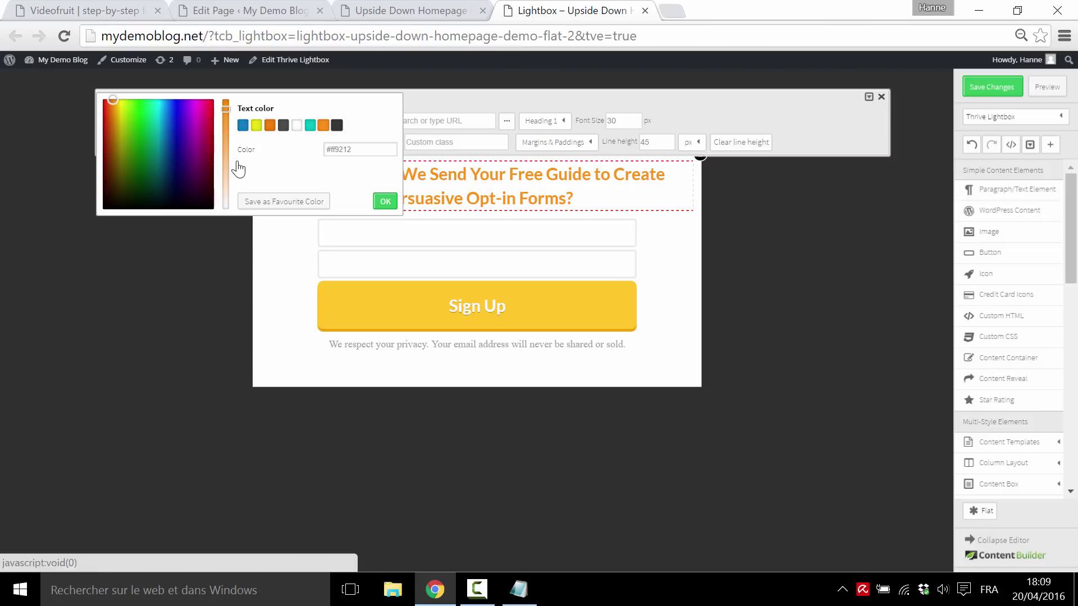
{"action": "left_click", "coordinate": [283, 125]}
{"action": "left_click", "coordinate": [394, 207]}
{"action": "left_click", "coordinate": [797, 296]}
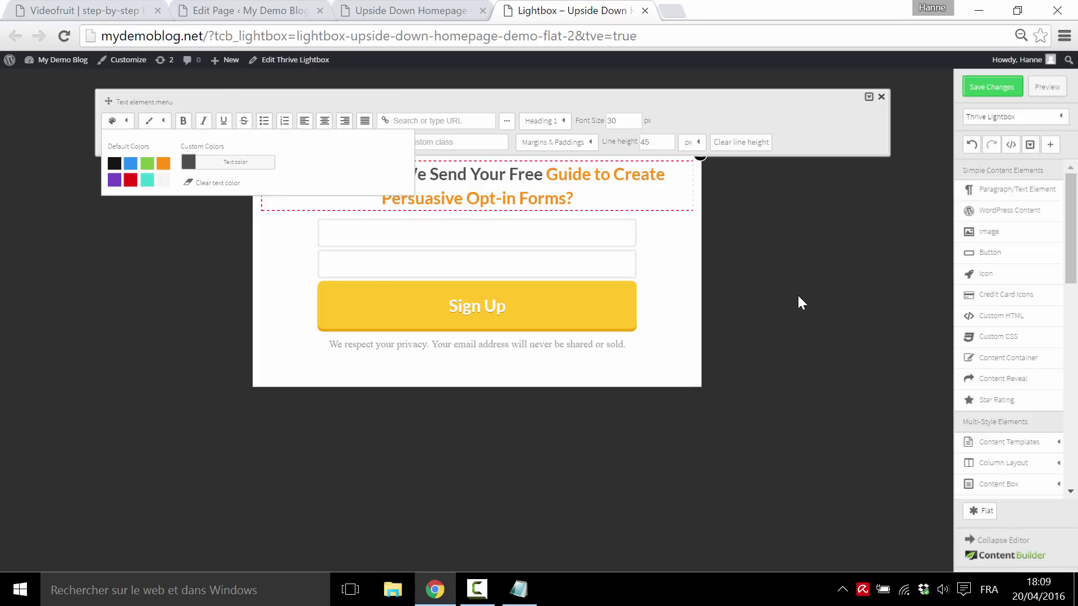
Set the background colour of the lightbox's Sign Up button to the saved turquoise
{"action": "left_click", "coordinate": [527, 325]}
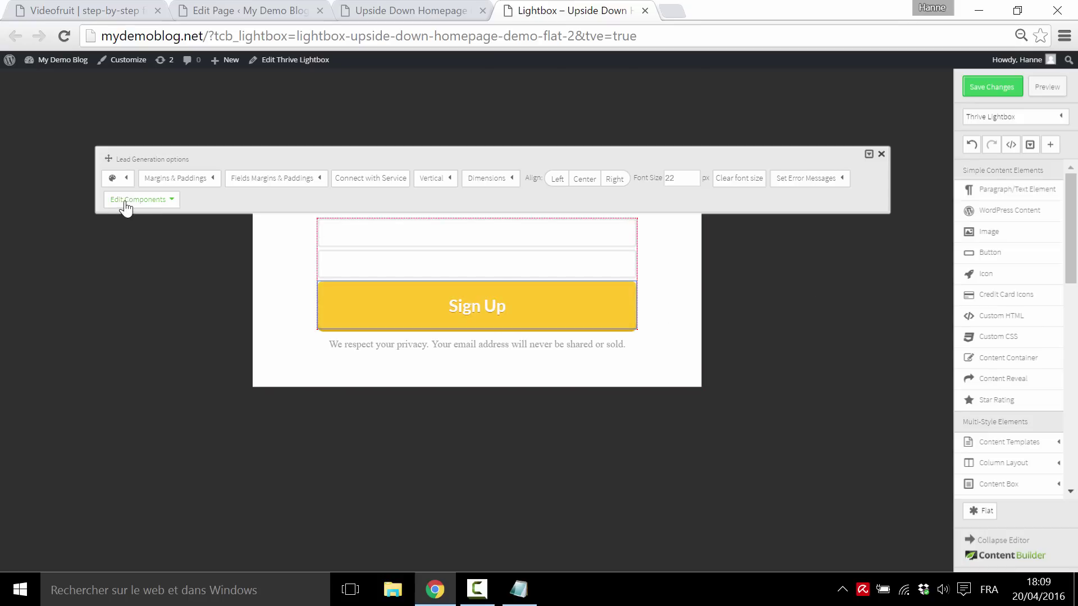
{"action": "left_click", "coordinate": [127, 181]}
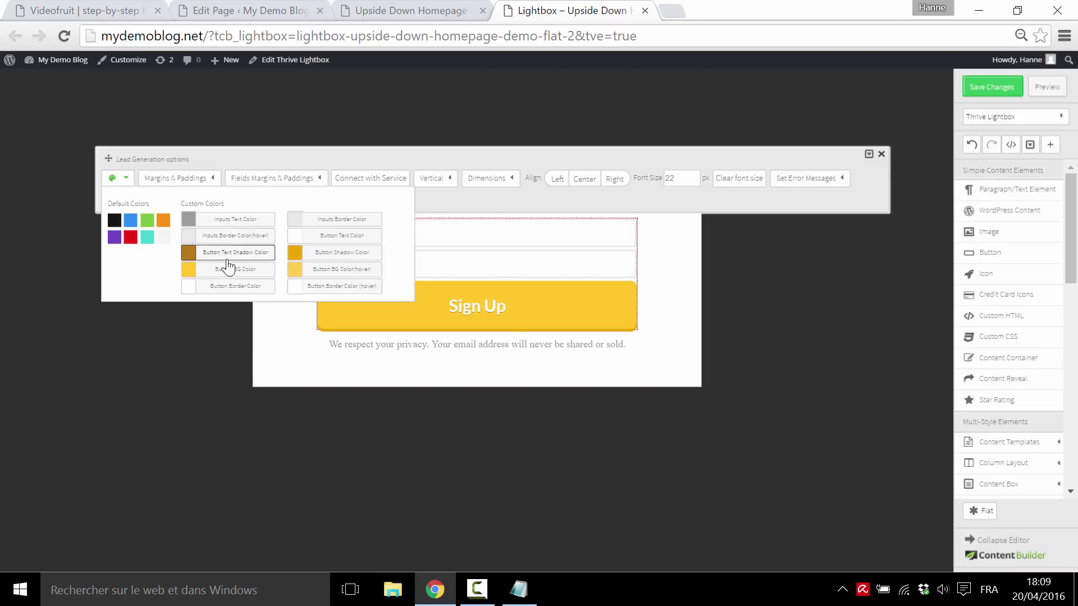
{"action": "left_click", "coordinate": [245, 271]}
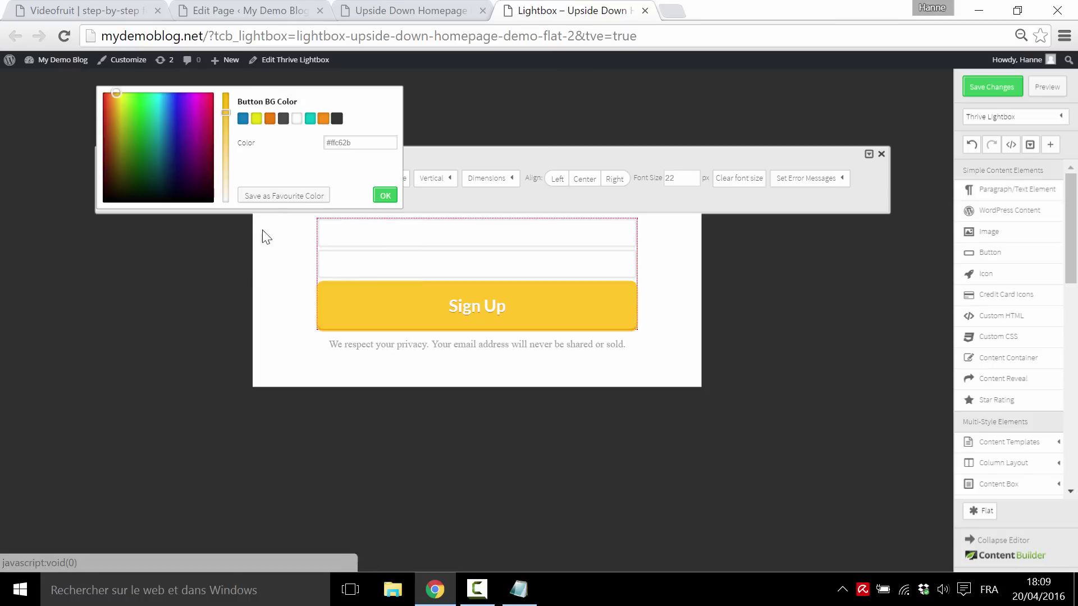
{"action": "left_click", "coordinate": [307, 116]}
{"action": "left_click", "coordinate": [383, 194]}
Set the Sign Up button's text shadow colour to the saved turquoise and its button shadow opacity to 0
{"action": "left_click", "coordinate": [232, 252]}
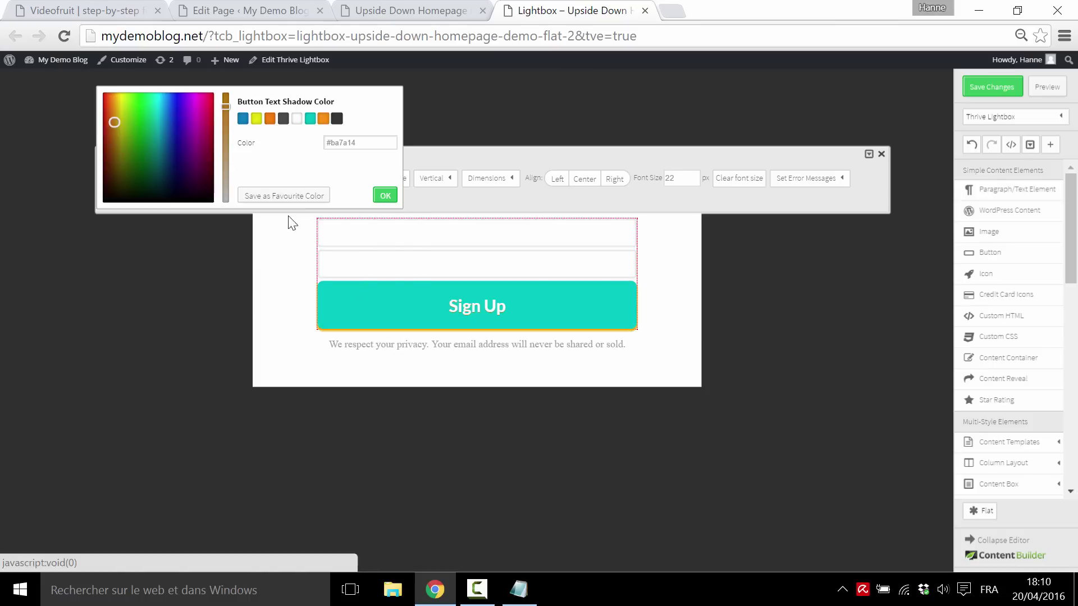
{"action": "left_click", "coordinate": [308, 116]}
{"action": "left_click", "coordinate": [383, 194]}
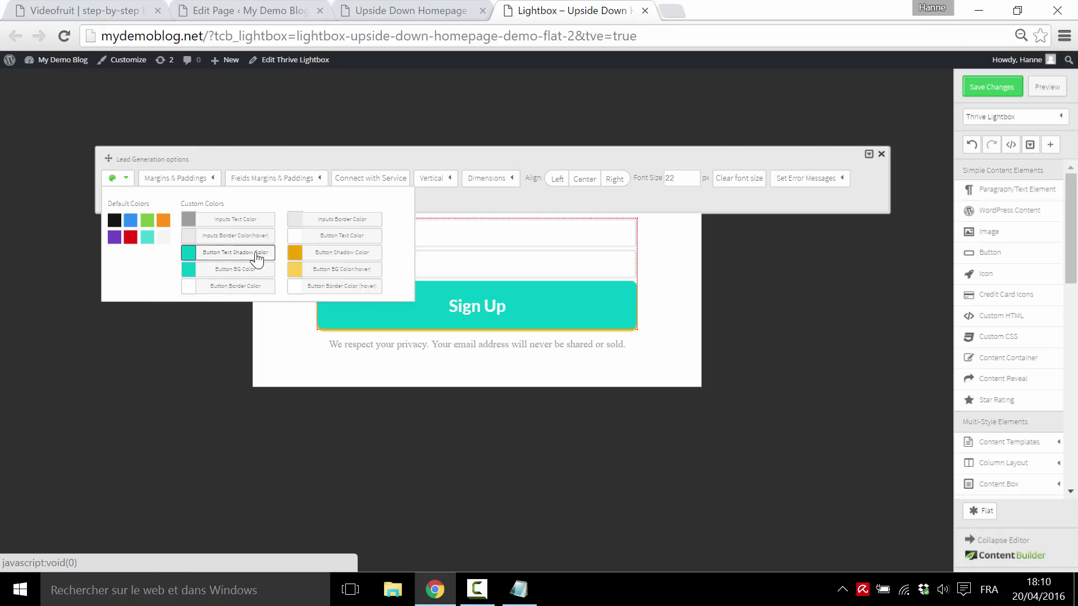
{"action": "left_click", "coordinate": [344, 254]}
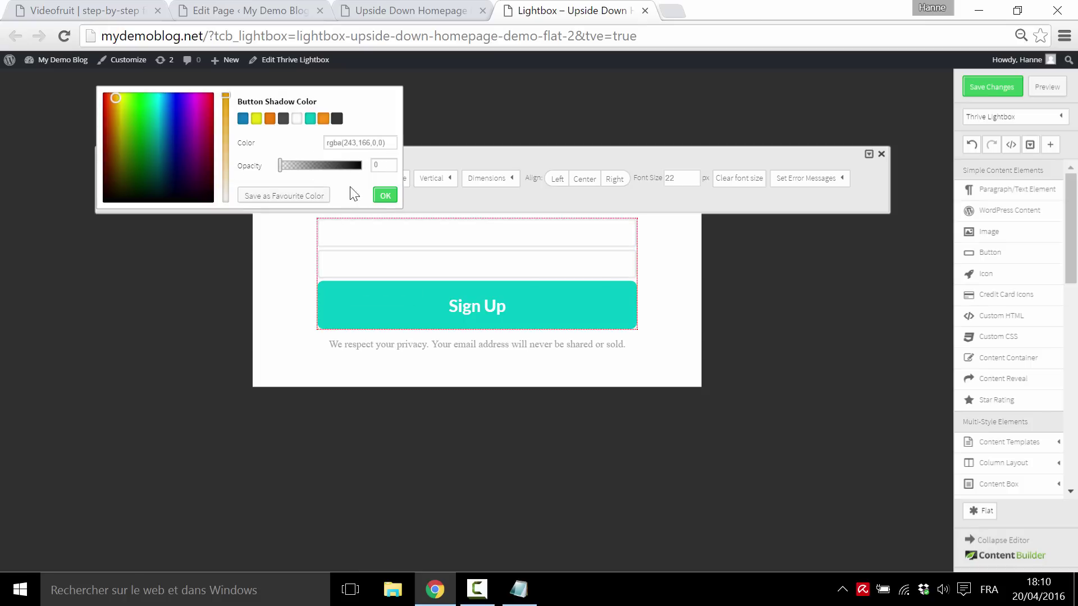
{"action": "left_click", "coordinate": [383, 197]}
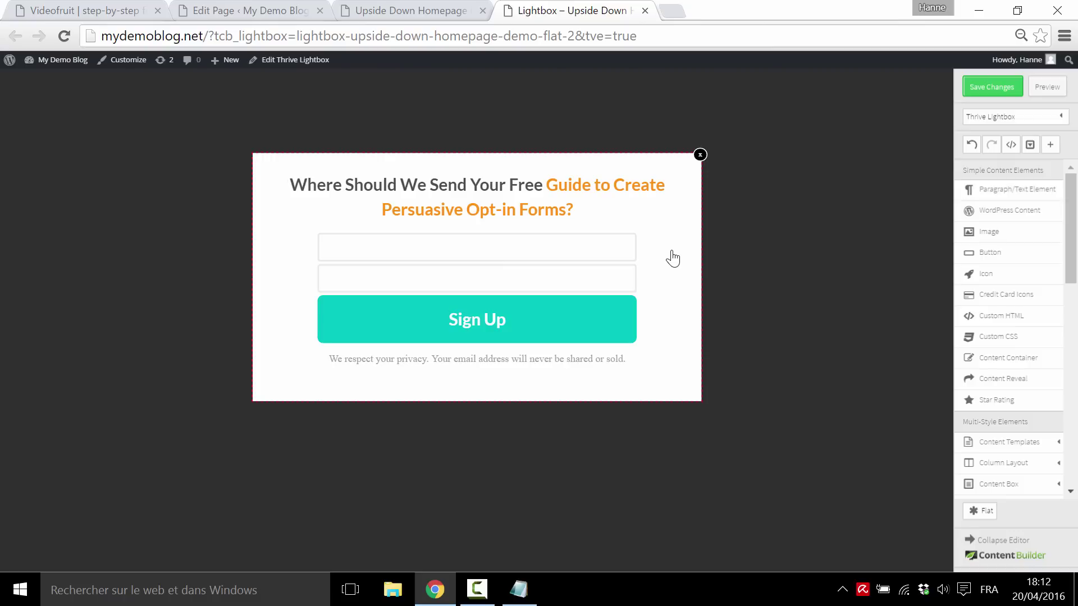
Look at the sign-up form's service connection settings and close them without creating a connection
{"action": "left_click", "coordinate": [536, 279]}
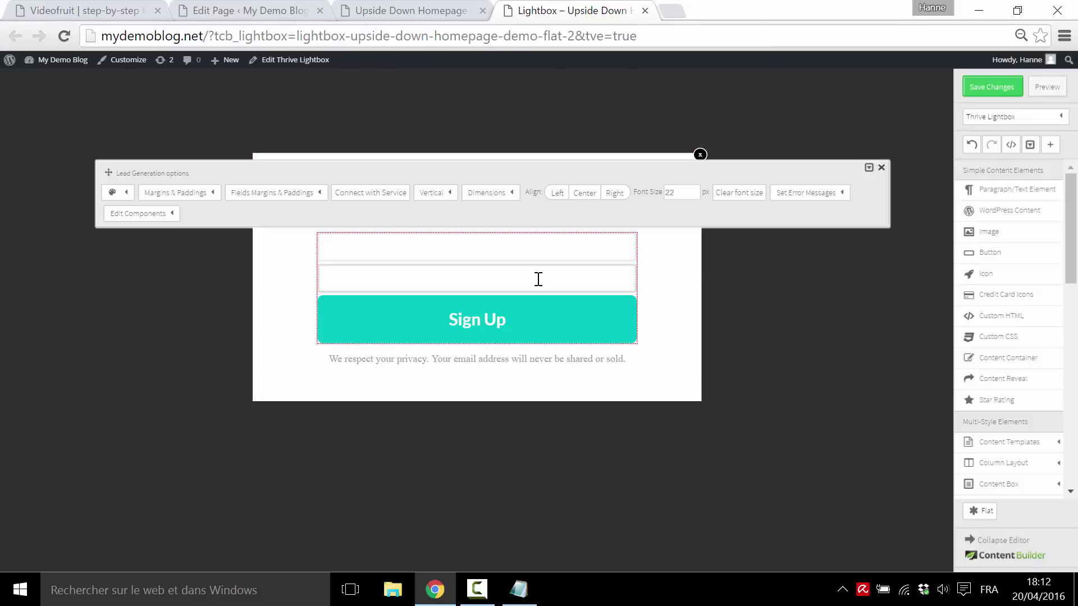
{"action": "left_click", "coordinate": [378, 203]}
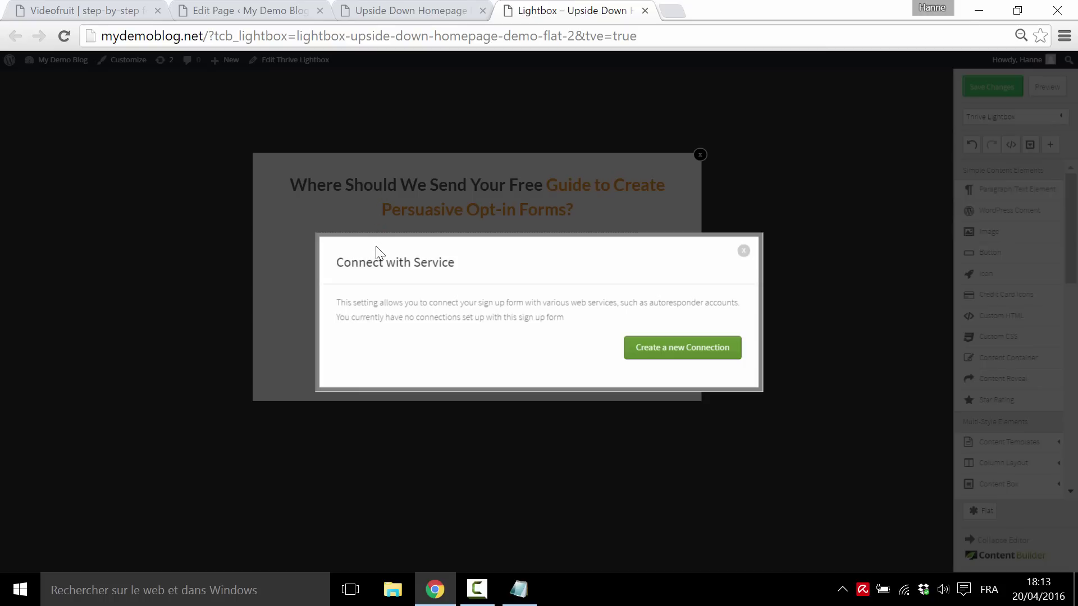
{"action": "left_click", "coordinate": [745, 253]}
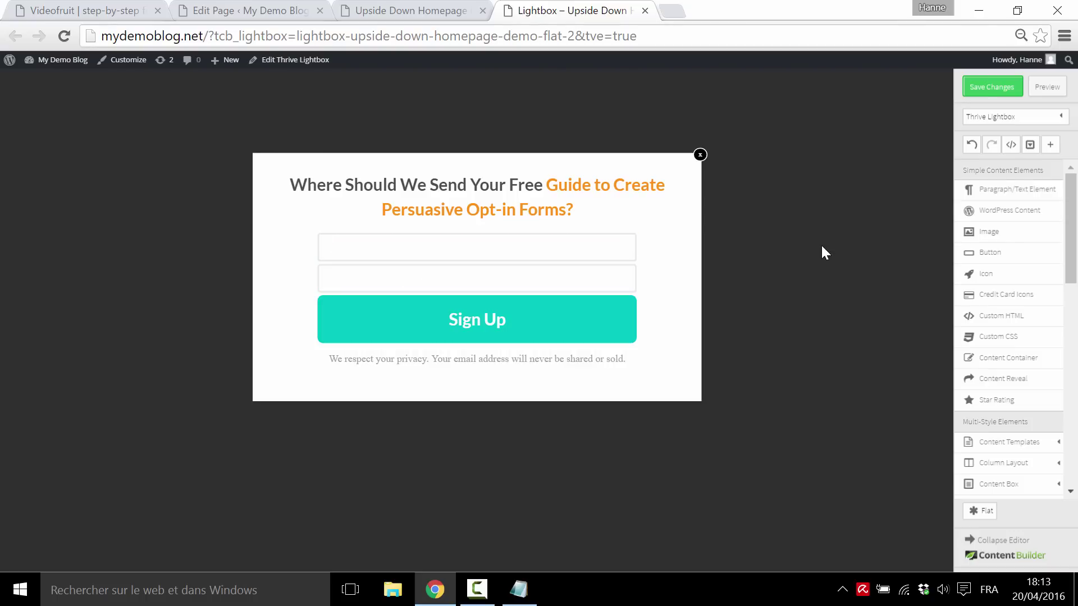
Save and close the lightbox, and assign "Lightbox - Upside Down Homepage Demo (Flat)" to the download button's click event
{"action": "left_click", "coordinate": [976, 90]}
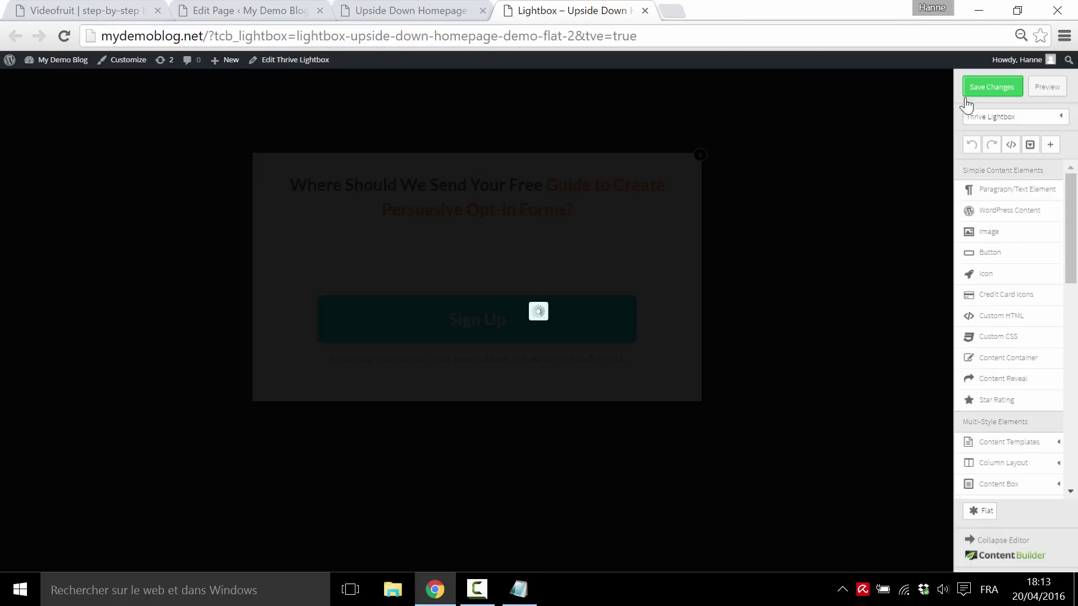
{"action": "left_click", "coordinate": [645, 10]}
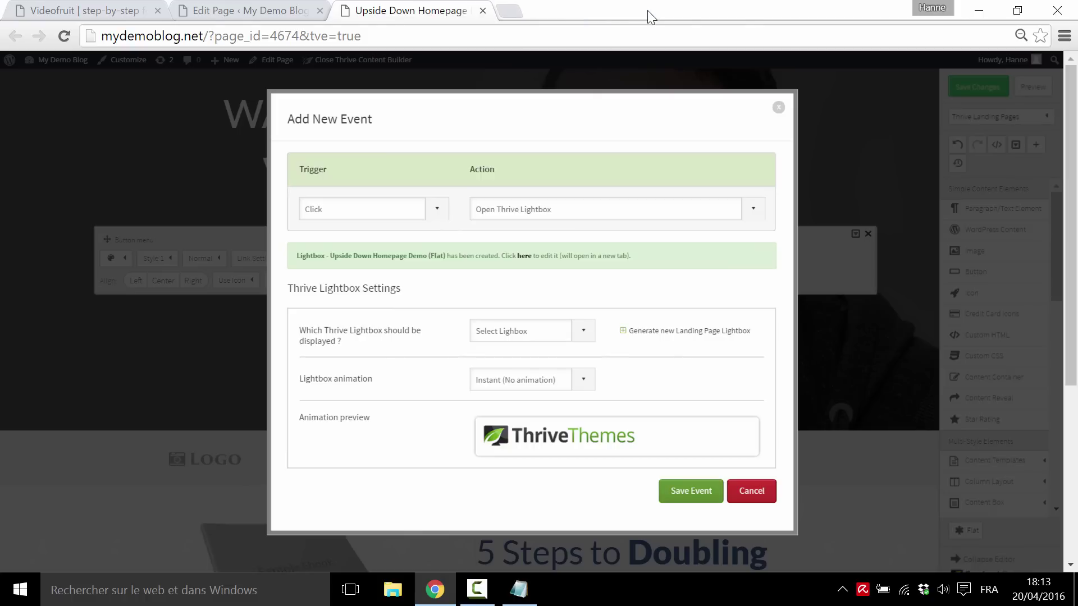
{"action": "left_click", "coordinate": [584, 333]}
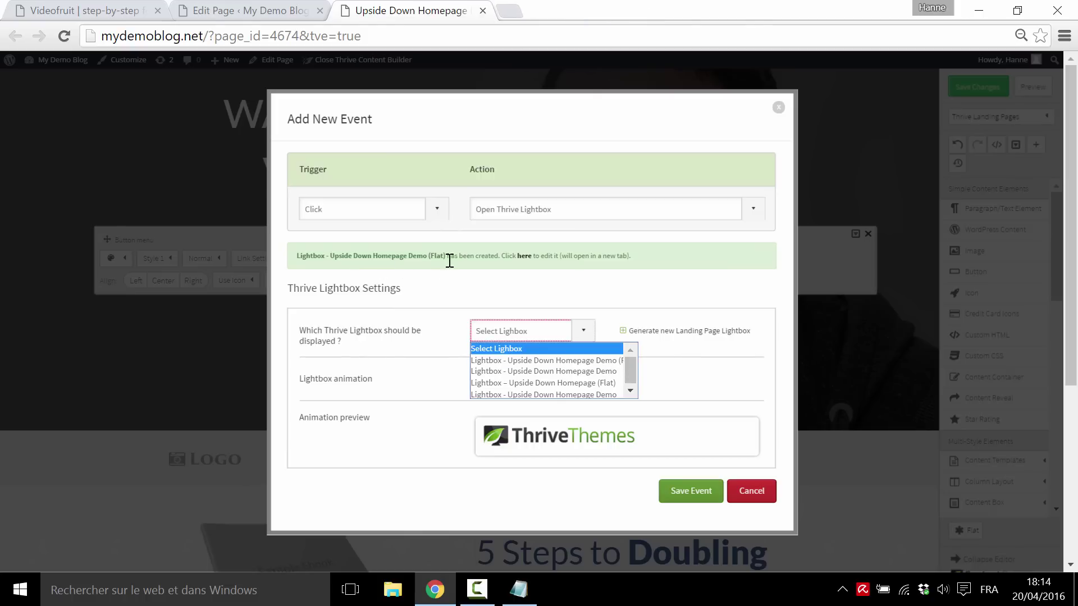
{"action": "left_click", "coordinate": [566, 360]}
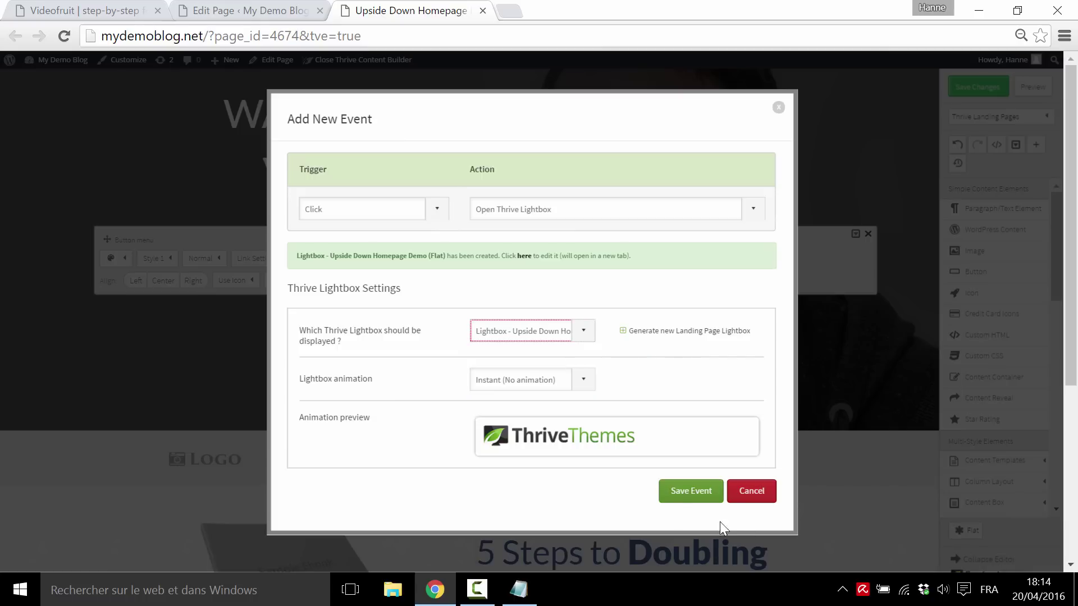
{"action": "left_click", "coordinate": [684, 496]}
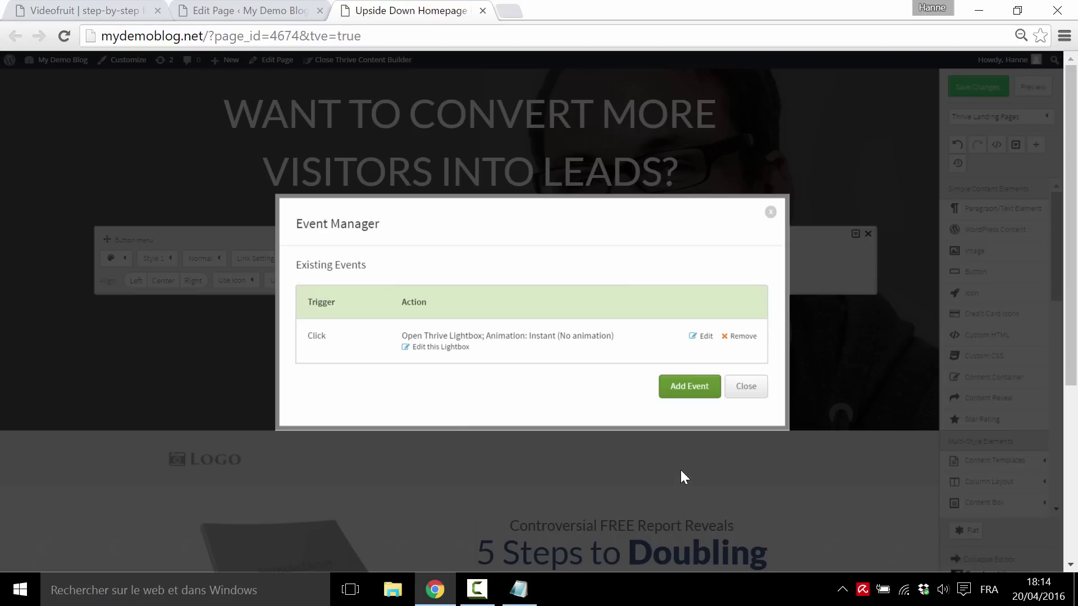
{"action": "left_click", "coordinate": [746, 386]}
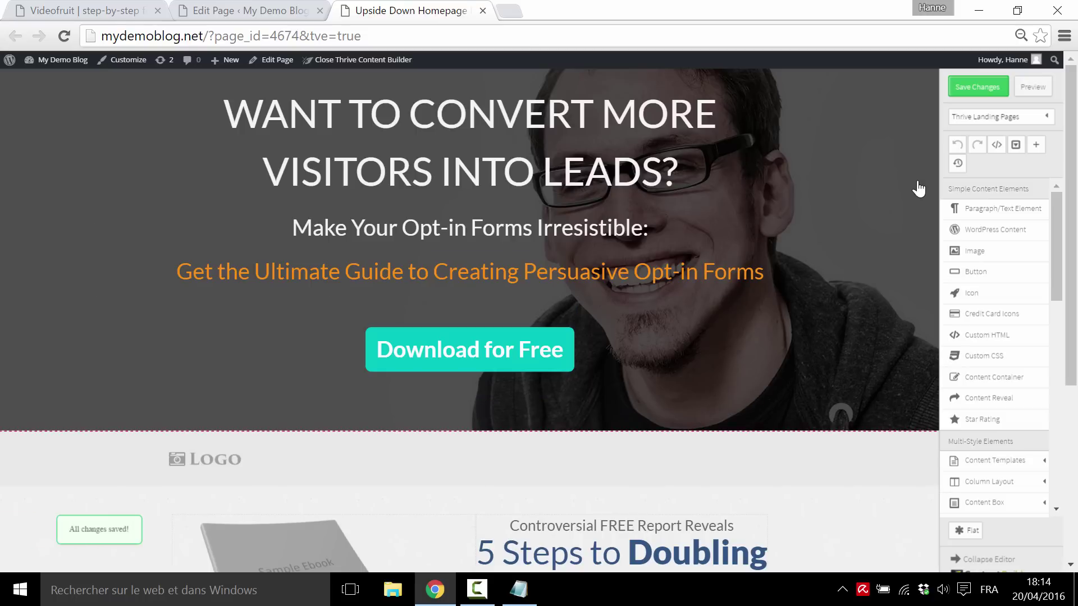
Preview the homepage and test the opt-in lightbox opened by the "Download for Free" button
{"action": "left_click", "coordinate": [1034, 87]}
{"action": "left_click", "coordinate": [568, 357]}
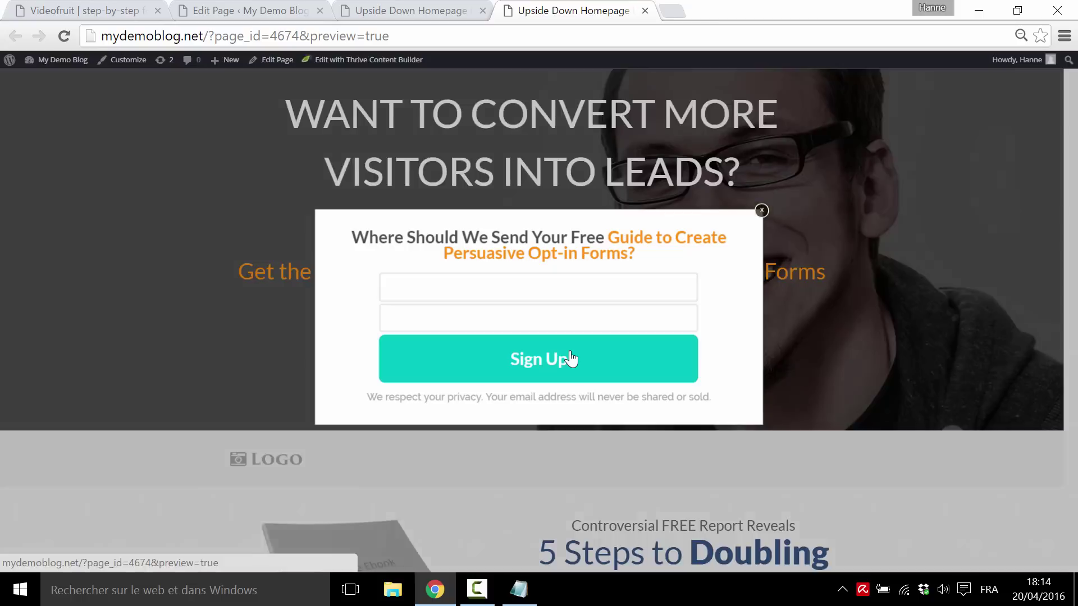
{"action": "left_click", "coordinate": [761, 211]}
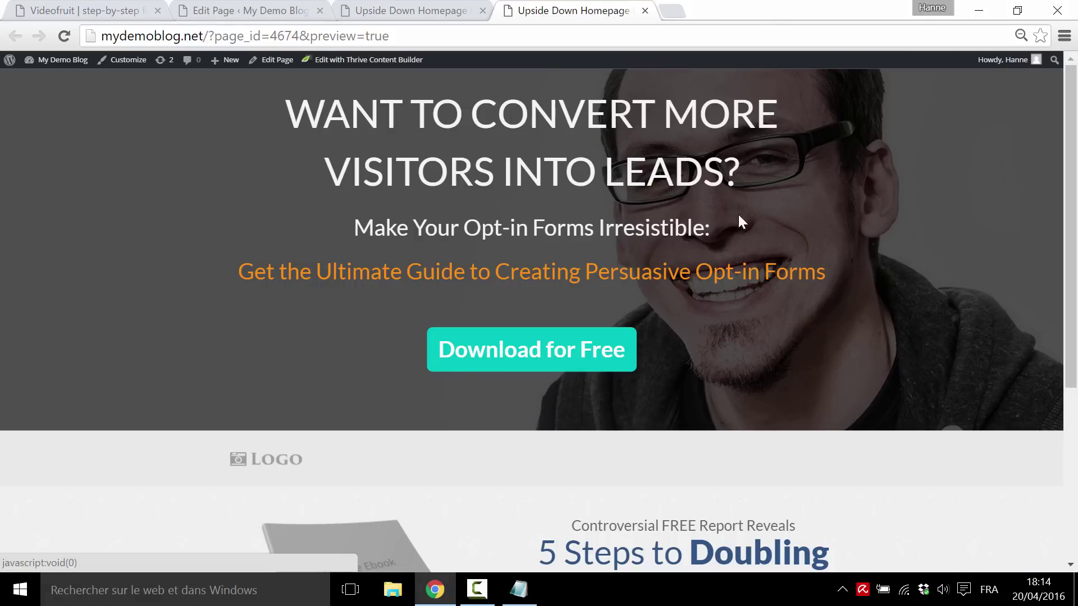
{"action": "left_click", "coordinate": [571, 359]}
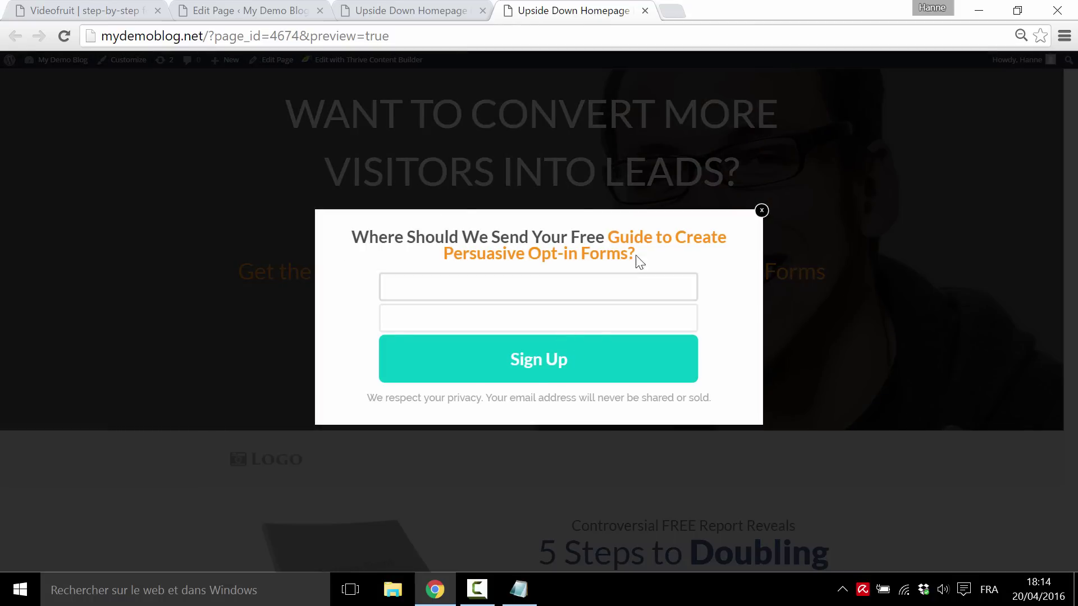
{"action": "left_click", "coordinate": [761, 210]}
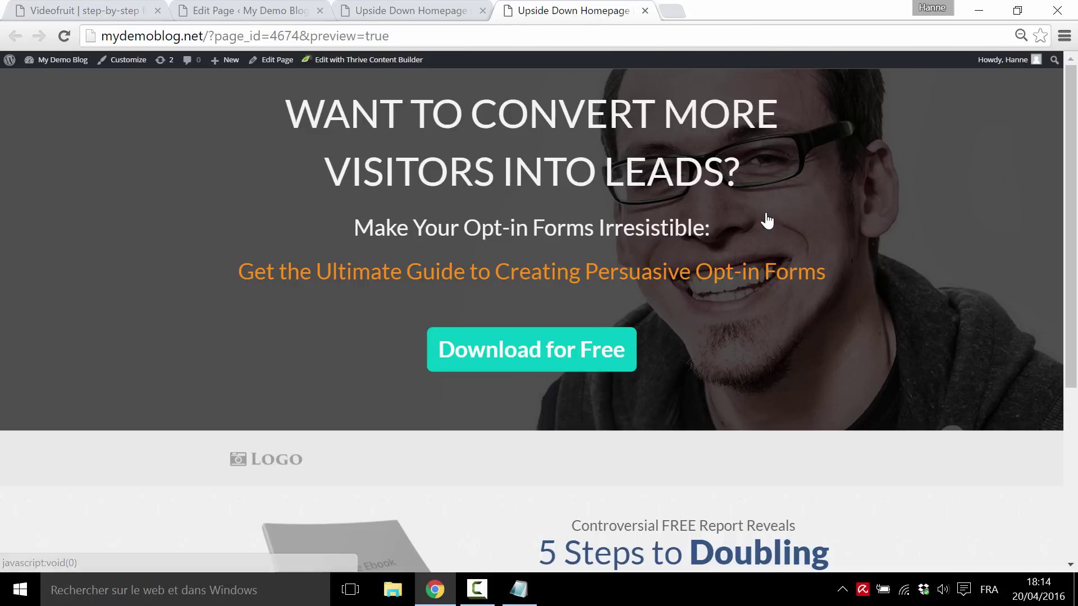
Return to the page editor, duplicate the logo page section below the hero and delete the logo from the upper copy
{"action": "key", "text": "ctrl+shift+Tab"}
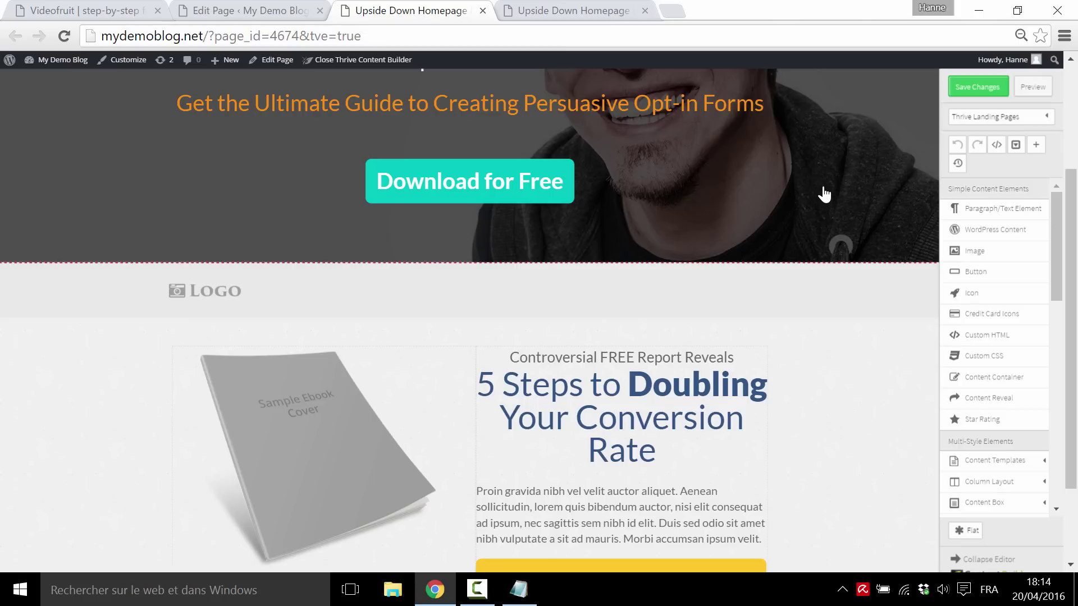
{"action": "scroll", "coordinate": [824, 194], "scroll_direction": "down", "scroll_amount": 1}
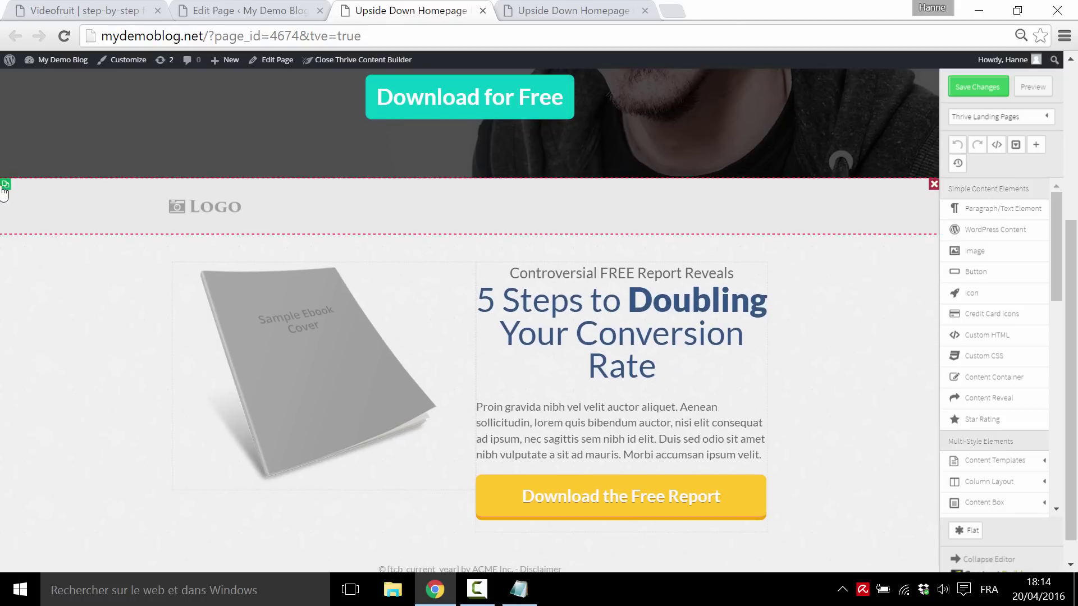
{"action": "left_click", "coordinate": [5, 186]}
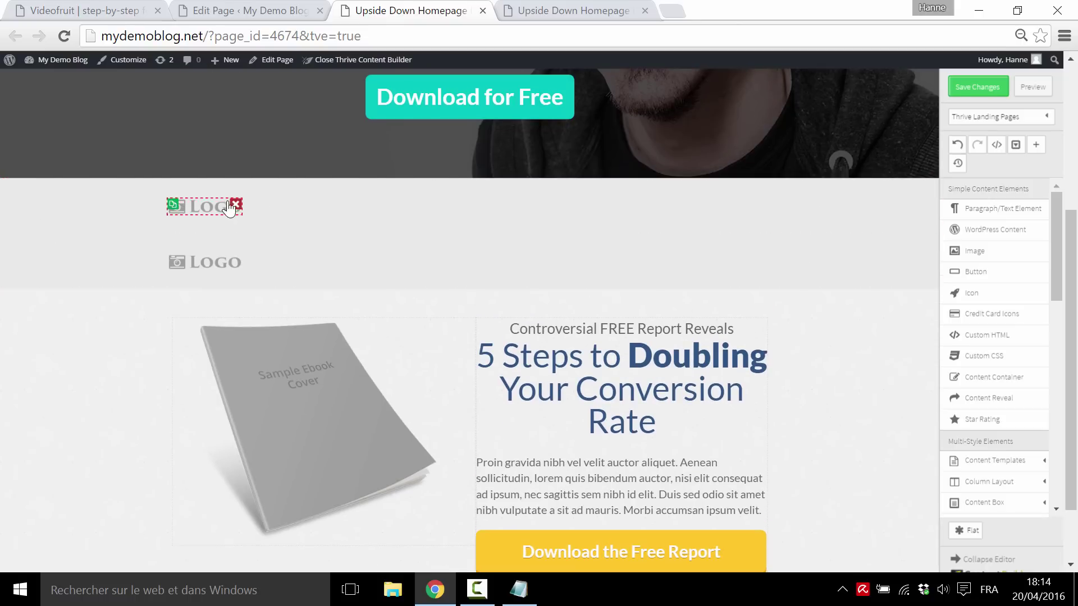
{"action": "left_click", "coordinate": [236, 206]}
Set the background colour of the empty page section to the saved dark grey, rgba(77,77,77,1)
{"action": "left_click", "coordinate": [356, 194]}
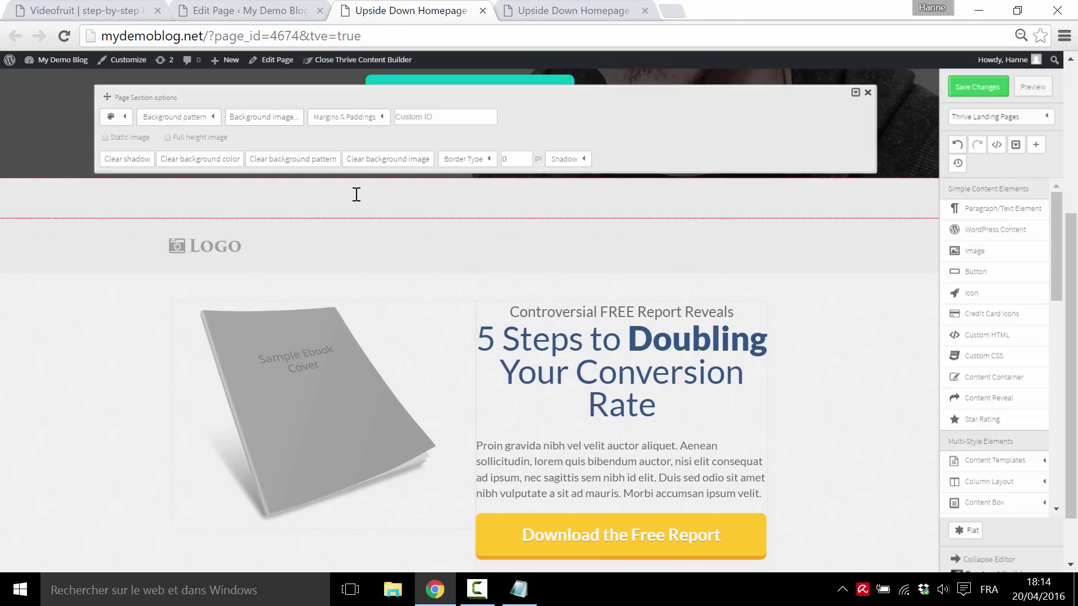
{"action": "left_click", "coordinate": [125, 117]}
{"action": "left_click", "coordinate": [144, 158]}
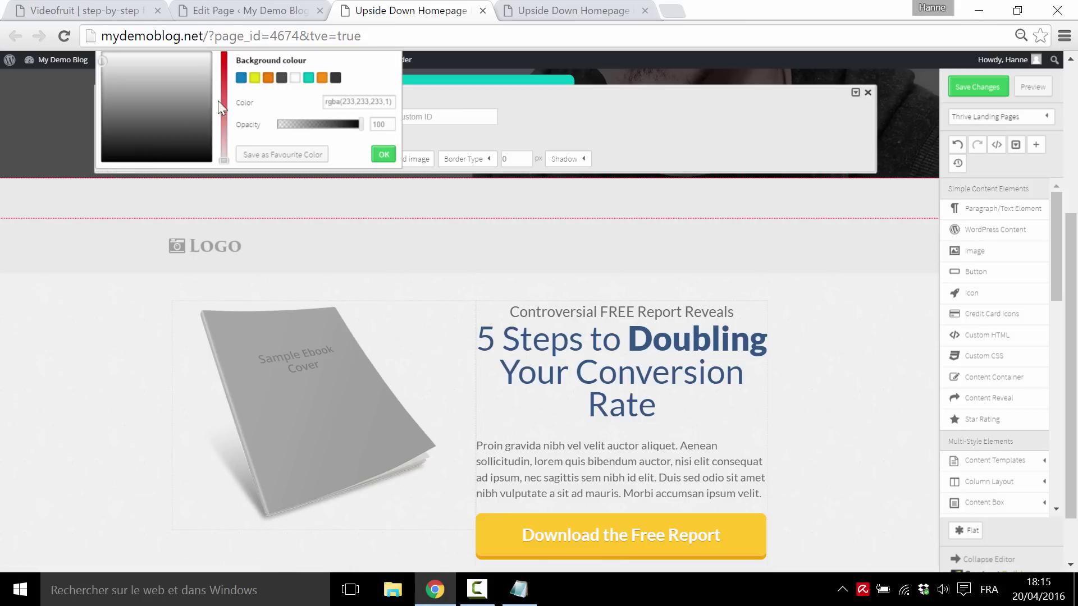
{"action": "left_click", "coordinate": [281, 78]}
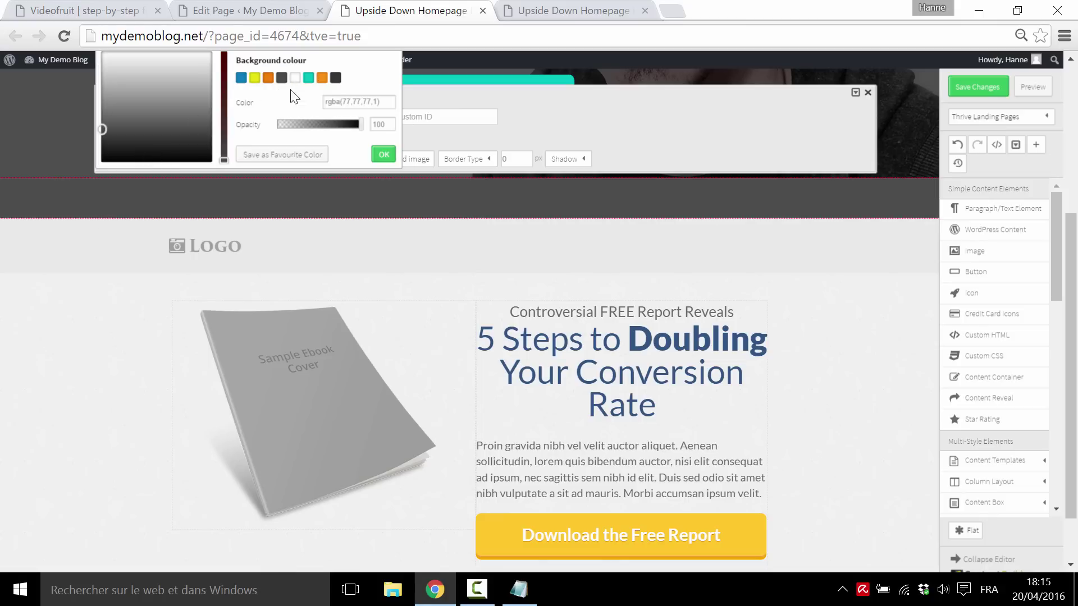
{"action": "left_click", "coordinate": [383, 153]}
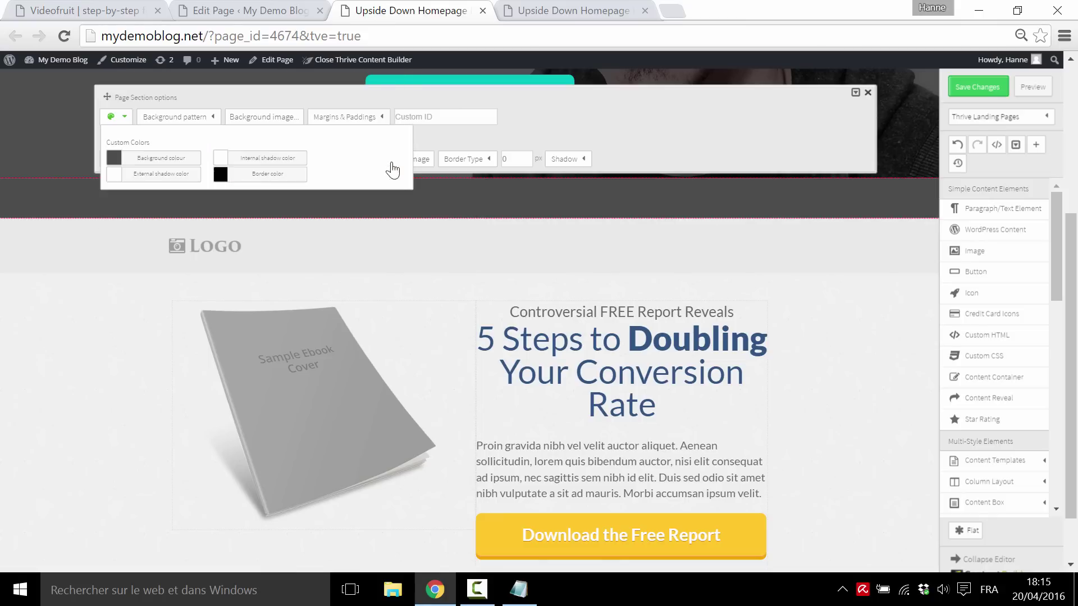
{"action": "left_click", "coordinate": [868, 92]}
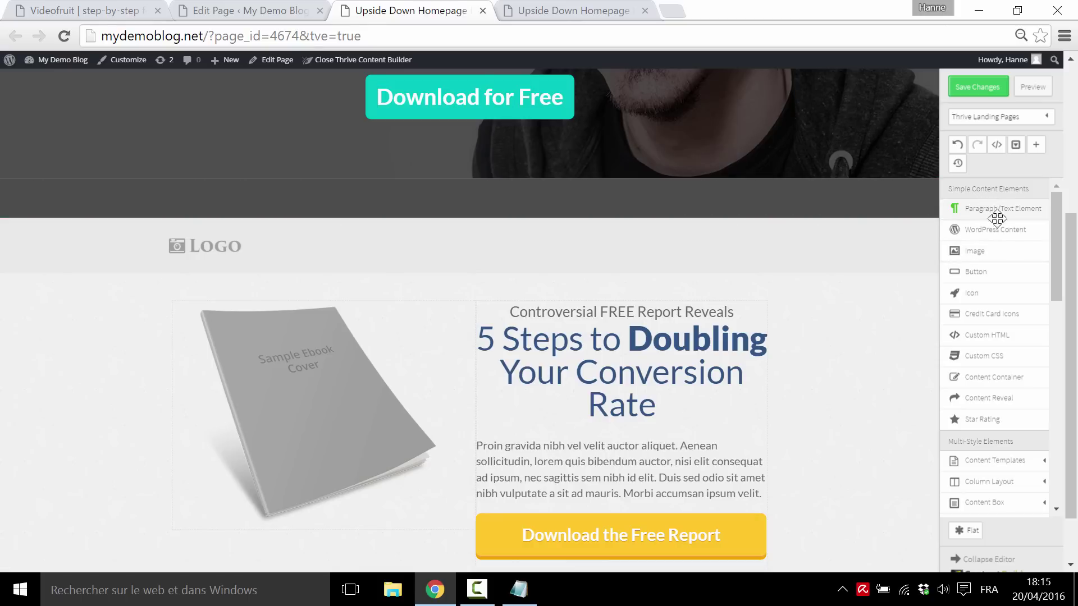
Insert the Featured-in.png image from the media library into the dark grey section and centre it
{"action": "left_click_drag", "start_coordinate": [979, 253], "coordinate": [413, 196]}
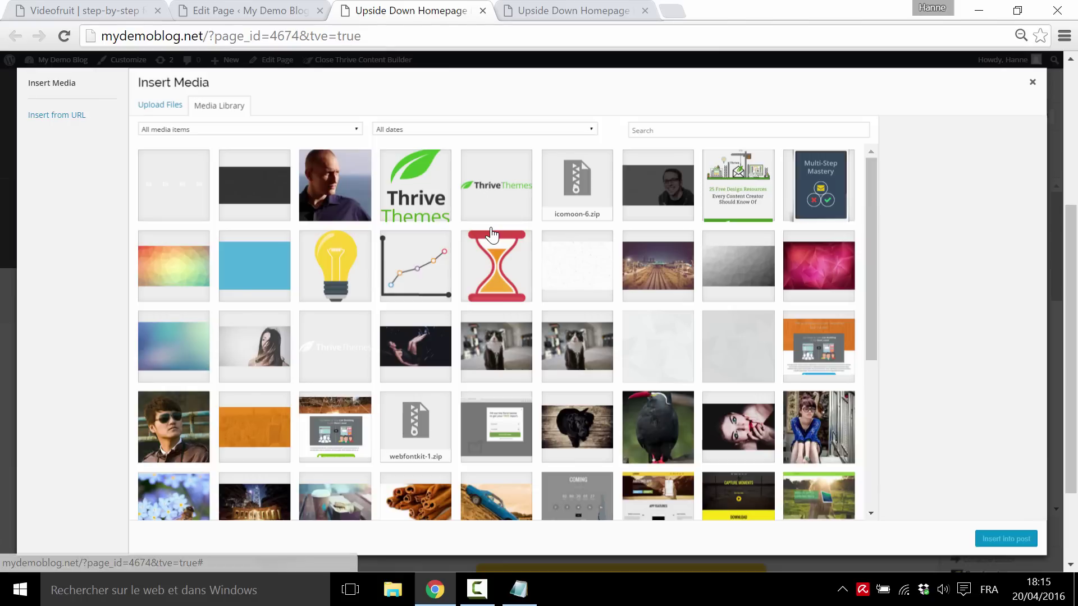
{"action": "left_click", "coordinate": [169, 188]}
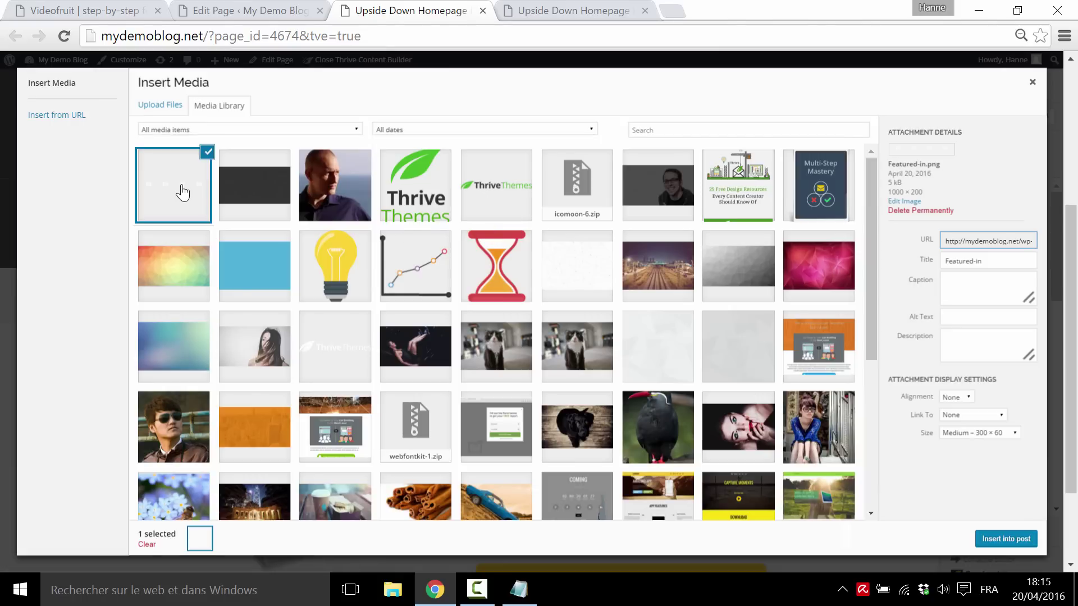
{"action": "left_click", "coordinate": [1005, 536]}
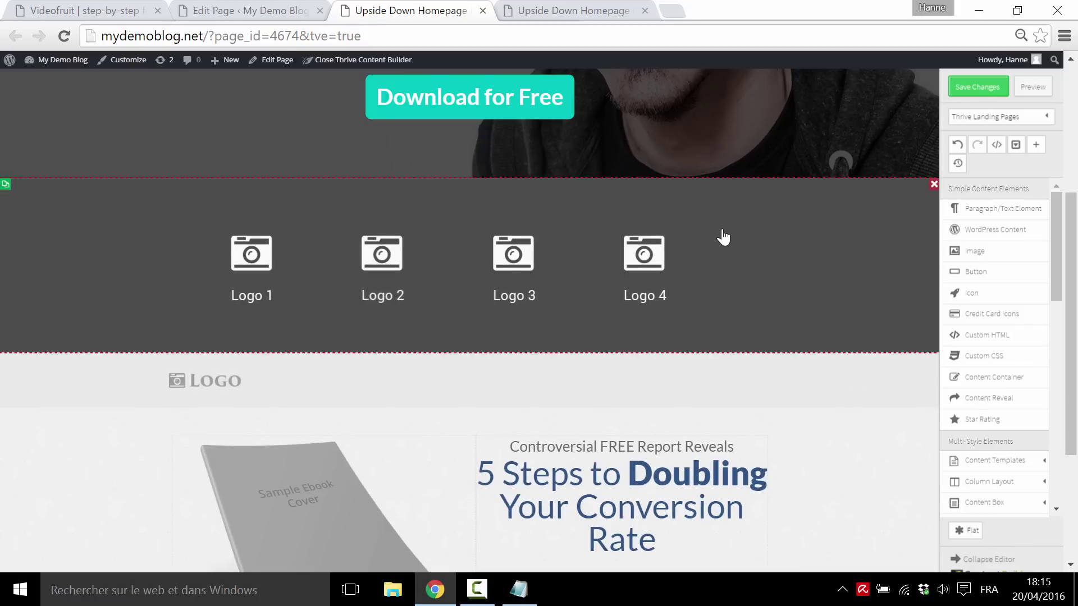
{"action": "left_click", "coordinate": [448, 245]}
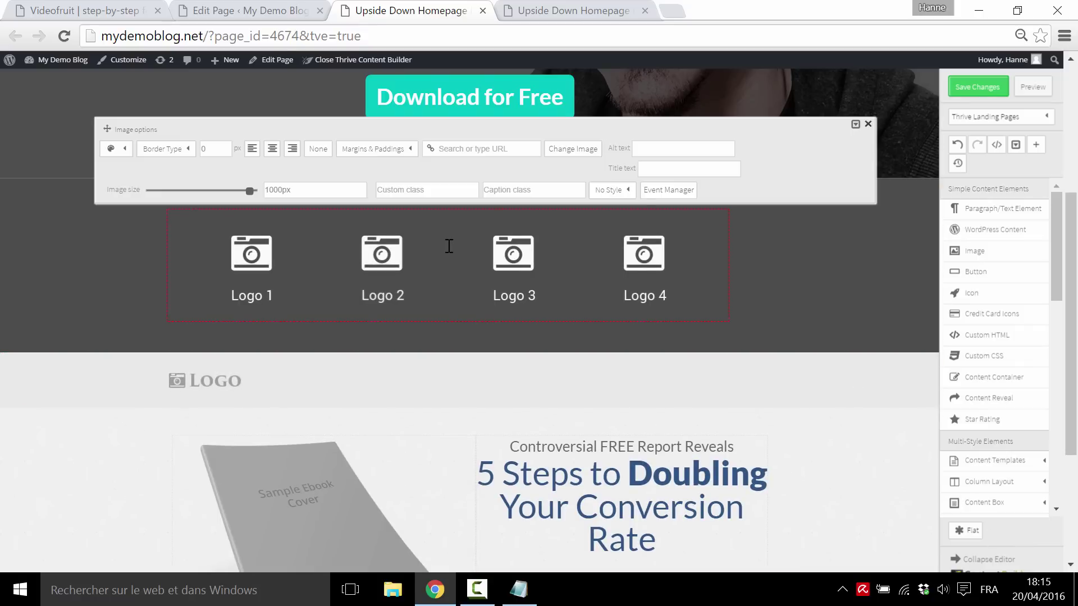
{"action": "left_click", "coordinate": [274, 150]}
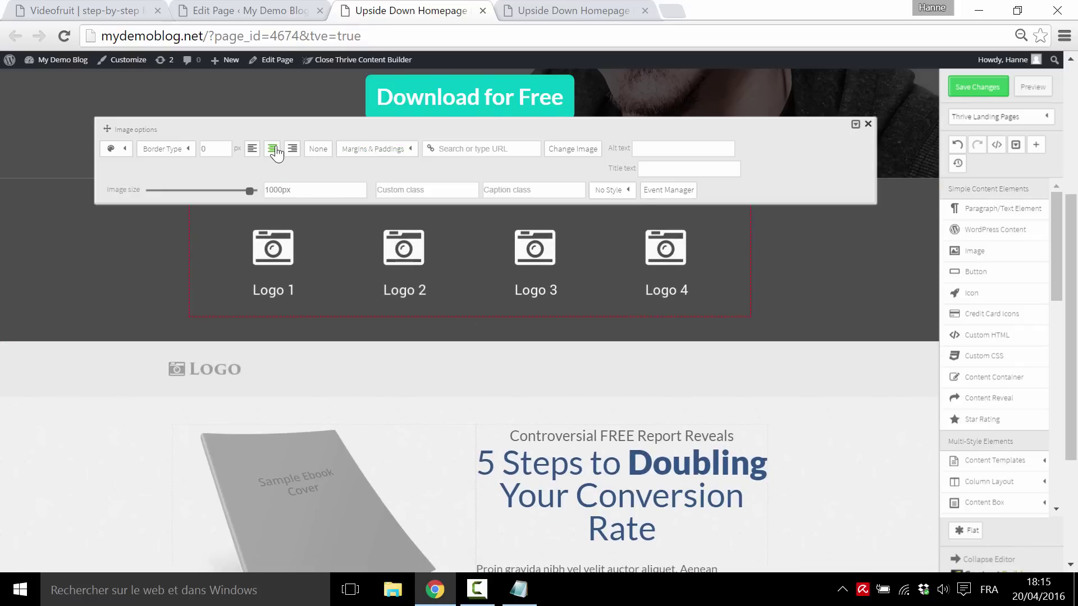
Set the top and bottom margins of the featured-in logo image to 0 px
{"action": "left_click", "coordinate": [386, 152]}
{"action": "double_click", "coordinate": [393, 190]}
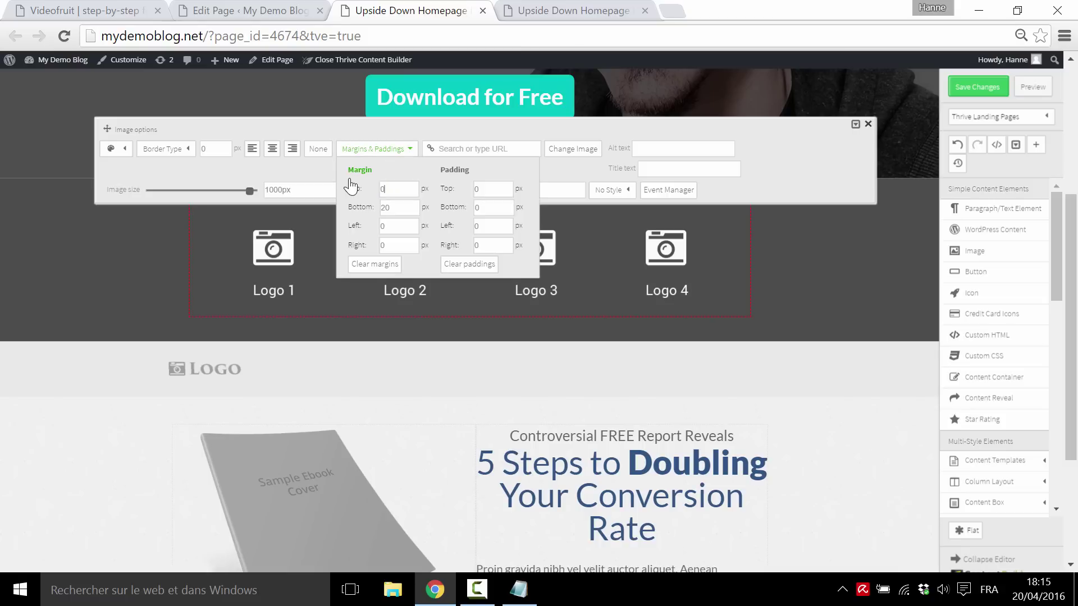
{"action": "double_click", "coordinate": [406, 208]}
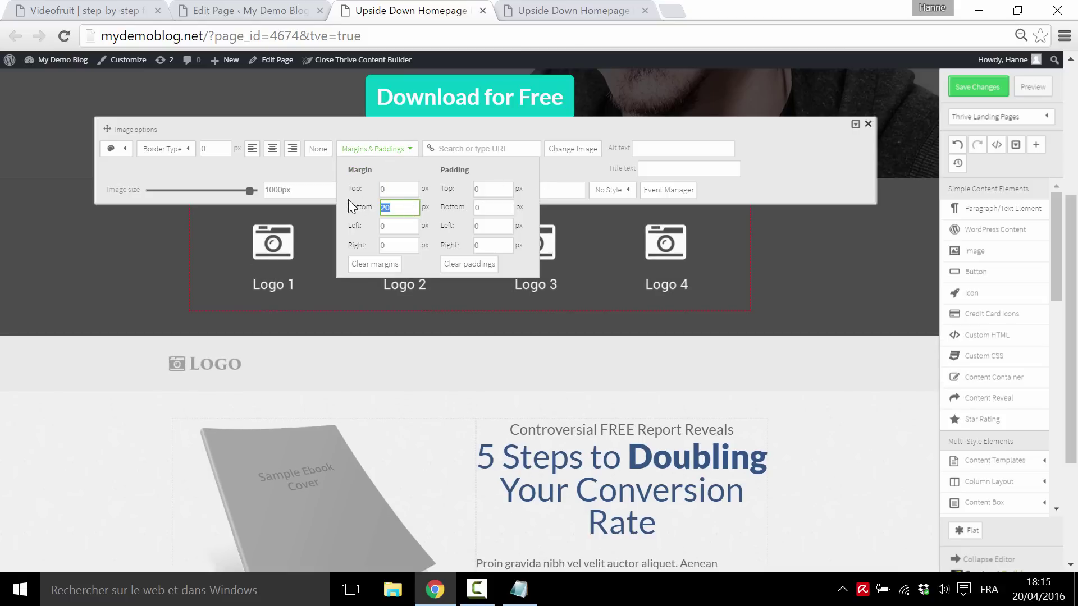
{"action": "type", "text": "0"}
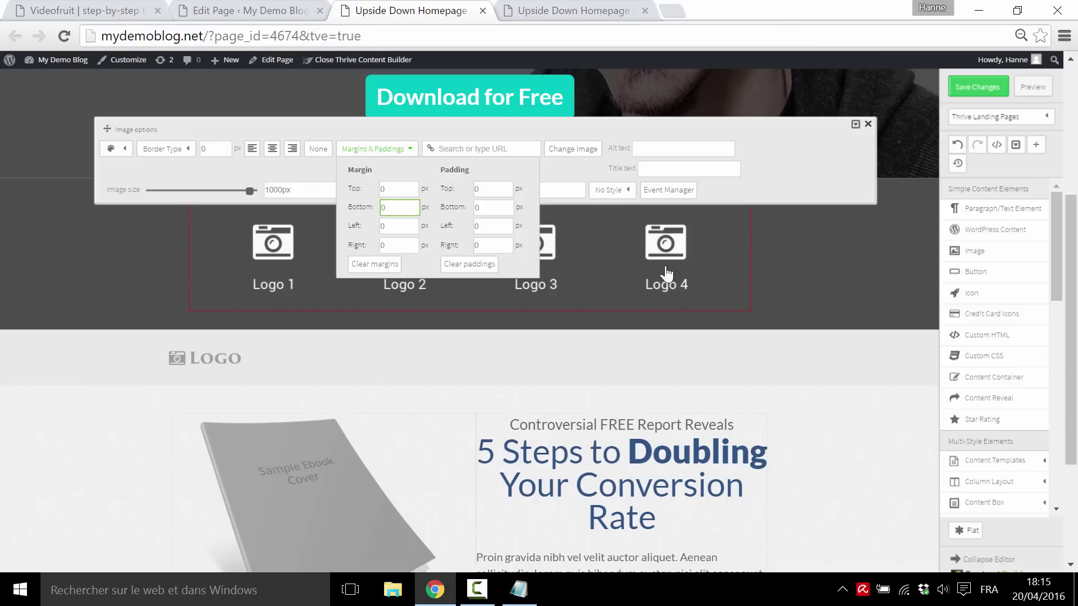
Set the top and bottom padding of the dark grey logo section to 10 px
{"action": "left_click", "coordinate": [840, 271]}
{"action": "left_click", "coordinate": [420, 200]}
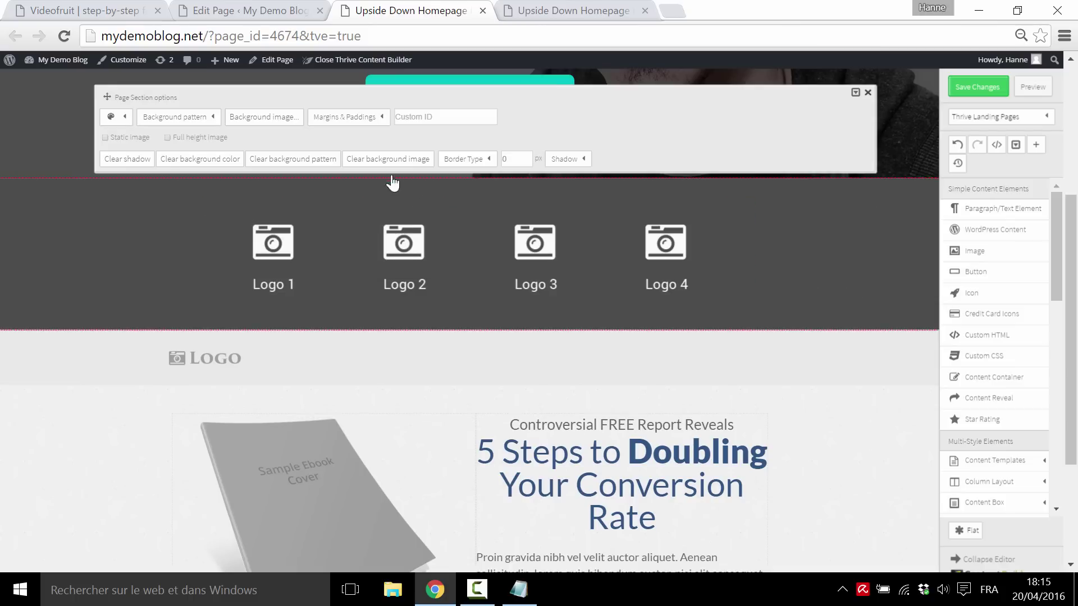
{"action": "left_click", "coordinate": [360, 119]}
{"action": "double_click", "coordinate": [452, 158]}
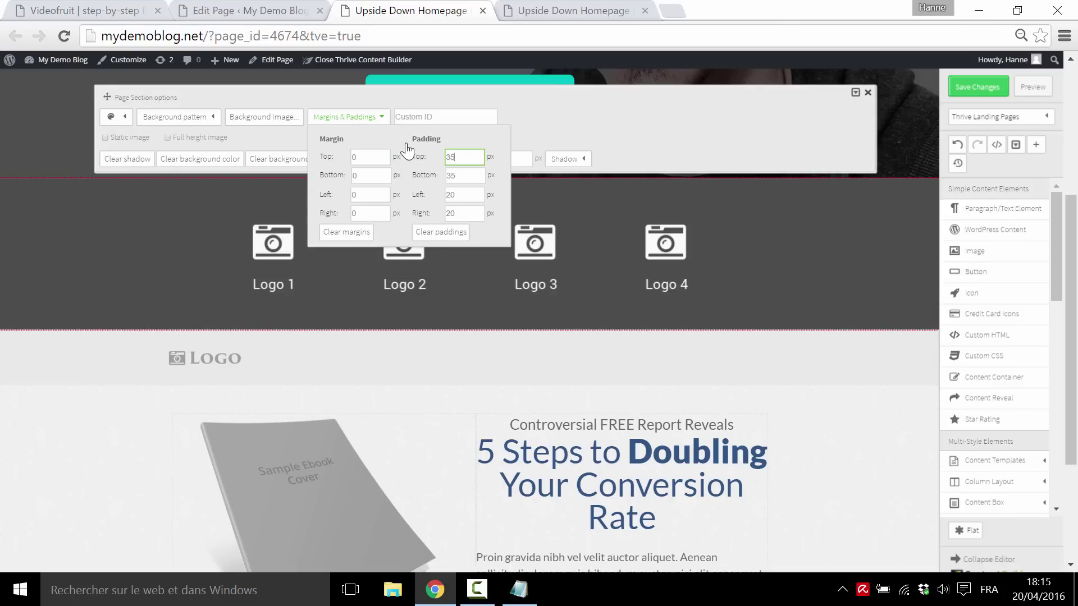
{"action": "left_click", "coordinate": [446, 174]}
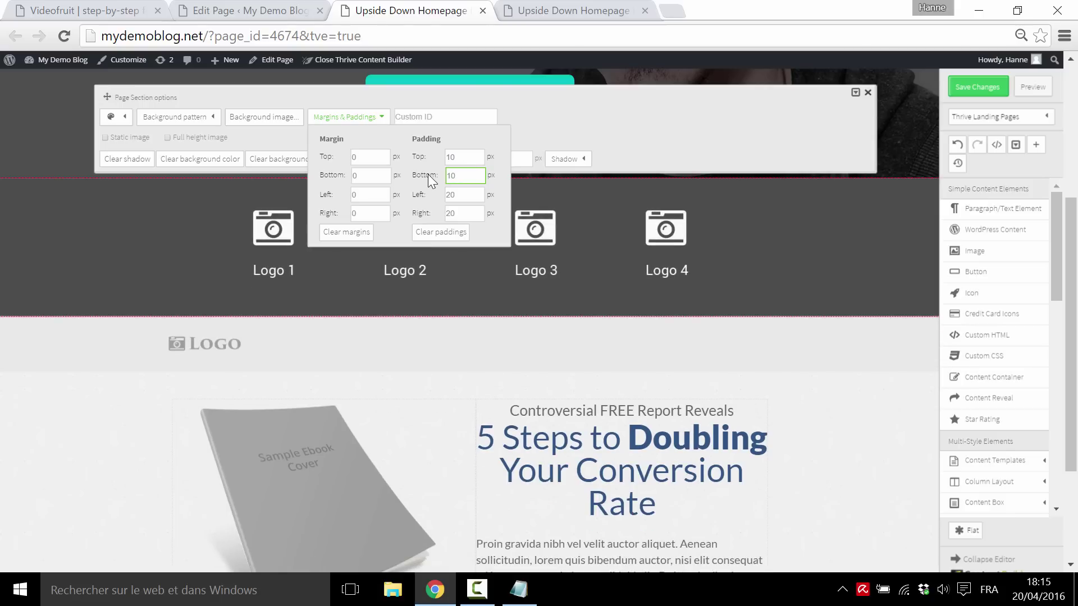
Duplicate the light grey logo section below the featured-in section and delete the logo from the upper copy
{"action": "scroll", "coordinate": [808, 236], "scroll_direction": "up", "scroll_amount": 5}
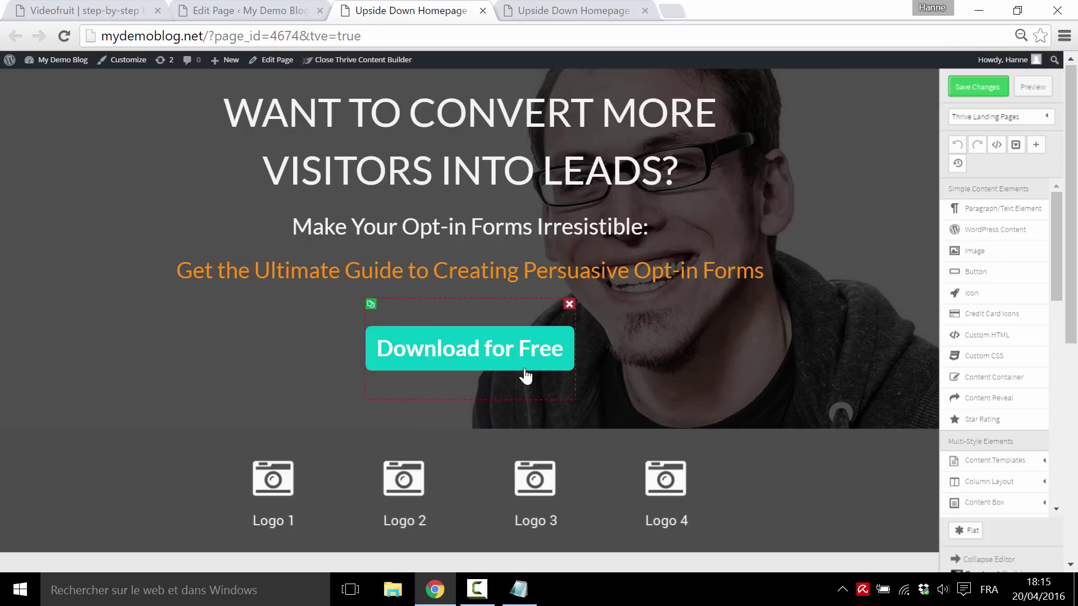
{"action": "scroll", "coordinate": [834, 279], "scroll_direction": "down", "scroll_amount": 5}
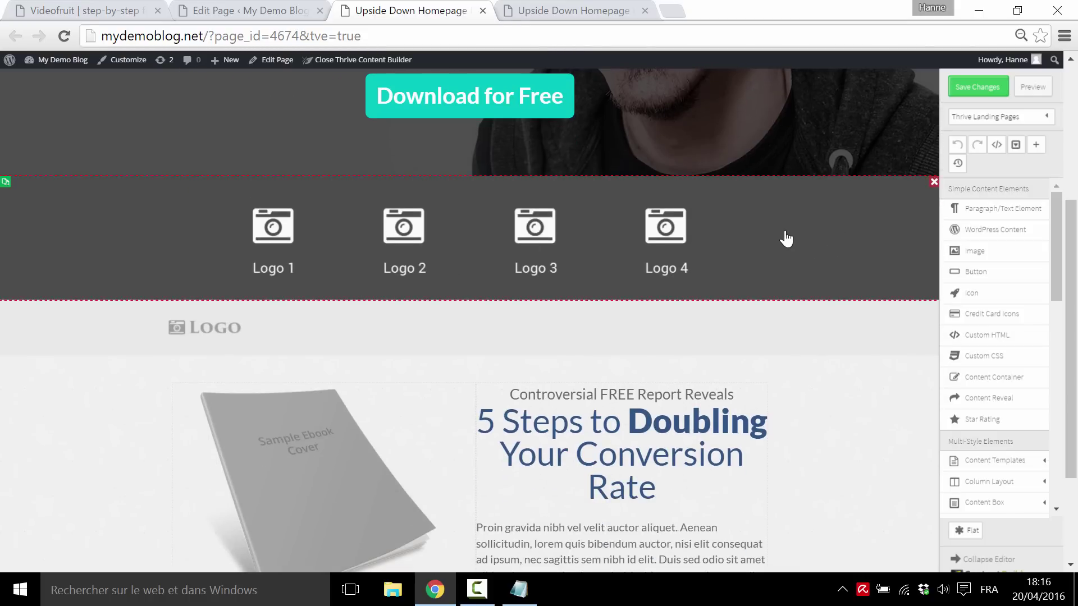
{"action": "scroll", "coordinate": [786, 238], "scroll_direction": "down", "scroll_amount": 2}
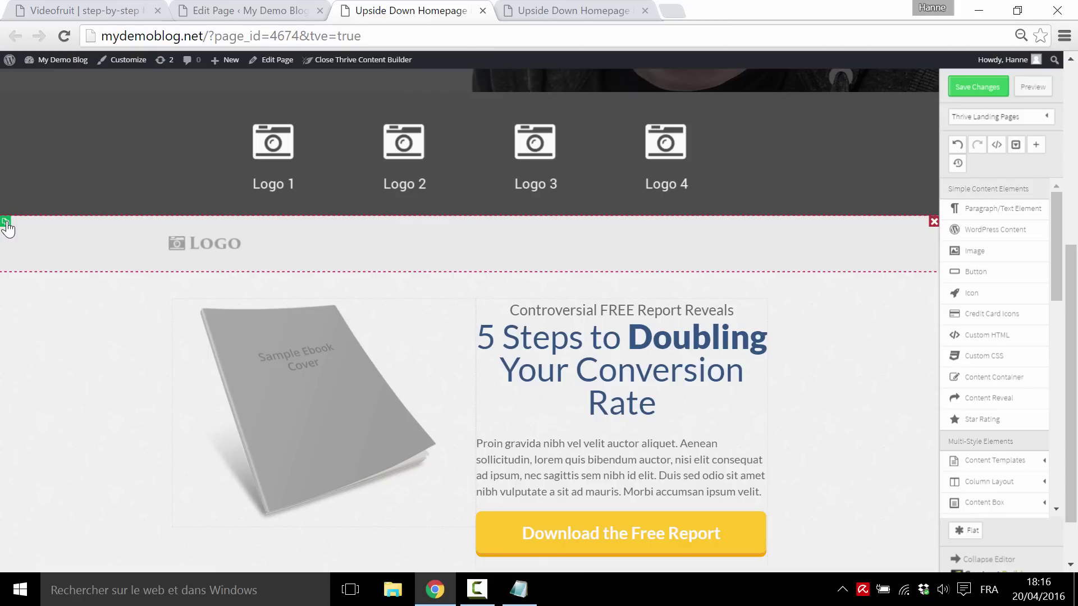
{"action": "left_click", "coordinate": [5, 222]}
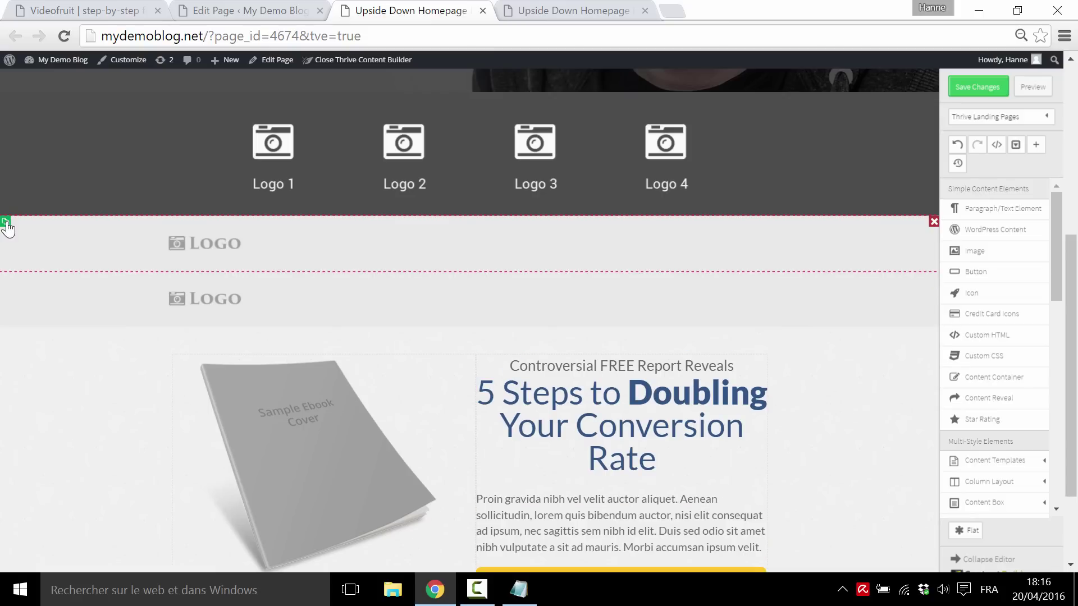
{"action": "left_click", "coordinate": [245, 246]}
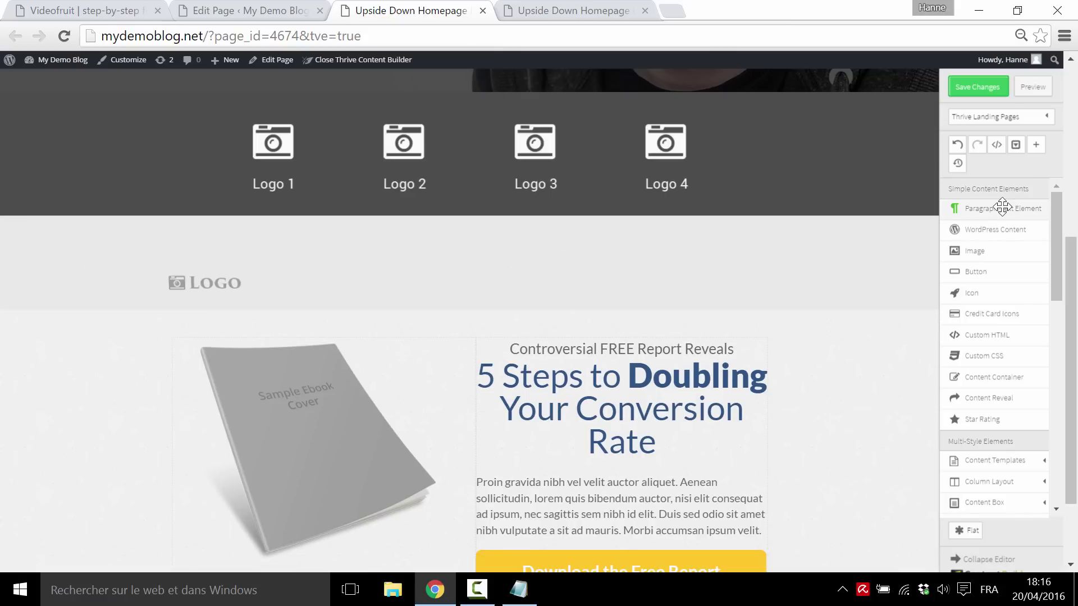
Add a text element reading "What's the Main Focus in Your Business Right Now?" to the empty light grey section
{"action": "left_click_drag", "start_coordinate": [1003, 209], "coordinate": [448, 240]}
{"action": "left_click", "coordinate": [374, 242]}
{"action": "key", "text": "ctrl+v"}
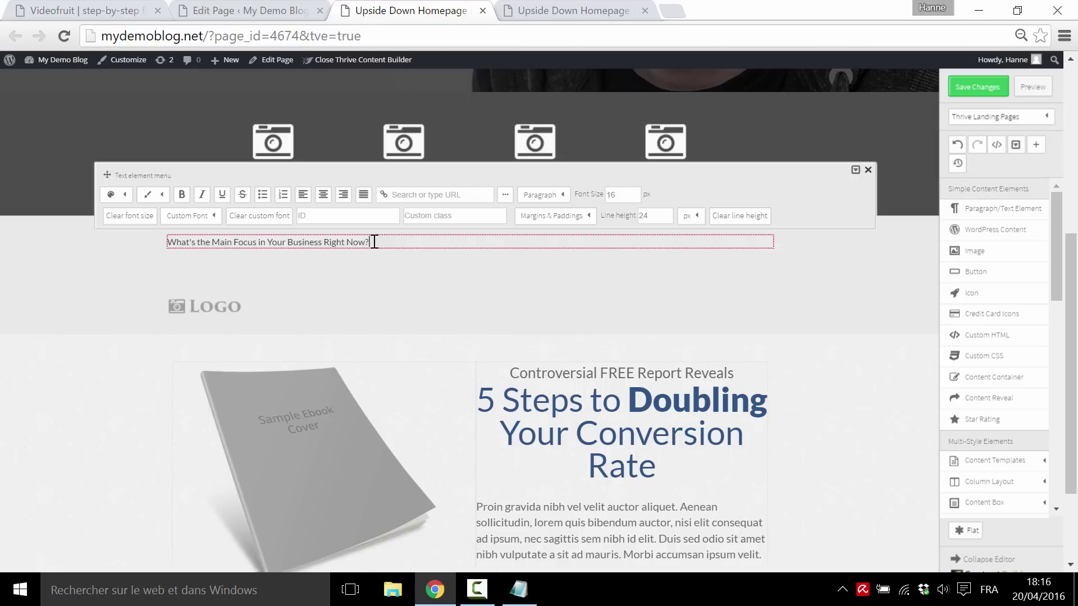
Set the "What's the Main Focus in Your Business Right Now?" heading to font size 40 px and centre it
{"action": "left_click_drag", "start_coordinate": [374, 242], "coordinate": [164, 227]}
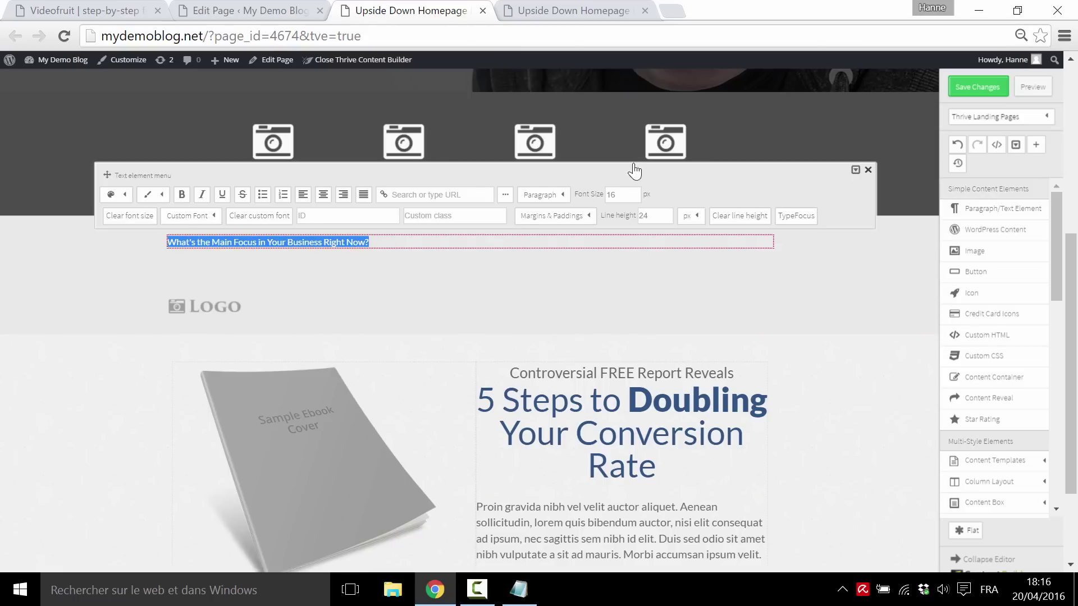
{"action": "left_click", "coordinate": [623, 194]}
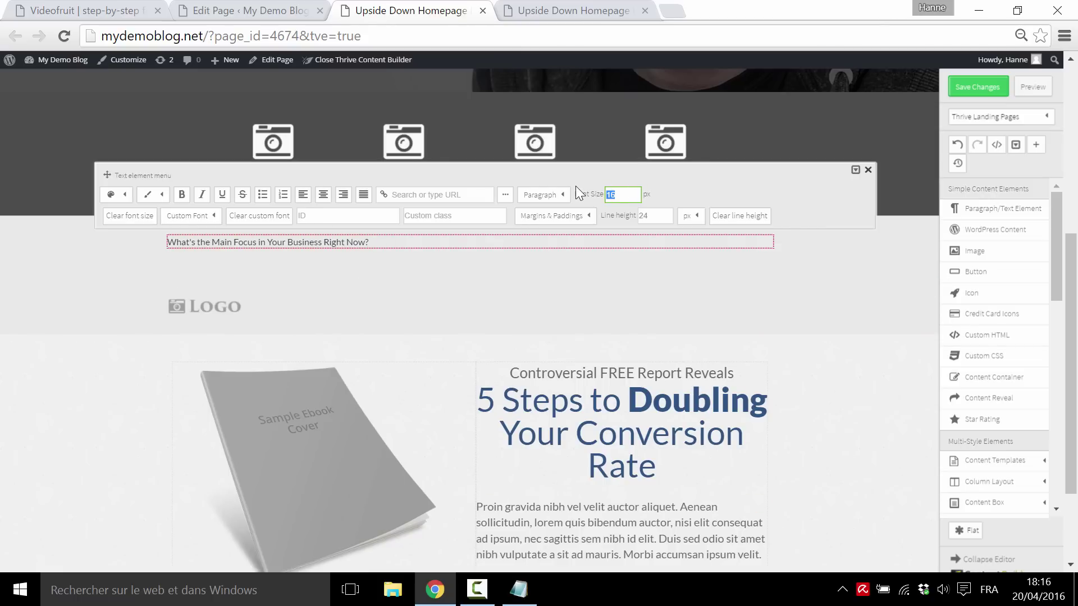
{"action": "type", "text": "40"}
{"action": "key", "text": "Return"}
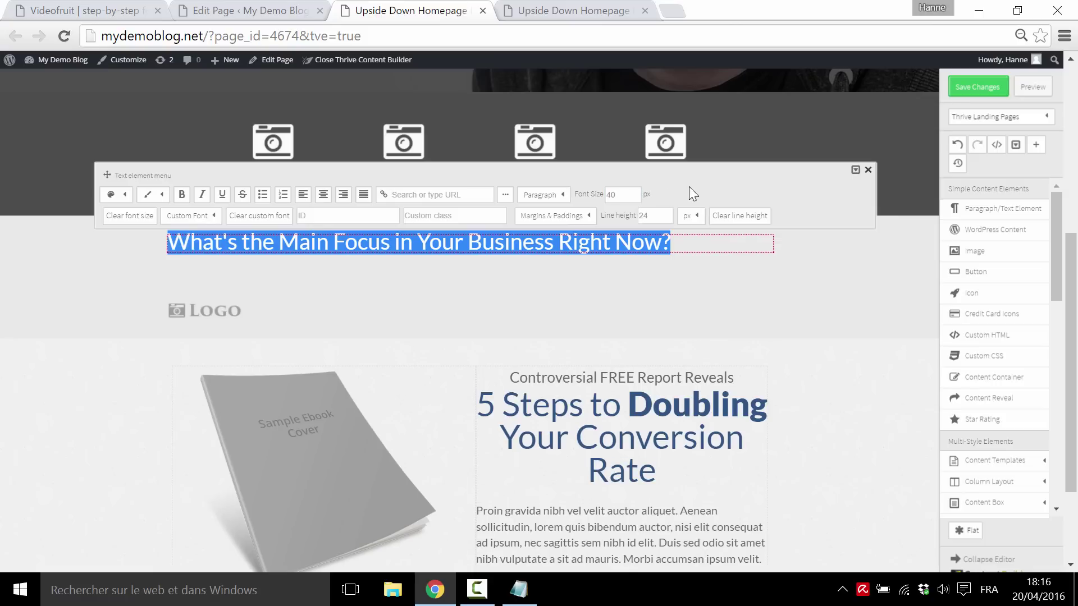
{"action": "left_click", "coordinate": [323, 194]}
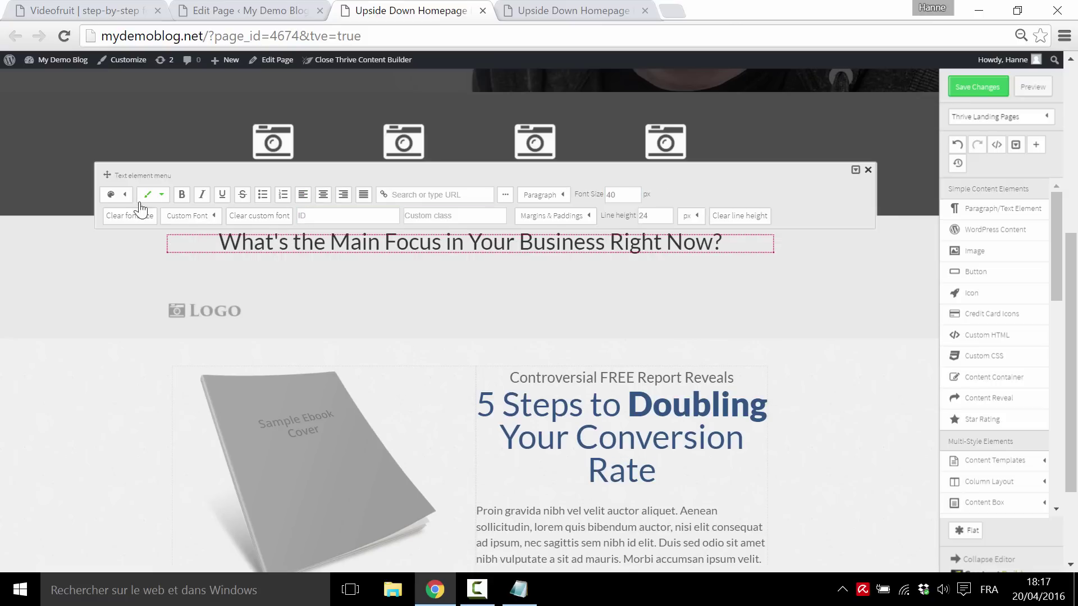
Colour the "What's the Main Focus" heading text with the saved dark grey
{"action": "left_click", "coordinate": [125, 195]}
{"action": "left_click", "coordinate": [217, 247]}
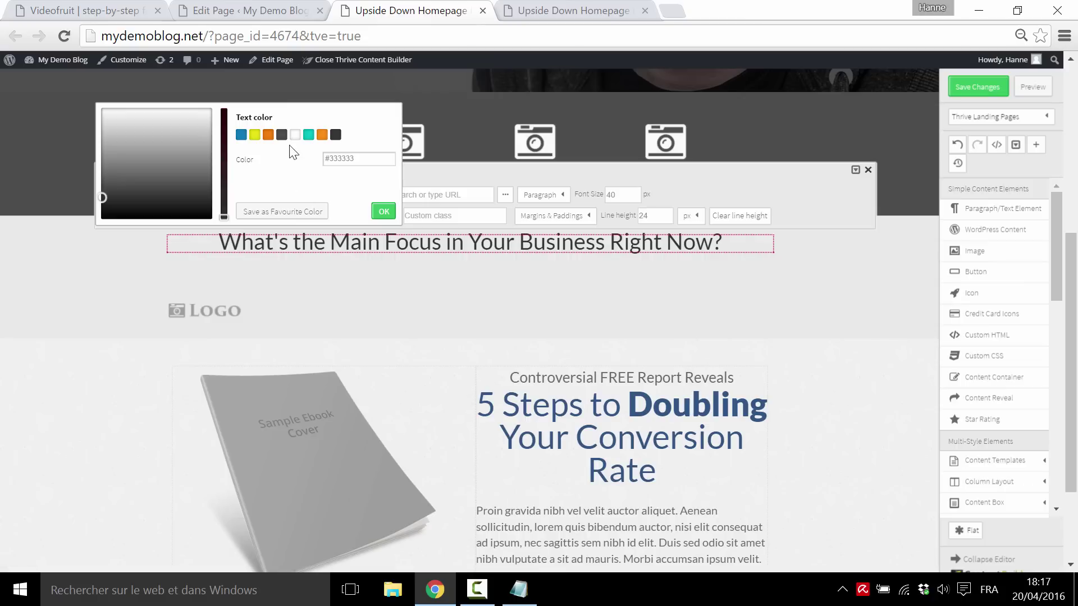
{"action": "left_click", "coordinate": [281, 135]}
{"action": "left_click", "coordinate": [383, 211]}
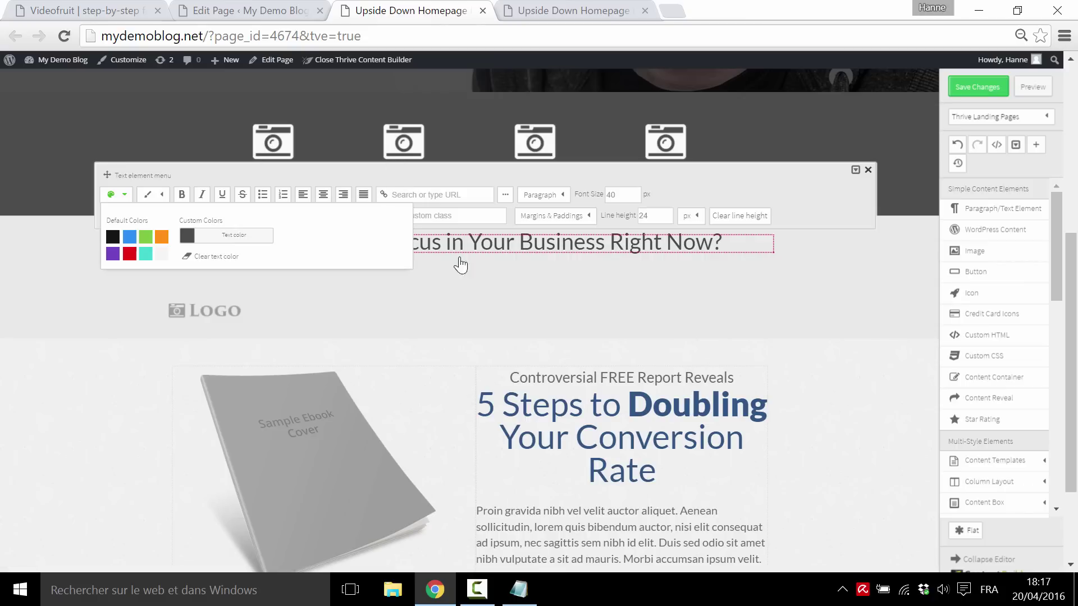
{"action": "left_click", "coordinate": [849, 380]}
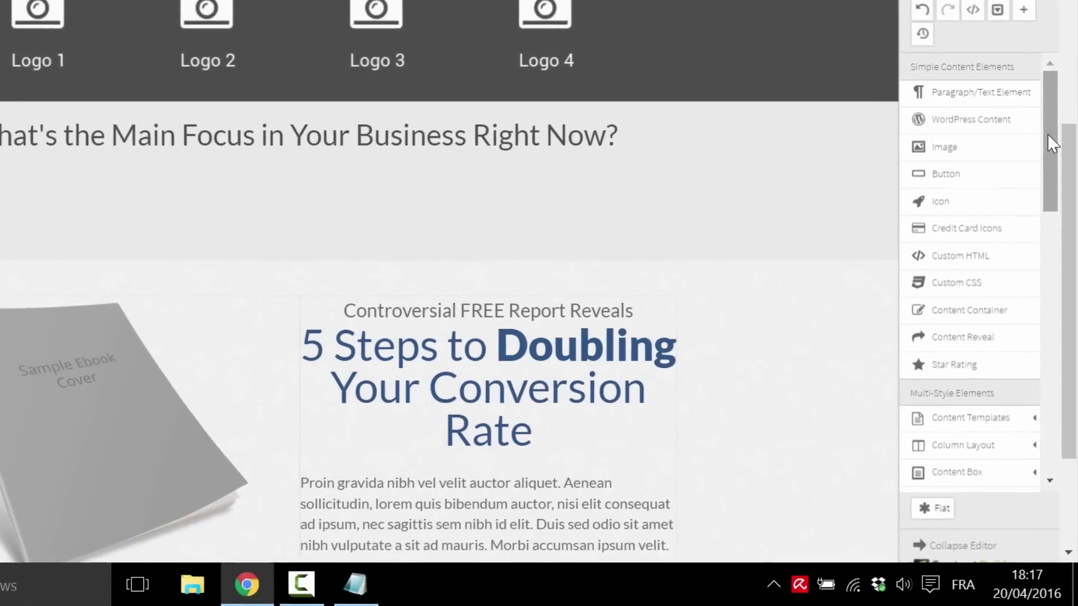
Insert a three-column layout of 1/3 widths below the "What's the Main Focus" heading
{"action": "left_click_drag", "start_coordinate": [1045, 136], "coordinate": [1049, 213]}
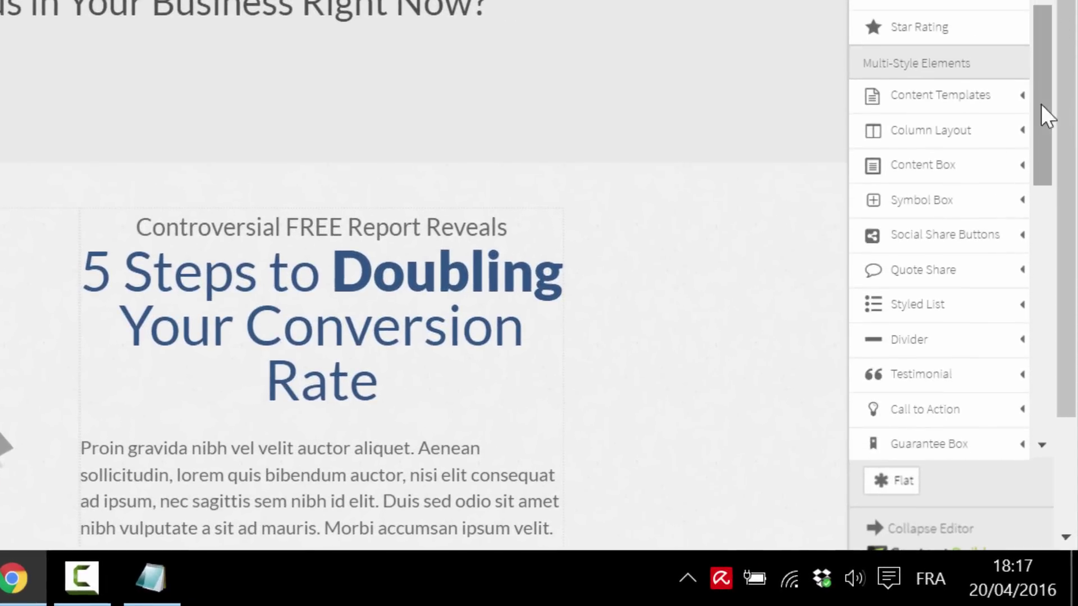
{"action": "left_click", "coordinate": [1017, 130]}
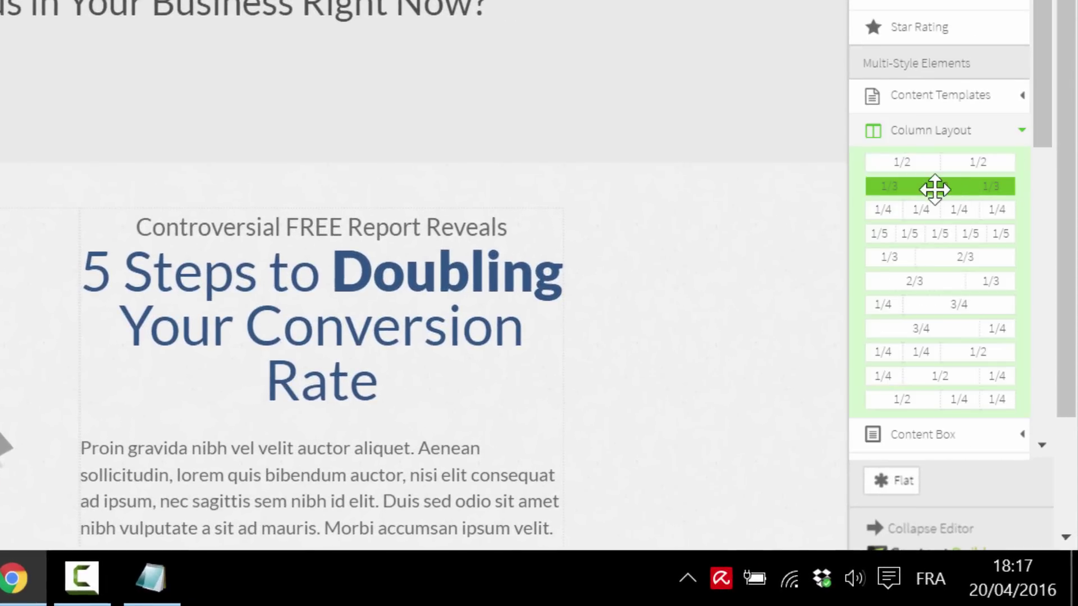
{"action": "left_click_drag", "start_coordinate": [934, 189], "coordinate": [0, 51]}
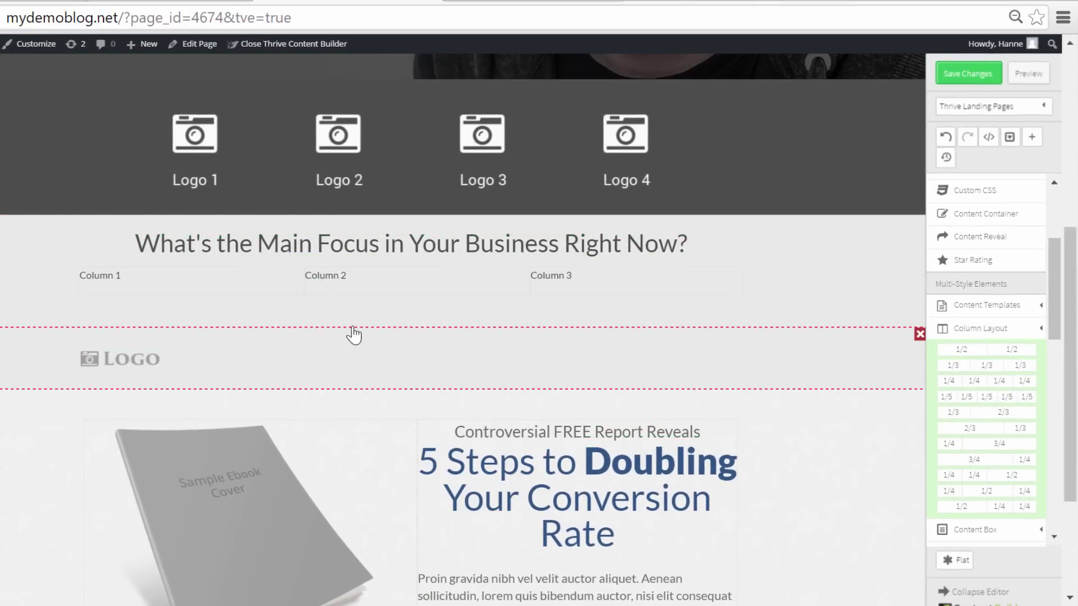
Add a text element reading "Design Your Website" to the first column
{"action": "scroll", "coordinate": [1061, 273], "scroll_direction": "up", "scroll_amount": 3}
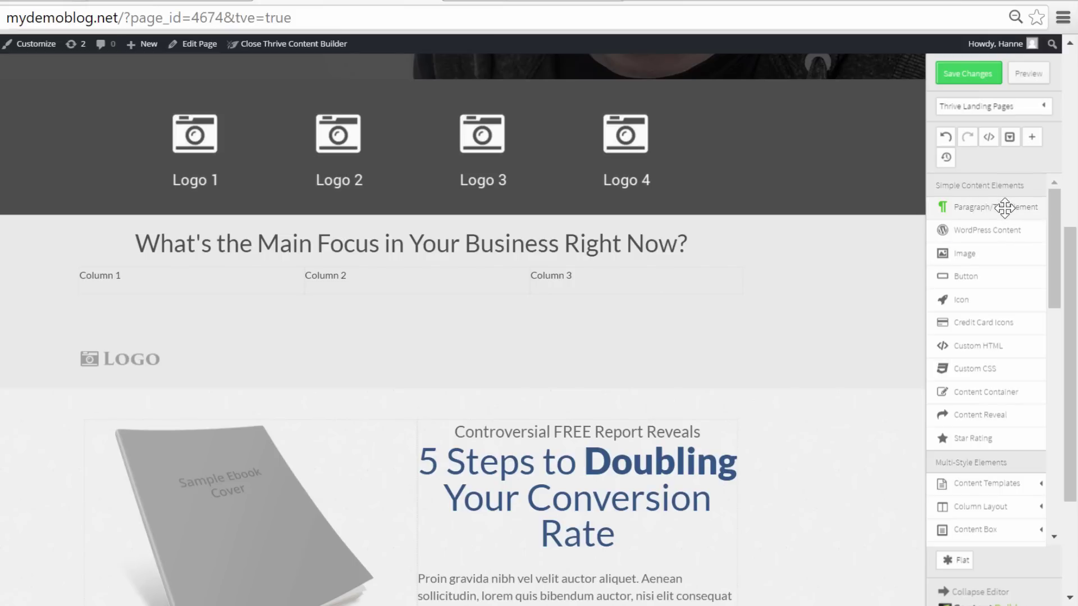
{"action": "left_click_drag", "start_coordinate": [1004, 207], "coordinate": [155, 281]}
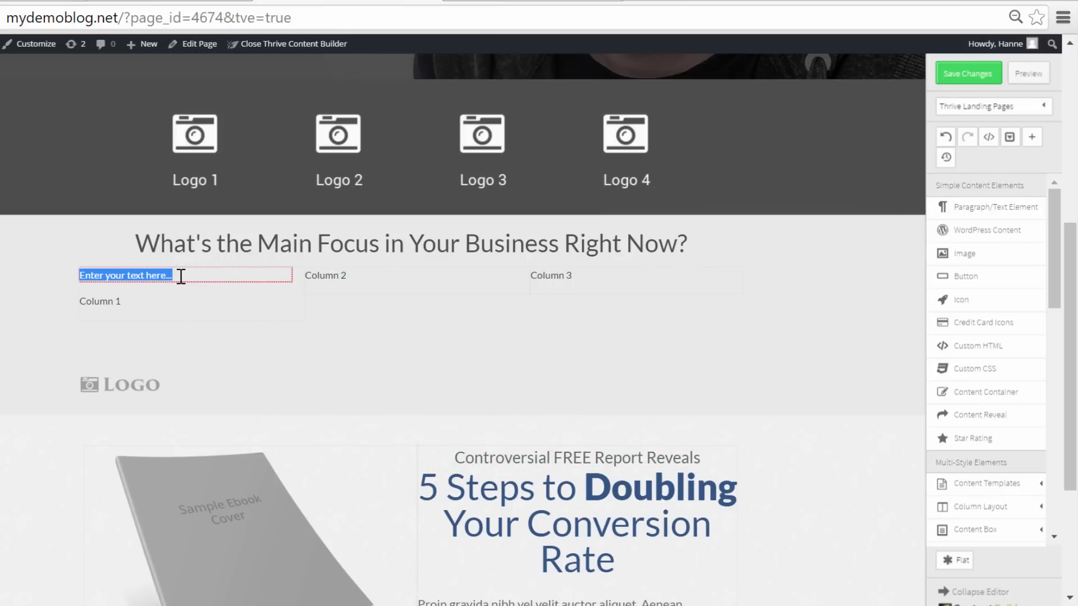
{"action": "type", "text": "Design Your Website"}
Centre the "Design Your Website" text and set its font size to 30 px
{"action": "left_click_drag", "start_coordinate": [180, 277], "coordinate": [75, 287]}
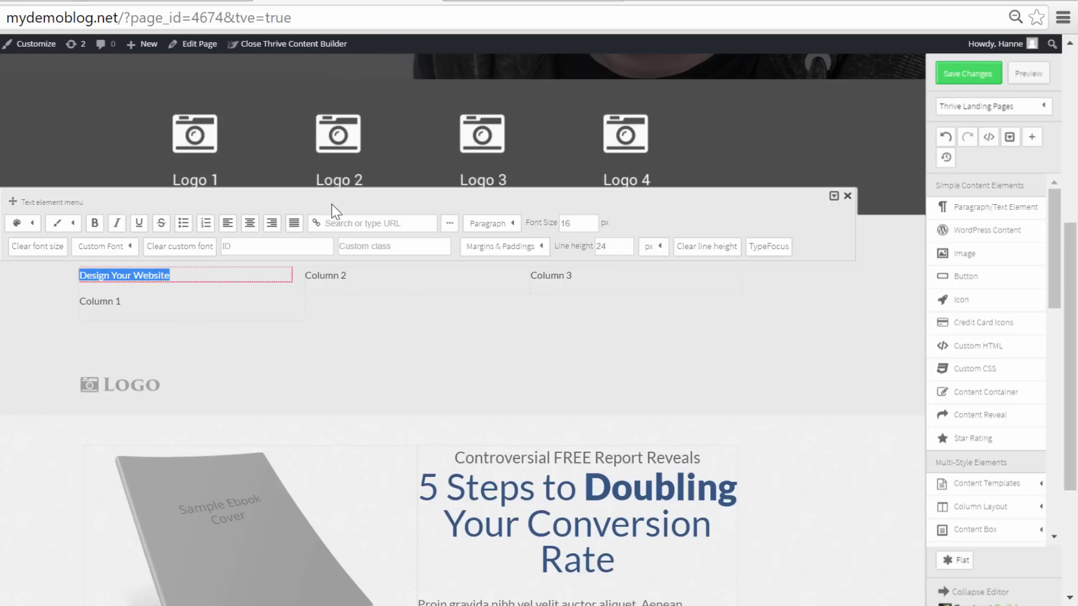
{"action": "left_click", "coordinate": [249, 224]}
{"action": "left_click_drag", "start_coordinate": [581, 223], "coordinate": [537, 228]}
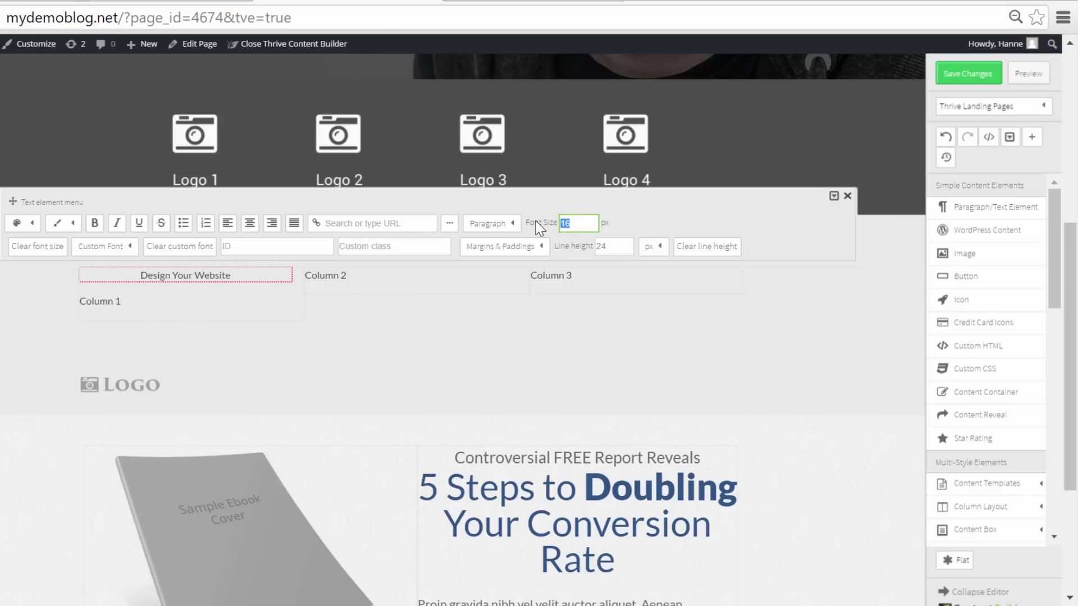
{"action": "key", "text": "Return"}
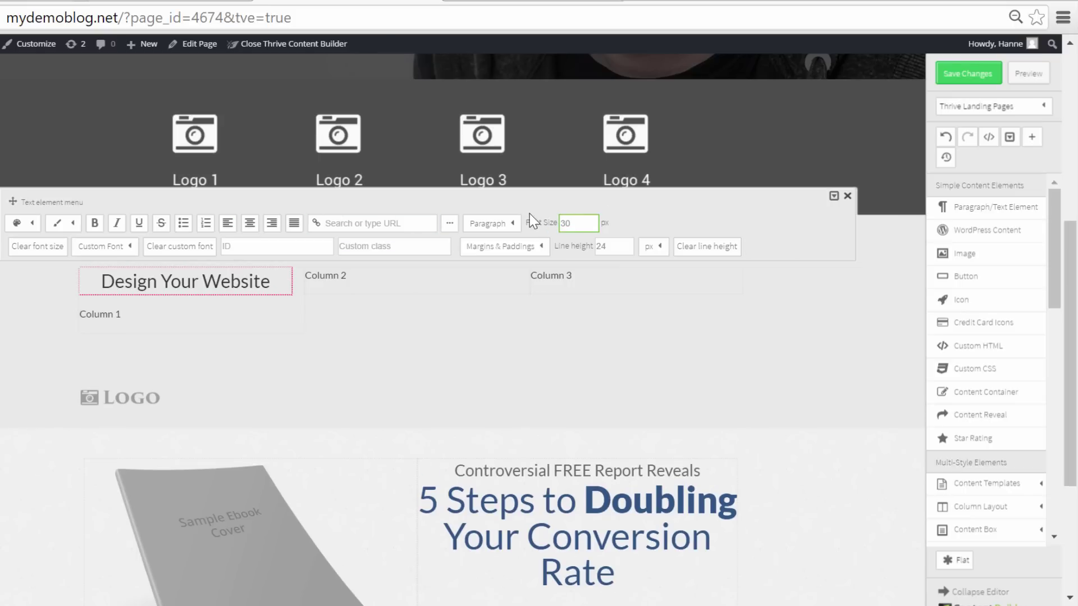
Set the text colour of "Design Your Website" to the saved dark grey, #4d4d4d
{"action": "left_click", "coordinate": [35, 225]}
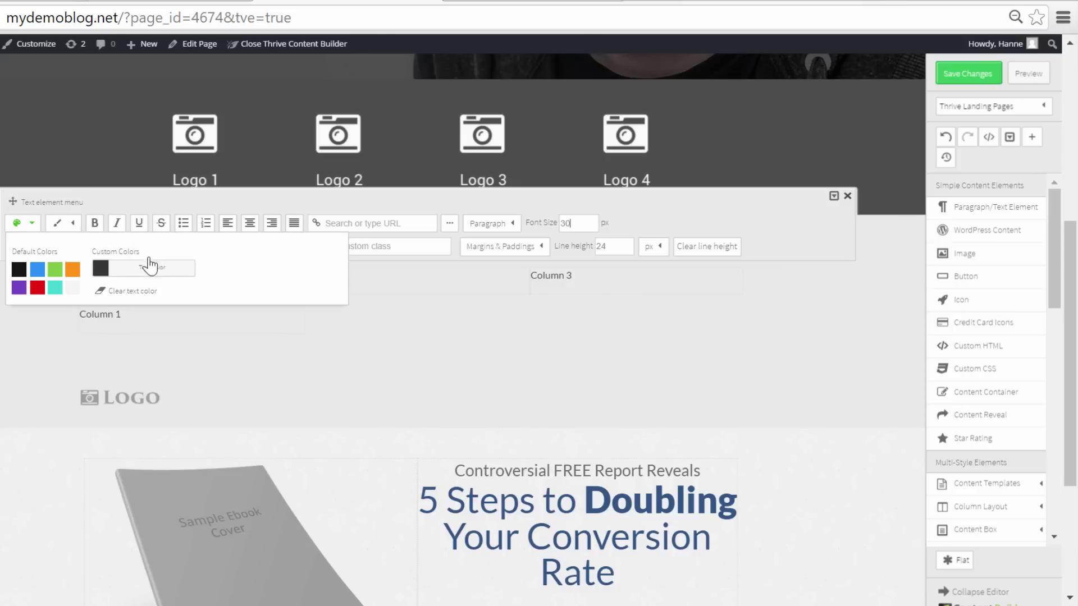
{"action": "left_click", "coordinate": [128, 273]}
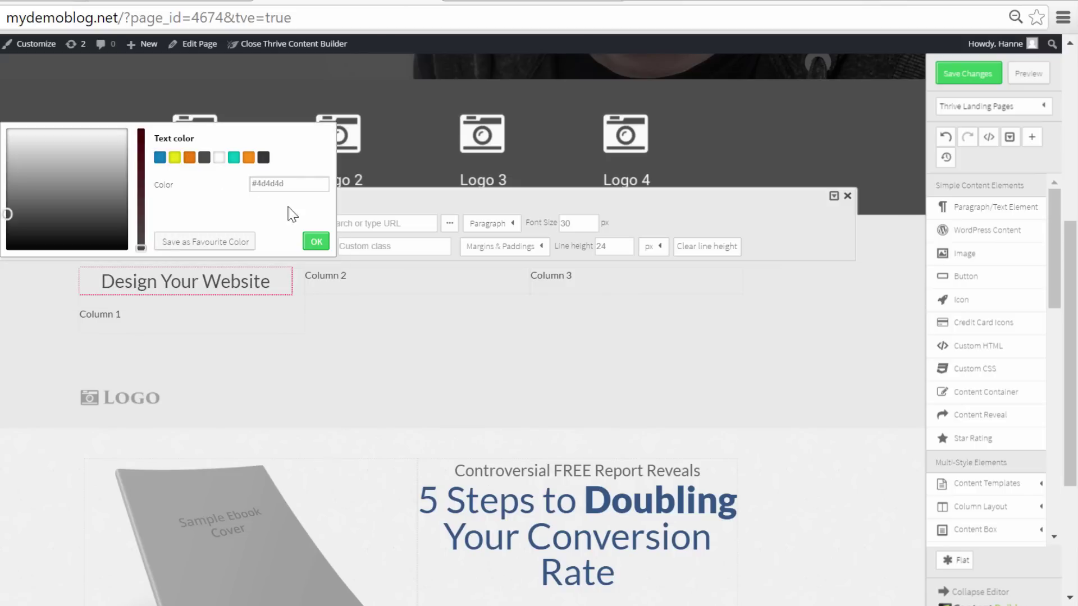
{"action": "left_click", "coordinate": [316, 241]}
{"action": "left_click", "coordinate": [241, 350]}
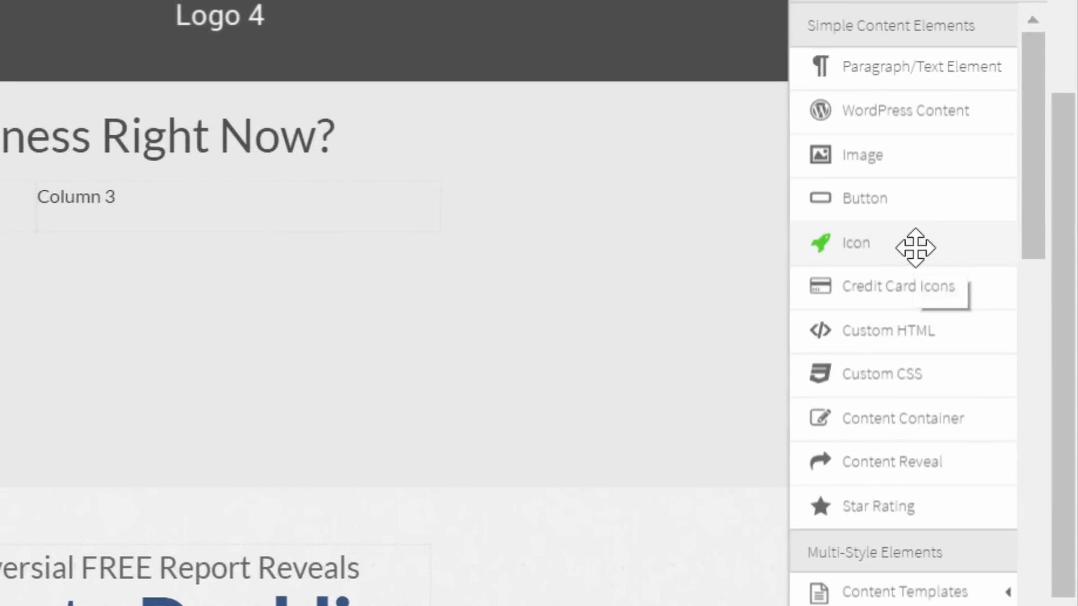
Insert an icon element below "Design Your Website" in the first column and choose the desktop monitor icon
{"action": "left_click_drag", "start_coordinate": [988, 299], "coordinate": [636, 290]}
{"action": "left_click_drag", "start_coordinate": [254, 247], "coordinate": [164, 298]}
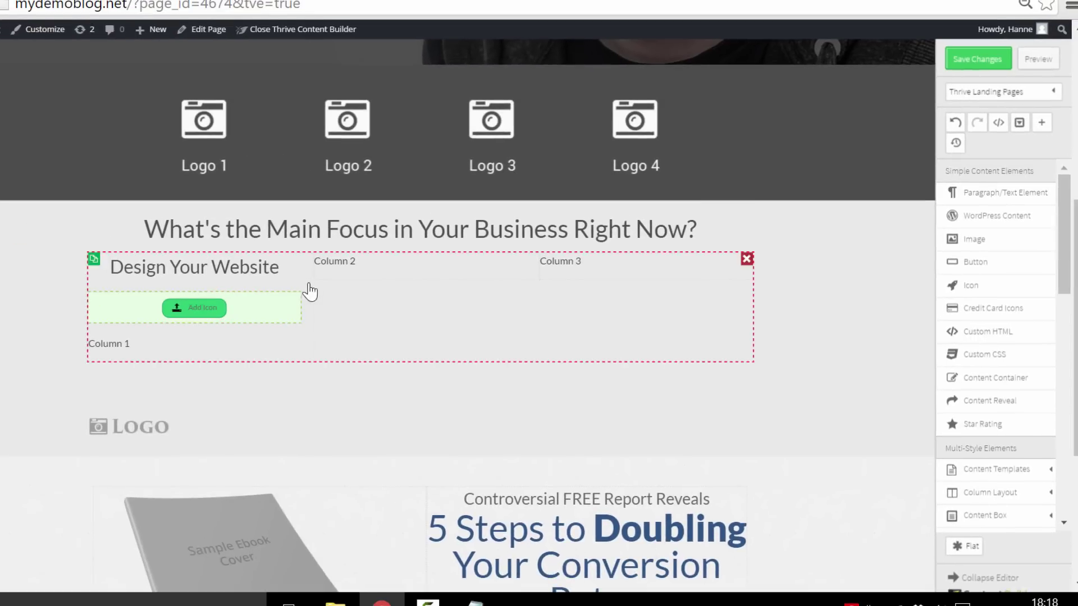
{"action": "left_click", "coordinate": [196, 309]}
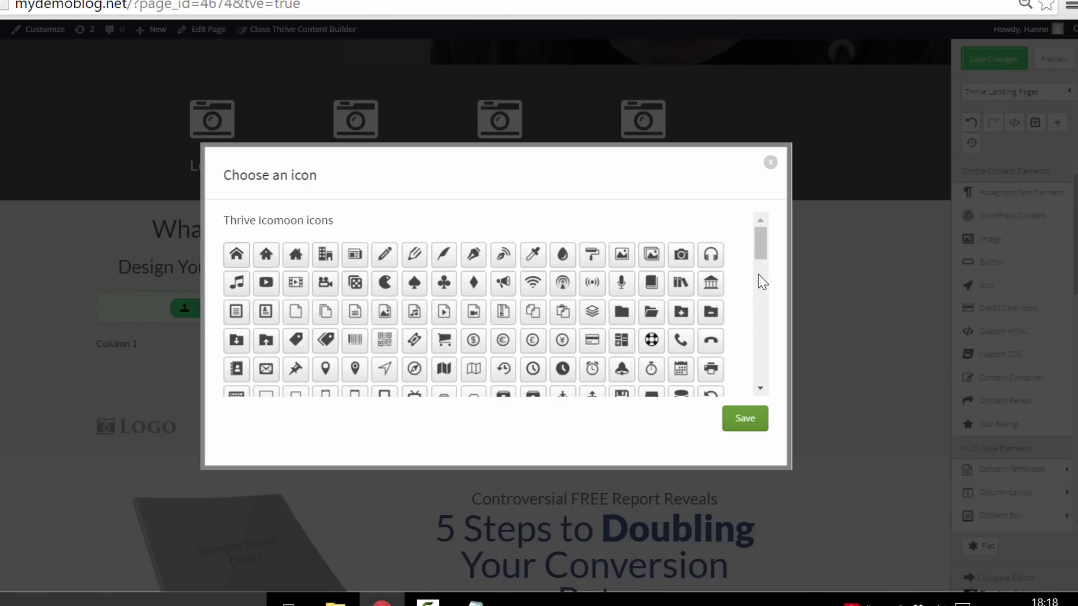
{"action": "scroll", "coordinate": [752, 282], "scroll_direction": "down", "scroll_amount": 2}
{"action": "left_click", "coordinate": [266, 310]}
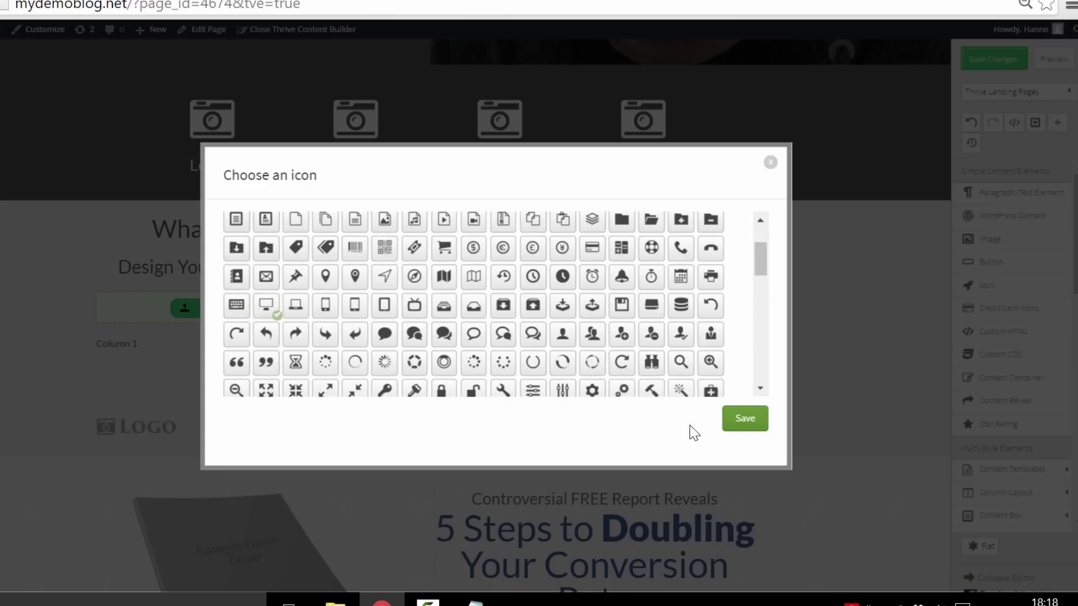
{"action": "left_click", "coordinate": [753, 421]}
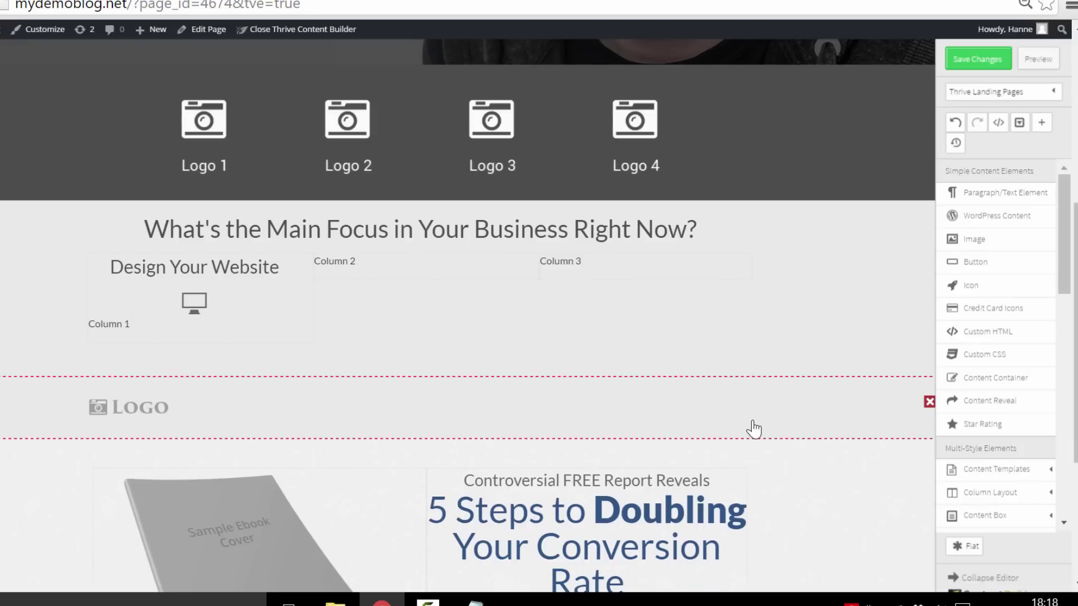
Set the first column's monitor icon to a size of 100 px and colour it the saved turquoise
{"action": "left_click", "coordinate": [194, 313]}
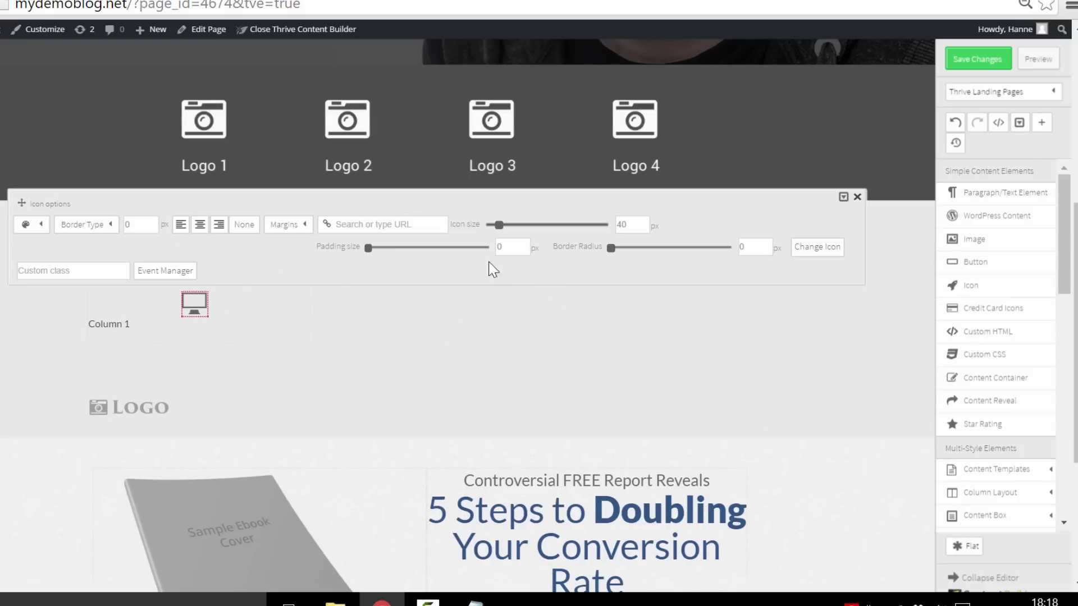
{"action": "double_click", "coordinate": [621, 223]}
{"action": "key", "text": "Return"}
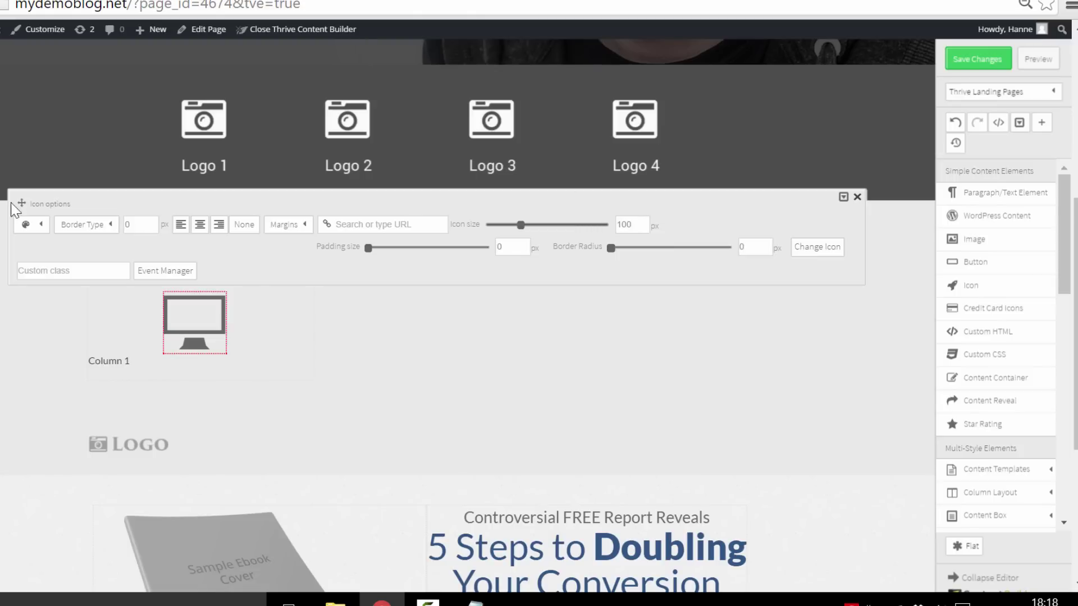
{"action": "left_click", "coordinate": [45, 227]}
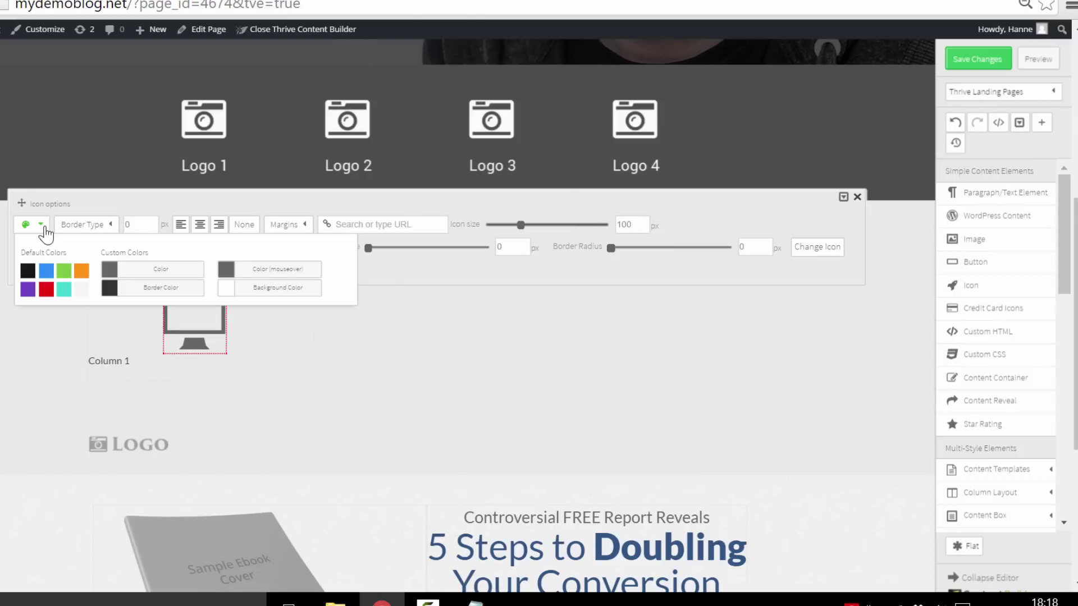
{"action": "left_click", "coordinate": [180, 274]}
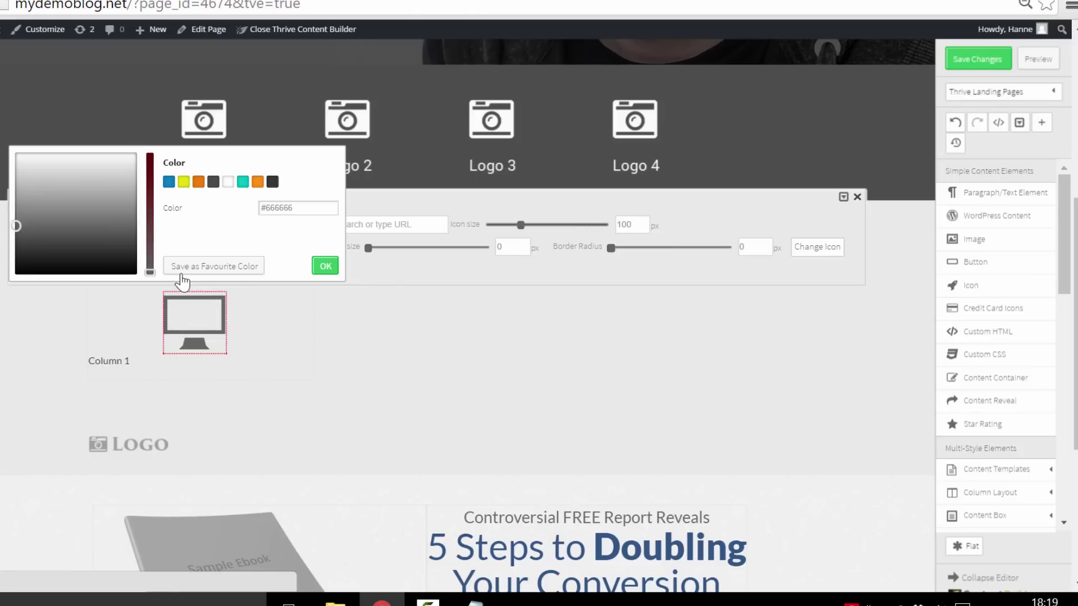
{"action": "left_click", "coordinate": [243, 182]}
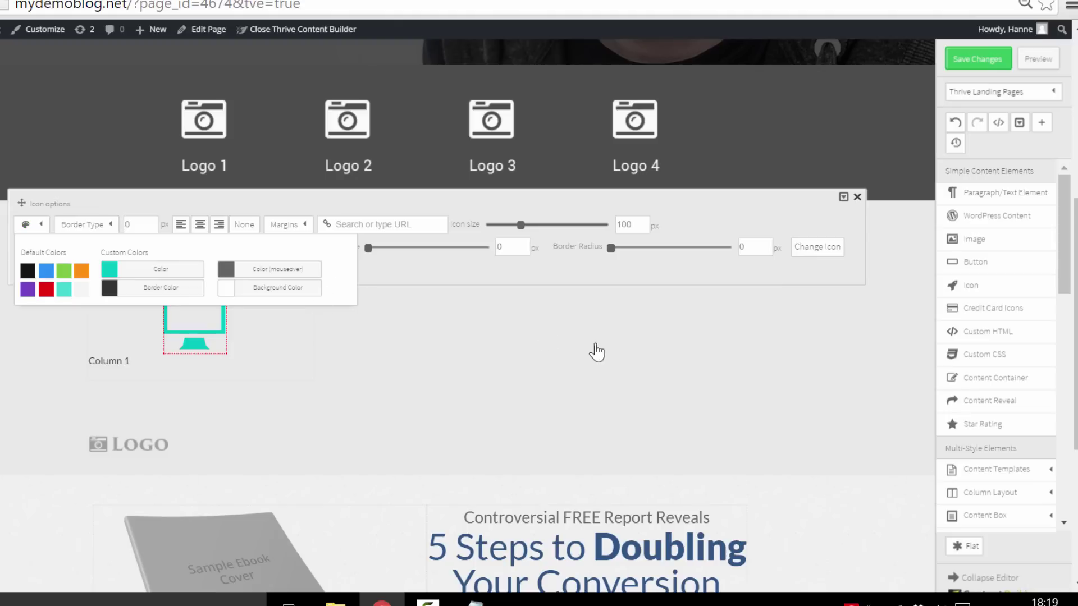
{"action": "left_click", "coordinate": [549, 357]}
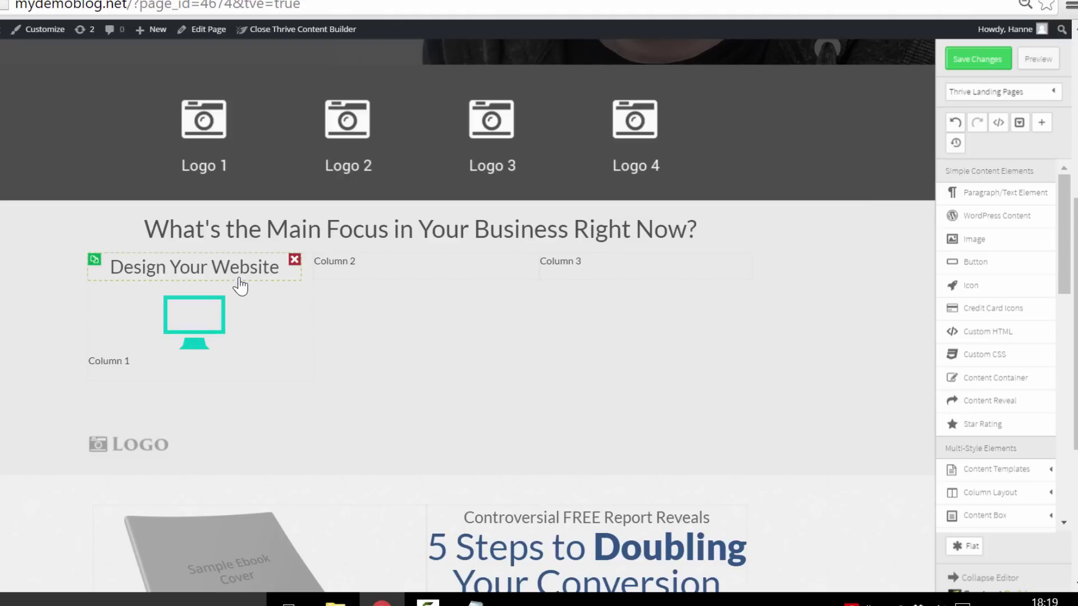
Add a text element below the monitor icon and paste "Discover how to quickly design professional looking websites. Download our 25 free design resources guide."
{"action": "left_click_drag", "start_coordinate": [214, 320], "coordinate": [174, 354]}
{"action": "left_click", "coordinate": [175, 368]}
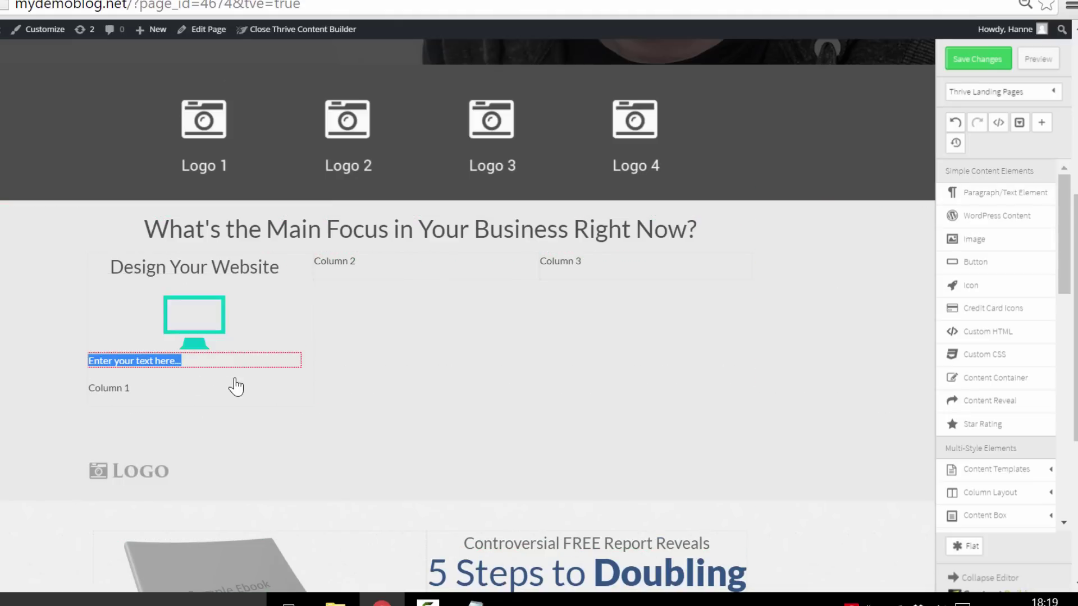
{"action": "key", "text": "ctrl+v"}
Set the pasted text's font size to 24 px and split "Download our 25 free design resources guide." into its own paragraph
{"action": "left_click_drag", "start_coordinate": [233, 385], "coordinate": [73, 360]}
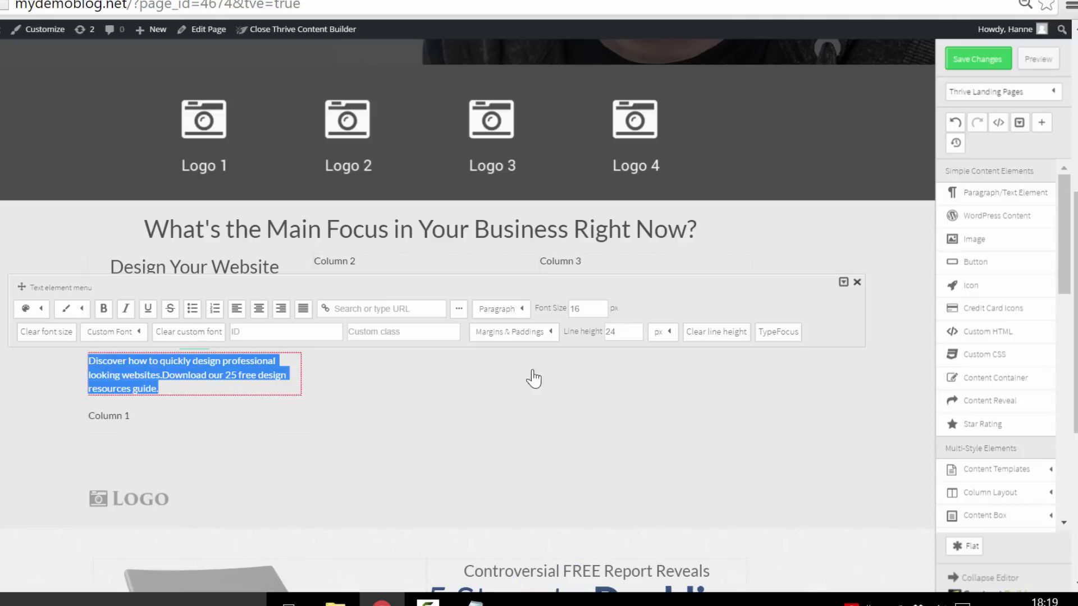
{"action": "left_click", "coordinate": [596, 308]}
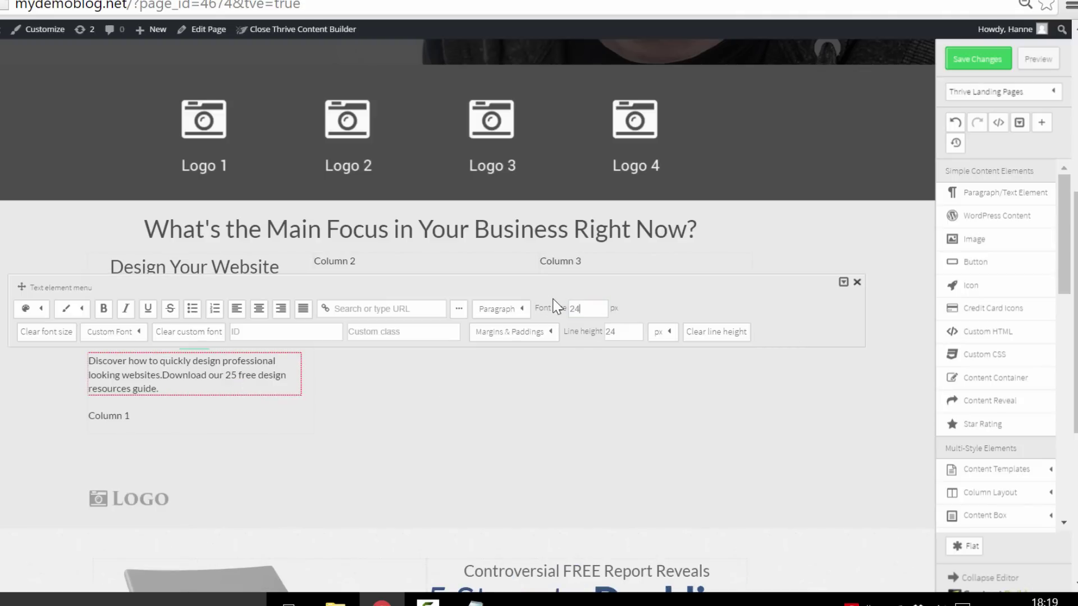
{"action": "key", "text": "Return"}
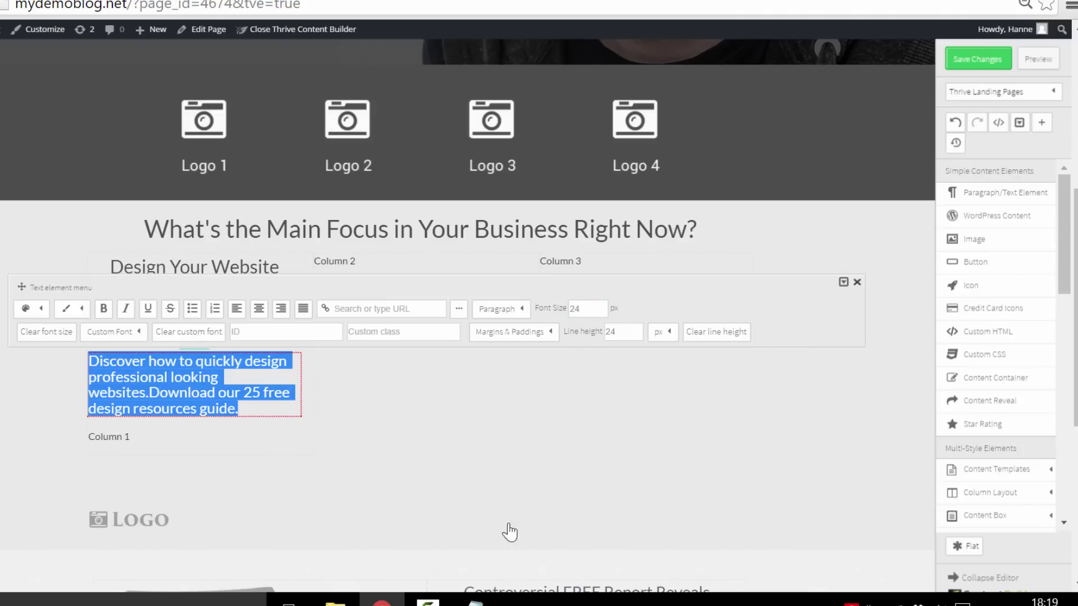
{"action": "key", "text": "ctrl+z"}
Colour the "Discover how to quickly design professional looking websites." paragraph the saved dark grey and centre it
{"action": "left_click_drag", "start_coordinate": [220, 375], "coordinate": [76, 364]}
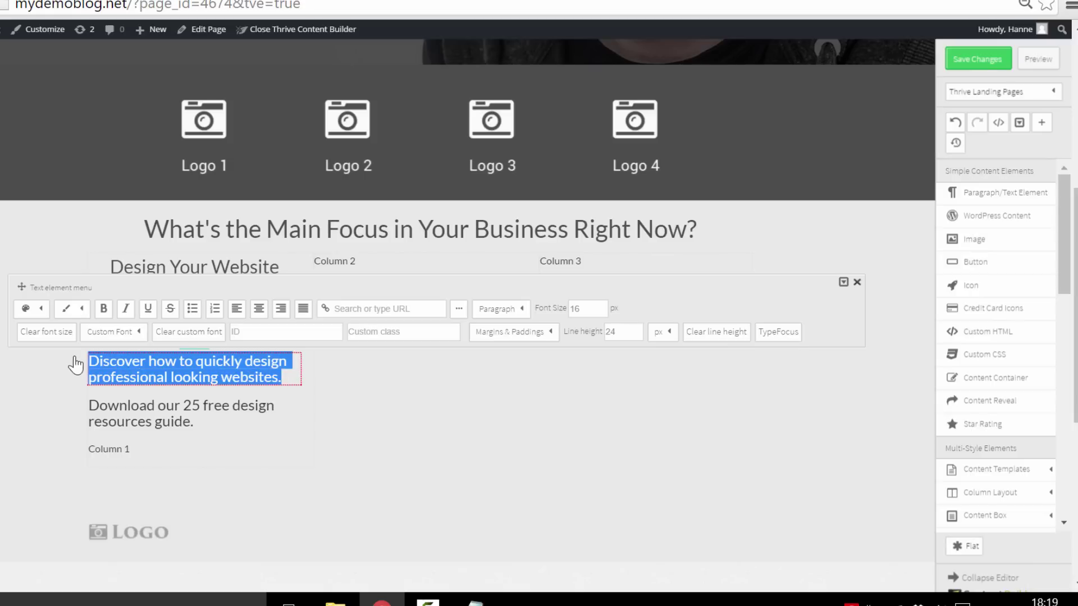
{"action": "left_click", "coordinate": [43, 311]}
{"action": "left_click", "coordinate": [174, 356]}
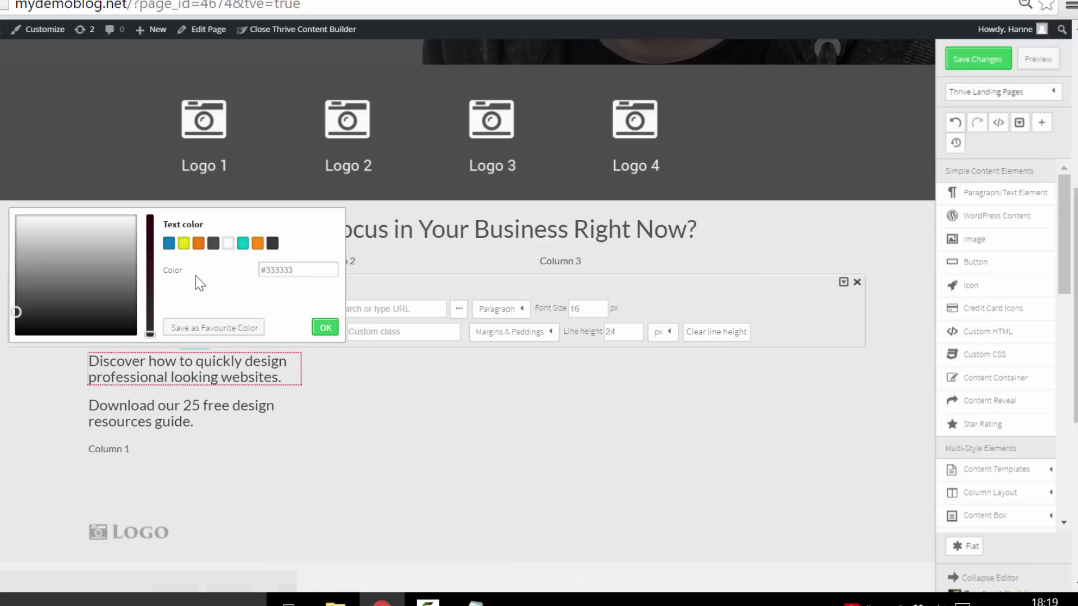
{"action": "left_click", "coordinate": [325, 330]}
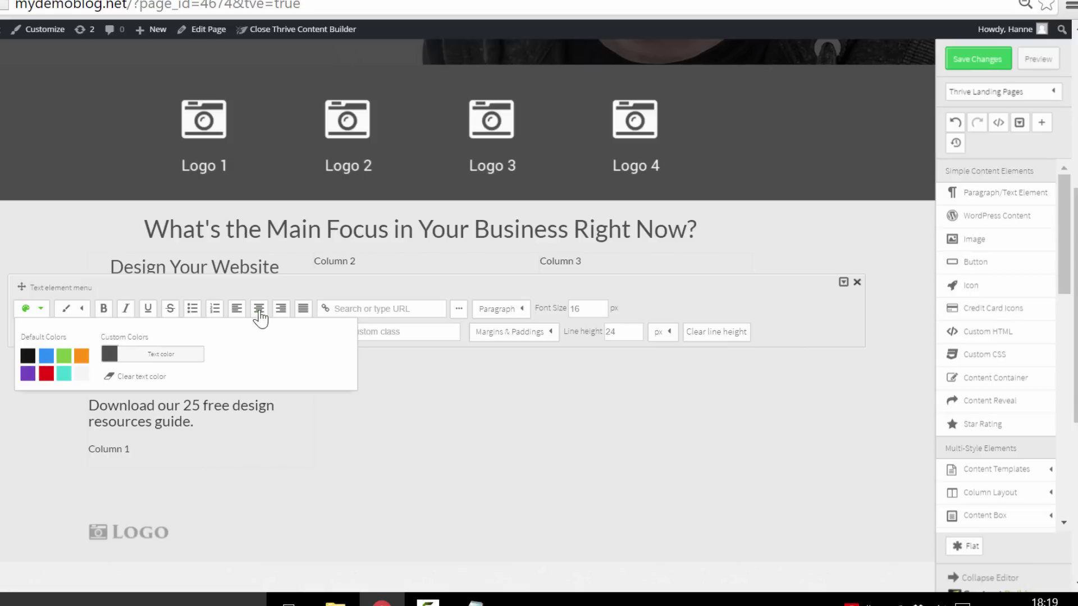
{"action": "left_click", "coordinate": [393, 441]}
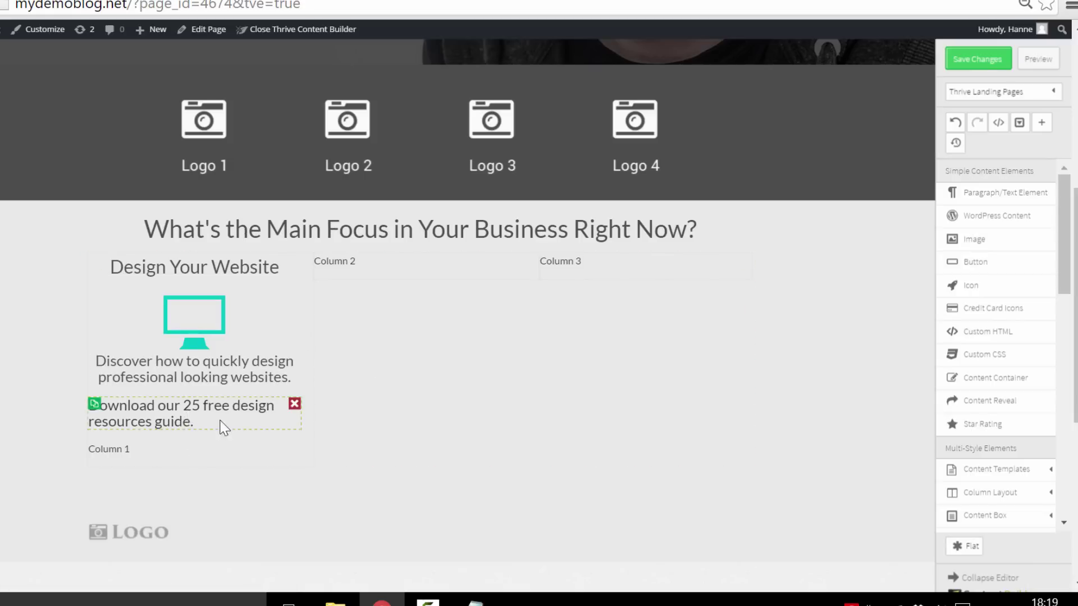
Colour the "Download our 25 free design resources guide." paragraph the saved dark grey and centre it
{"action": "left_click", "coordinate": [188, 416]}
{"action": "left_click_drag", "start_coordinate": [198, 421], "coordinate": [56, 404]}
{"action": "left_click", "coordinate": [41, 352]}
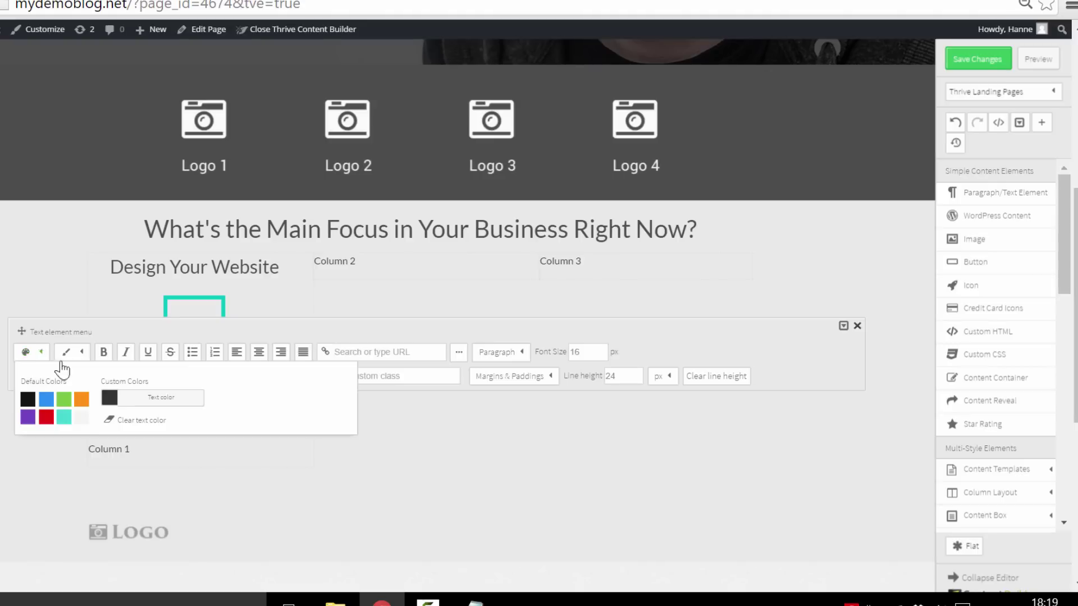
{"action": "left_click", "coordinate": [169, 397]}
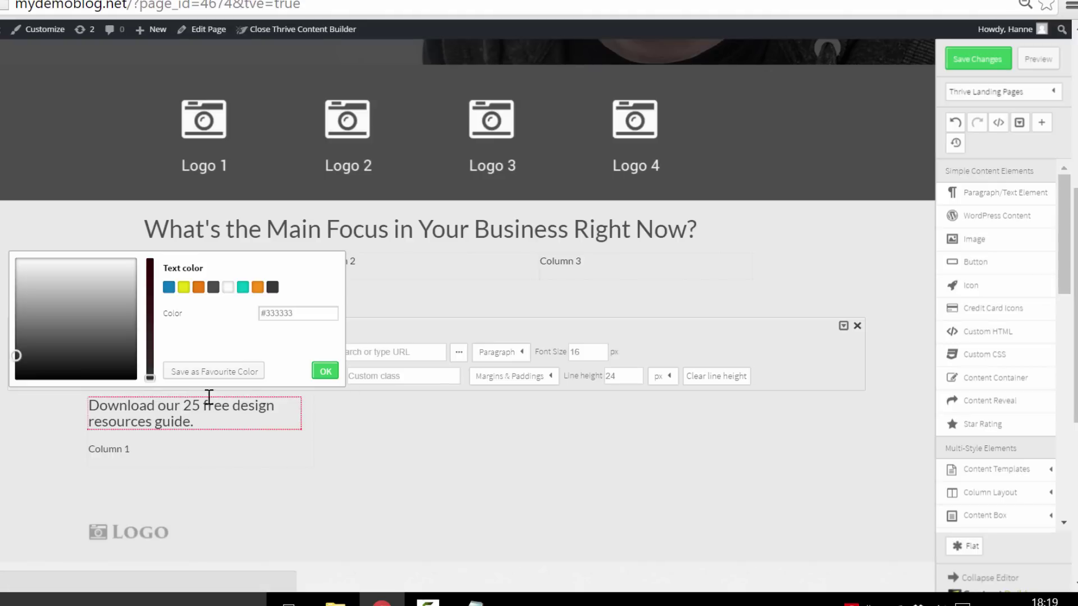
{"action": "left_click", "coordinate": [214, 288]}
{"action": "left_click", "coordinate": [325, 373]}
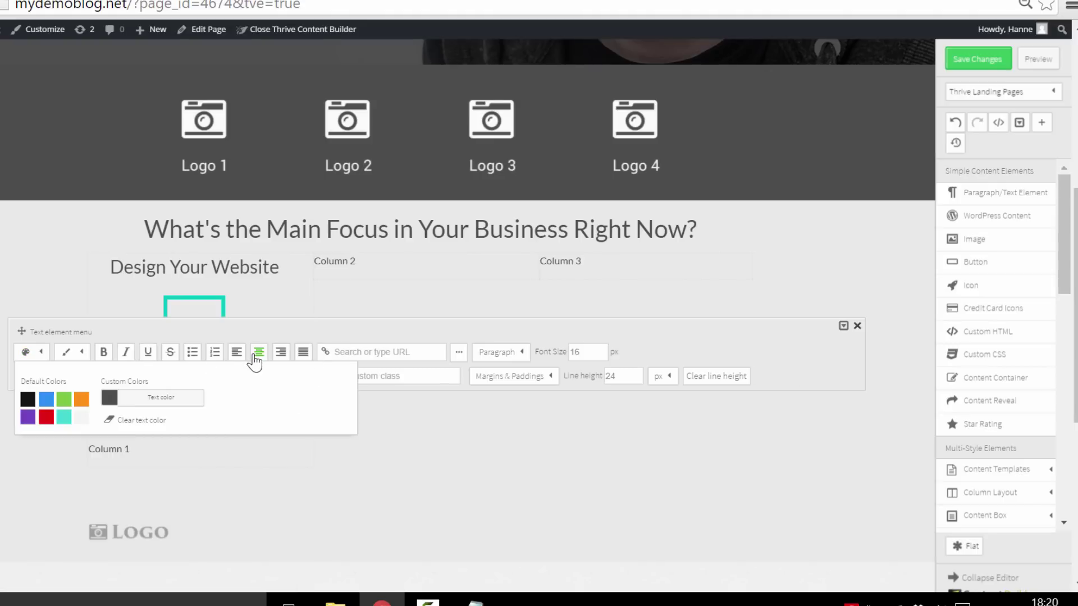
{"action": "left_click", "coordinate": [313, 507]}
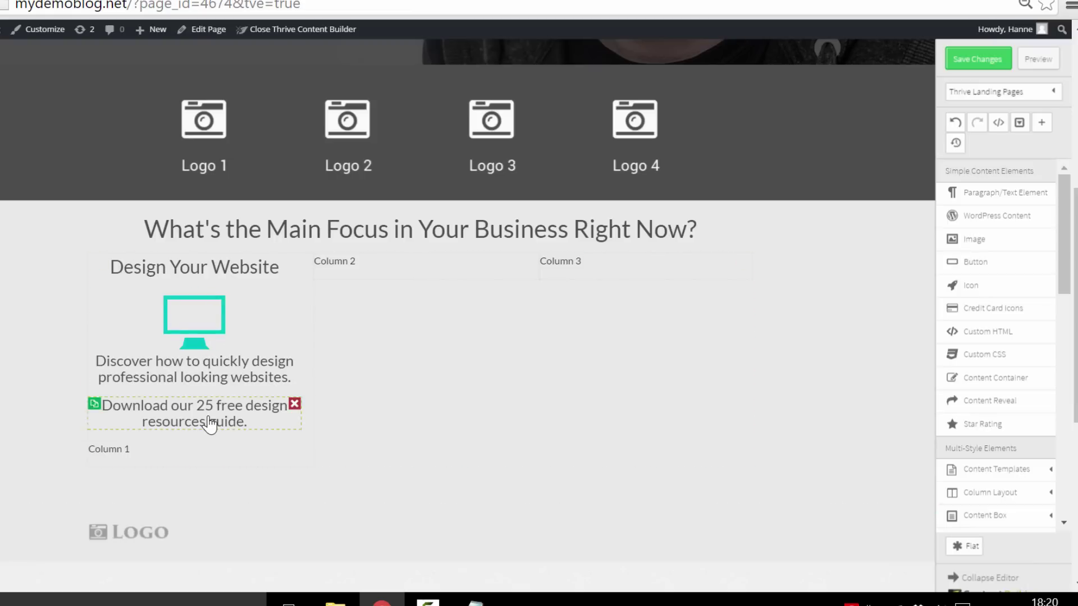
Make the words "25 free design resources guide" bold in the first column's second paragraph
{"action": "left_click", "coordinate": [215, 416]}
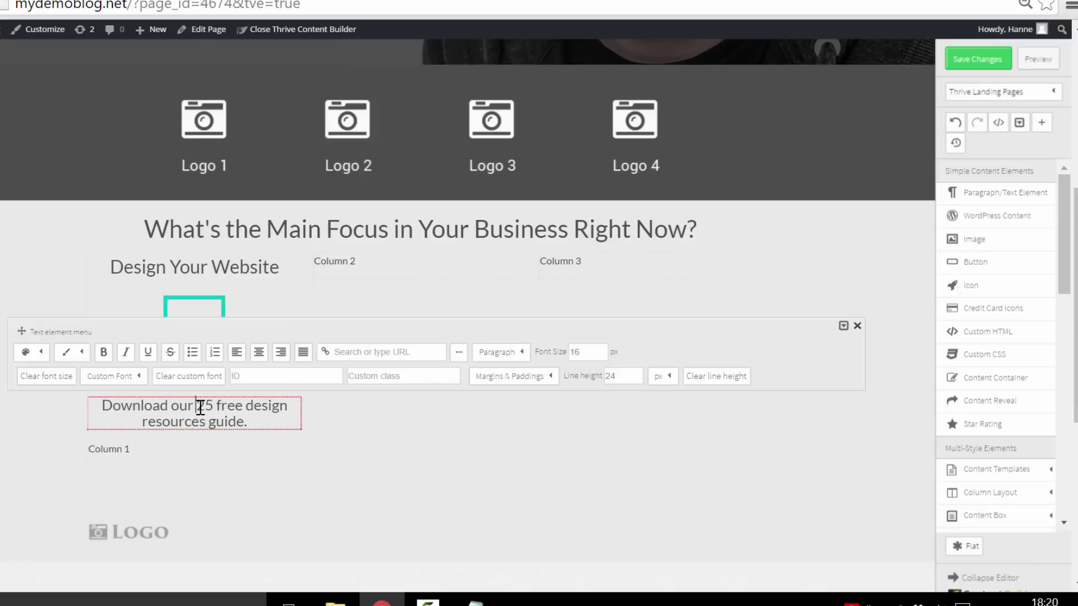
{"action": "left_click_drag", "start_coordinate": [199, 407], "coordinate": [247, 421]}
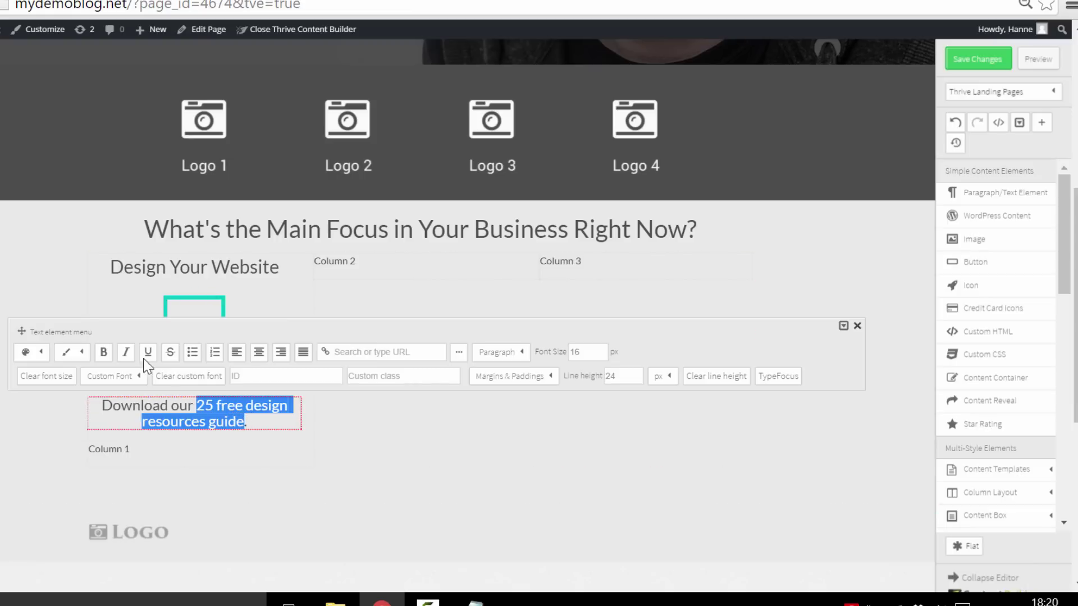
{"action": "left_click", "coordinate": [103, 352]}
{"action": "left_click", "coordinate": [301, 505]}
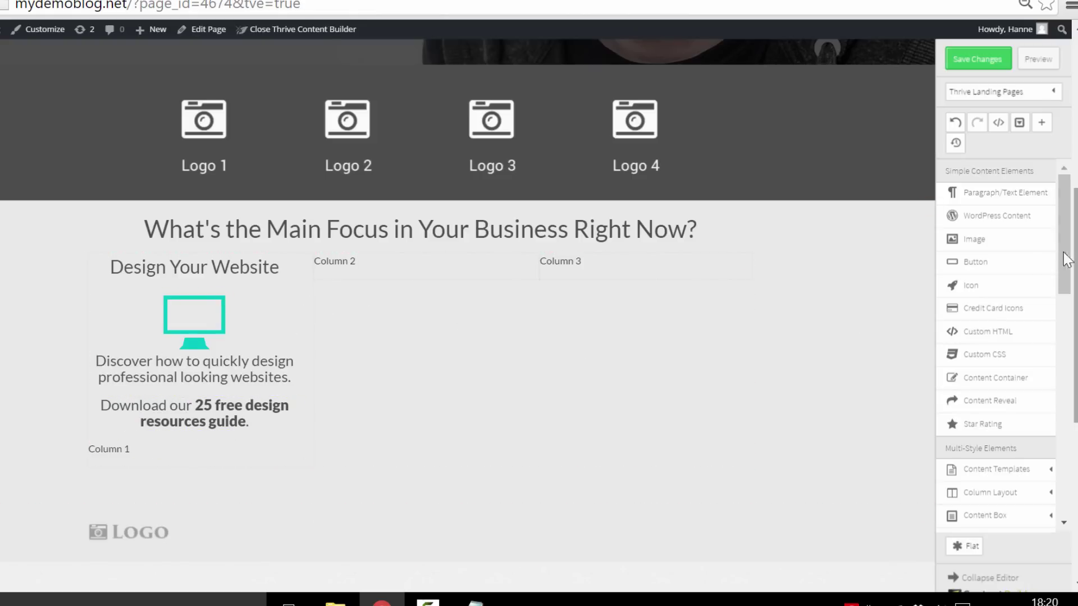
Insert a centred button below the first column's text, using Style 1 and the Normal size
{"action": "left_click_drag", "start_coordinate": [998, 262], "coordinate": [196, 453]}
{"action": "left_click", "coordinate": [219, 481]}
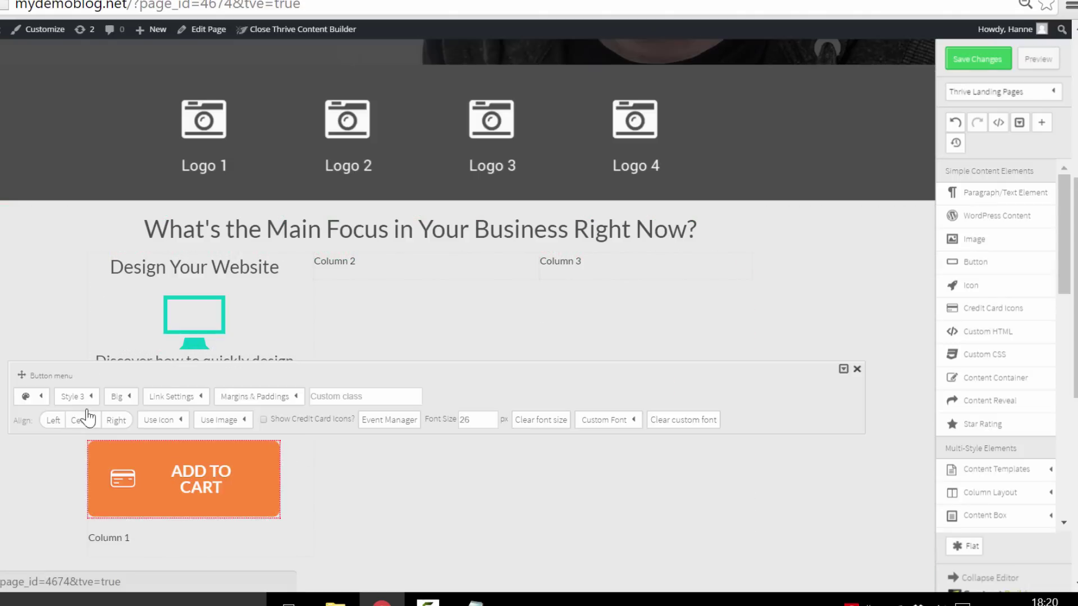
{"action": "left_click", "coordinate": [91, 405]}
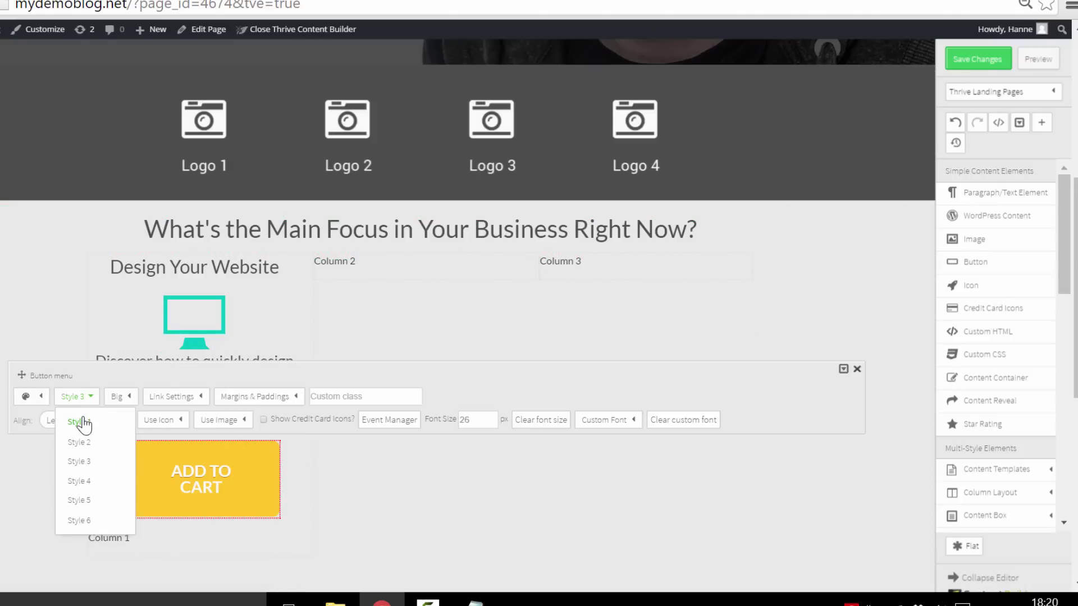
{"action": "left_click", "coordinate": [83, 422]}
{"action": "left_click", "coordinate": [124, 397]}
{"action": "left_click", "coordinate": [127, 442]}
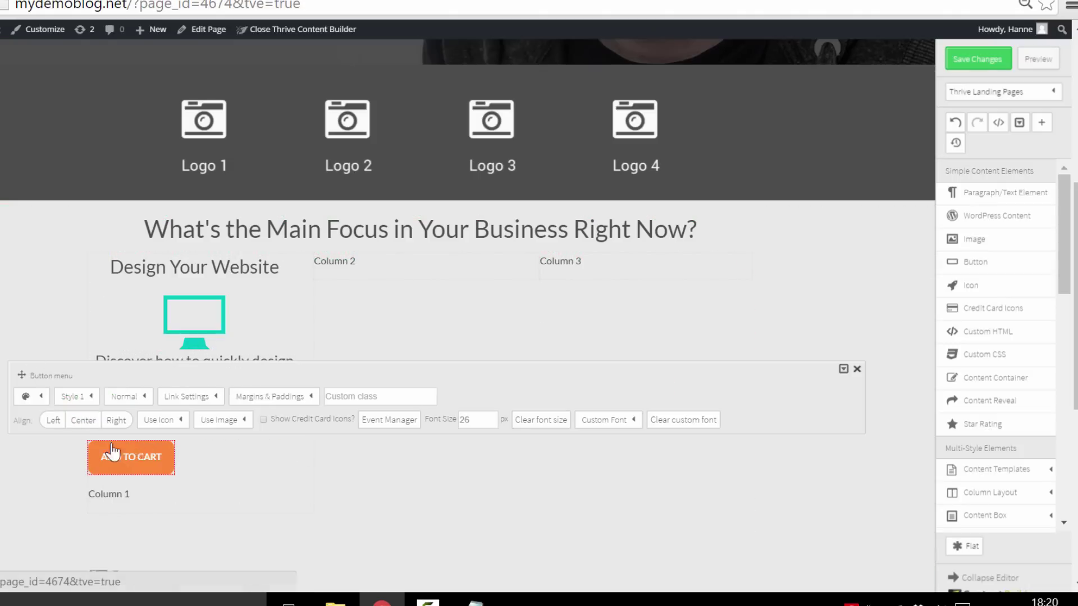
{"action": "left_click", "coordinate": [83, 420]}
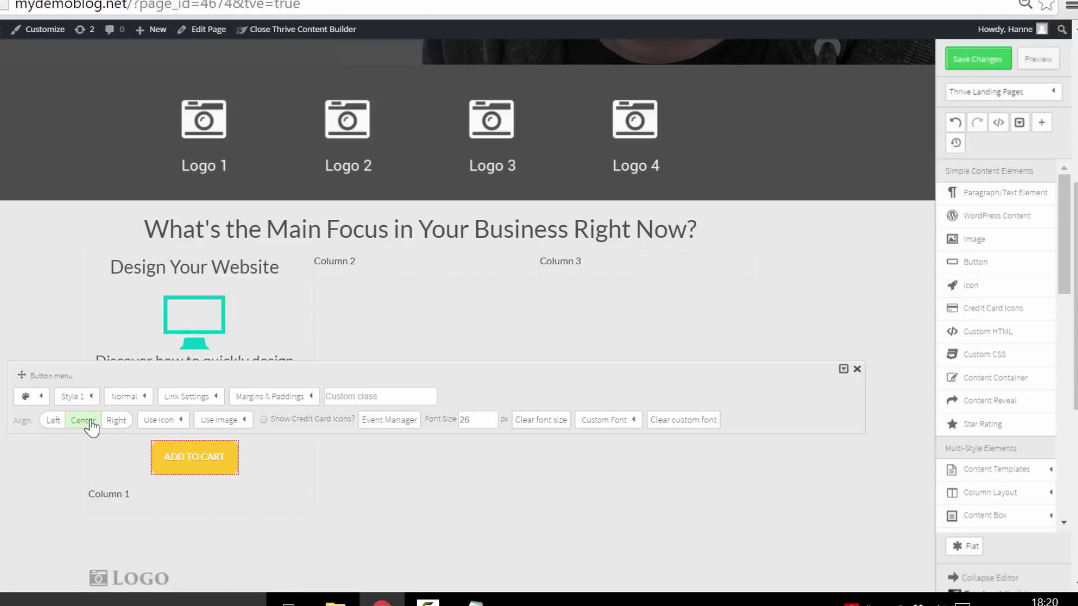
Set the button's background colour to the saved orange, rgba(255,146,18,1)
{"action": "left_click", "coordinate": [37, 402]}
{"action": "left_click", "coordinate": [168, 446]}
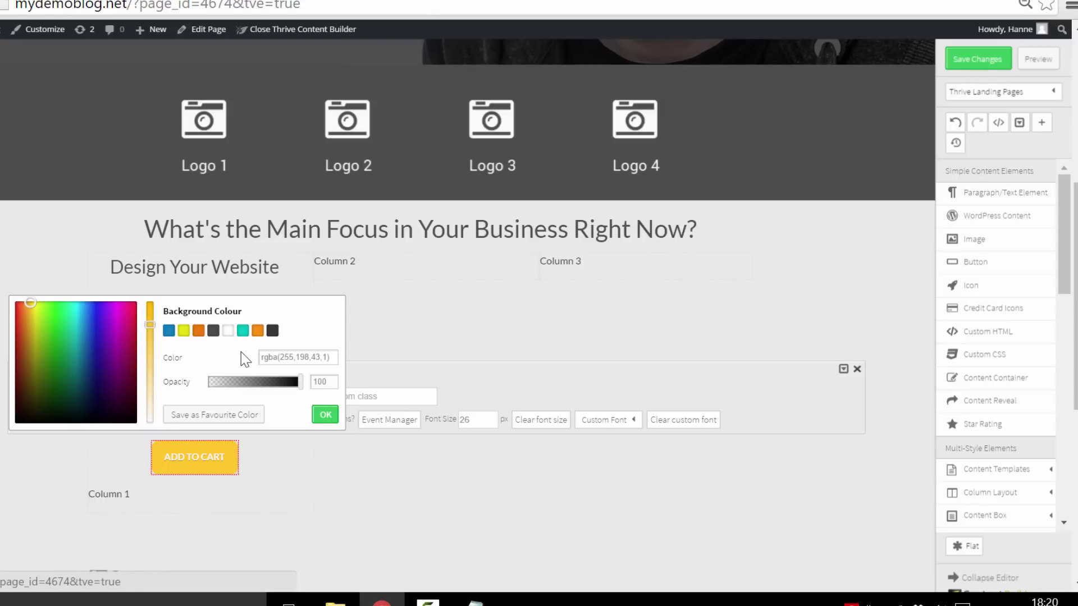
{"action": "left_click", "coordinate": [258, 330]}
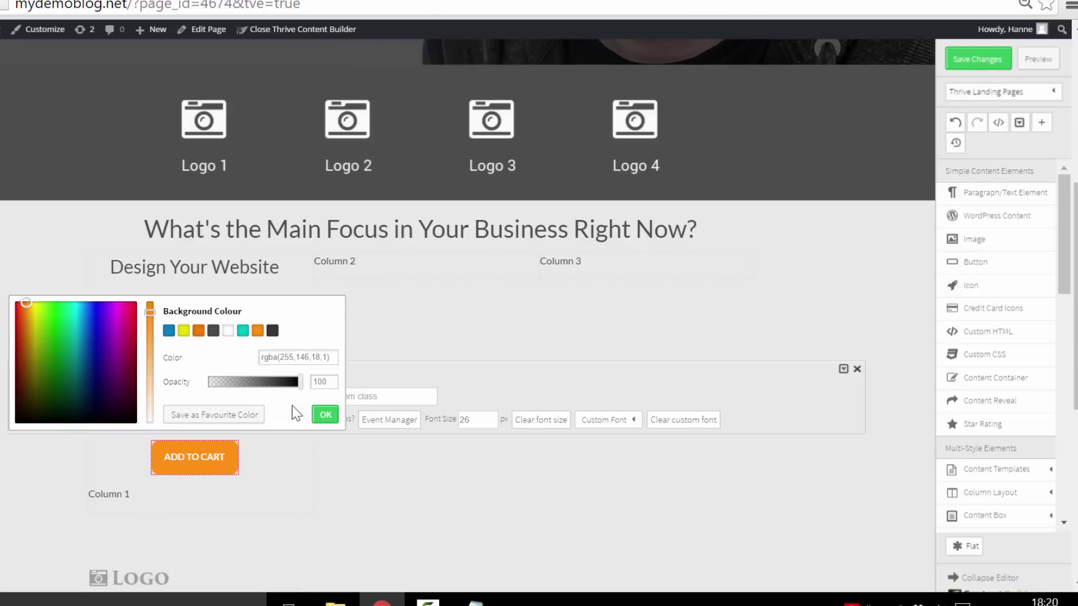
{"action": "left_click", "coordinate": [325, 416]}
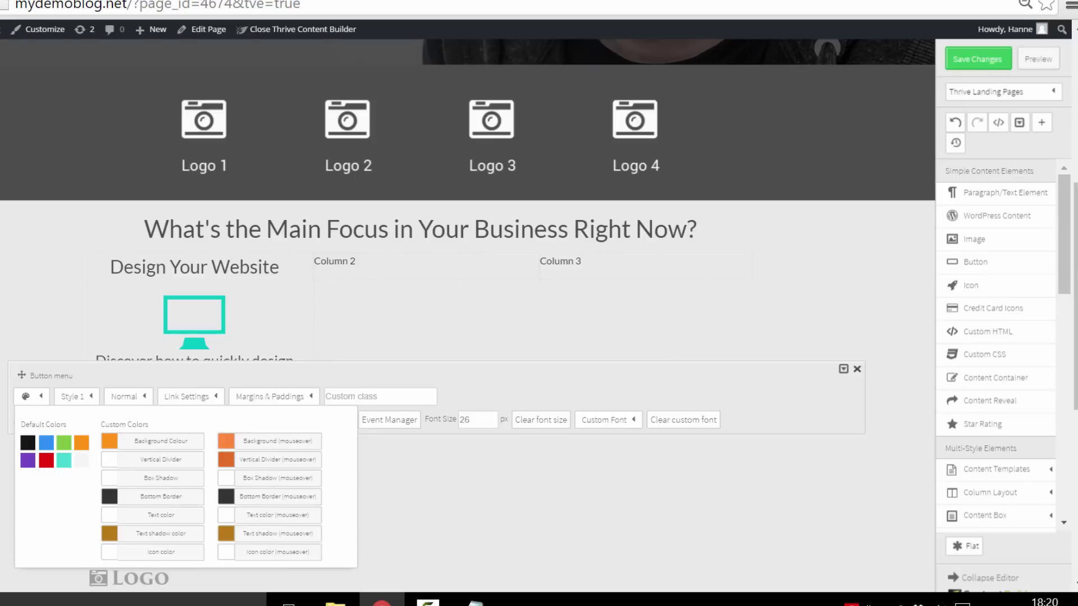
{"action": "left_click", "coordinate": [5, 431]}
Change the orange button's text to "Get the Guide"
{"action": "left_click", "coordinate": [194, 457]}
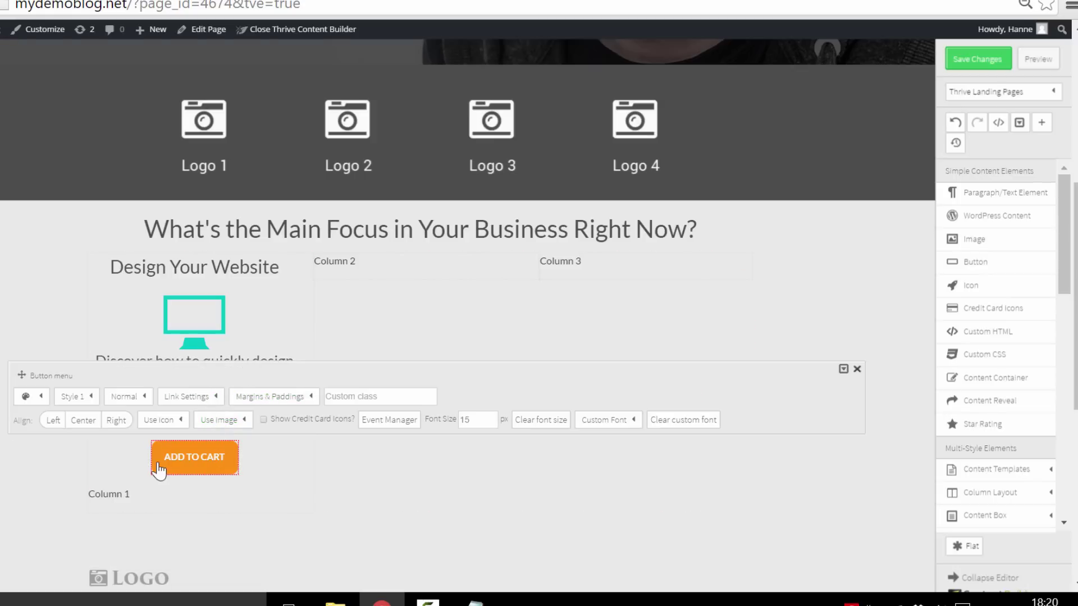
{"action": "left_click", "coordinate": [216, 399]}
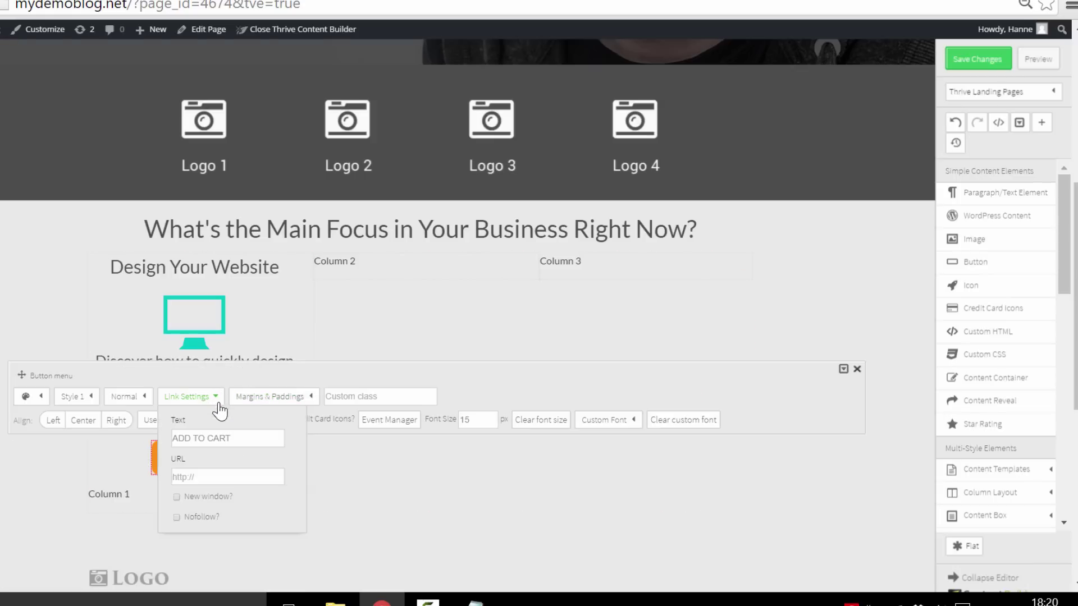
{"action": "left_click_drag", "start_coordinate": [241, 438], "coordinate": [171, 438]}
{"action": "type", "text": "Get the Guide"}
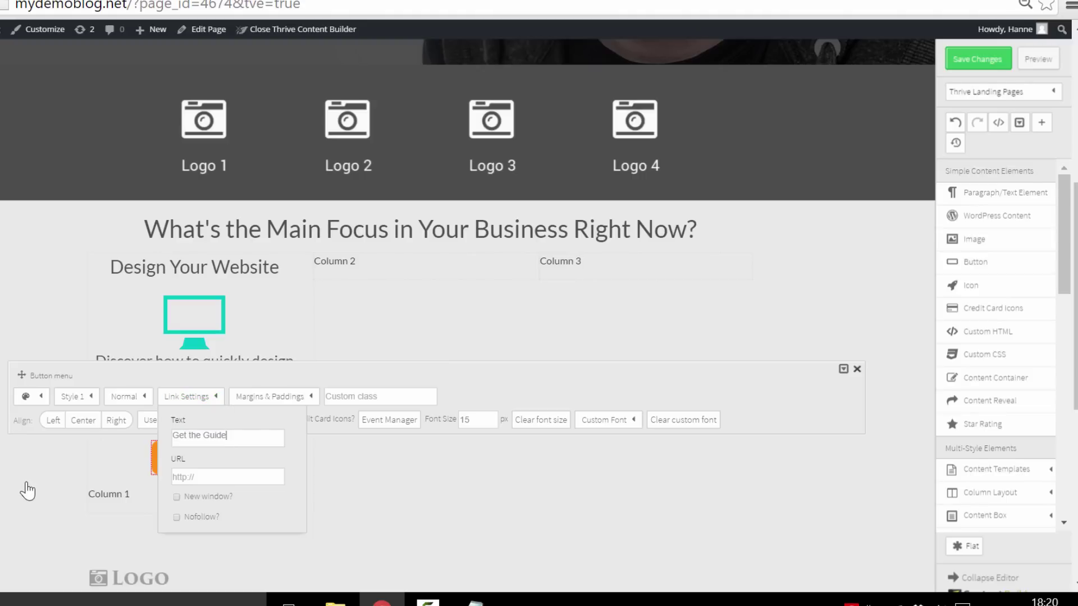
{"action": "left_click", "coordinate": [175, 480]}
{"action": "left_click", "coordinate": [388, 528]}
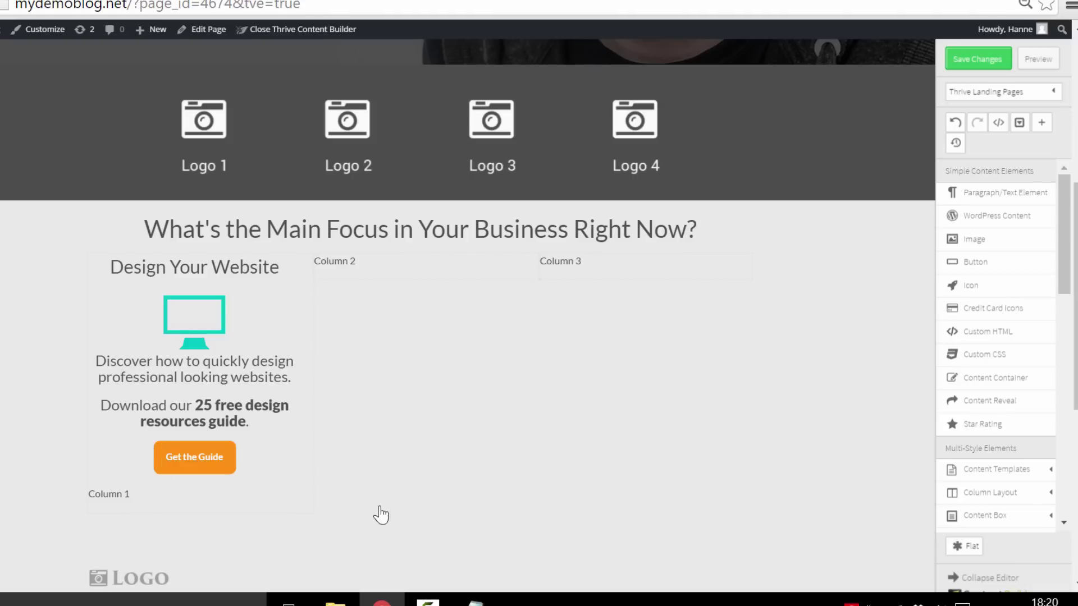
Add a click event to the "Get the Guide" button that opens a Thrive Lightbox, generating a new landing page lightbox for it
{"action": "left_click", "coordinate": [196, 478]}
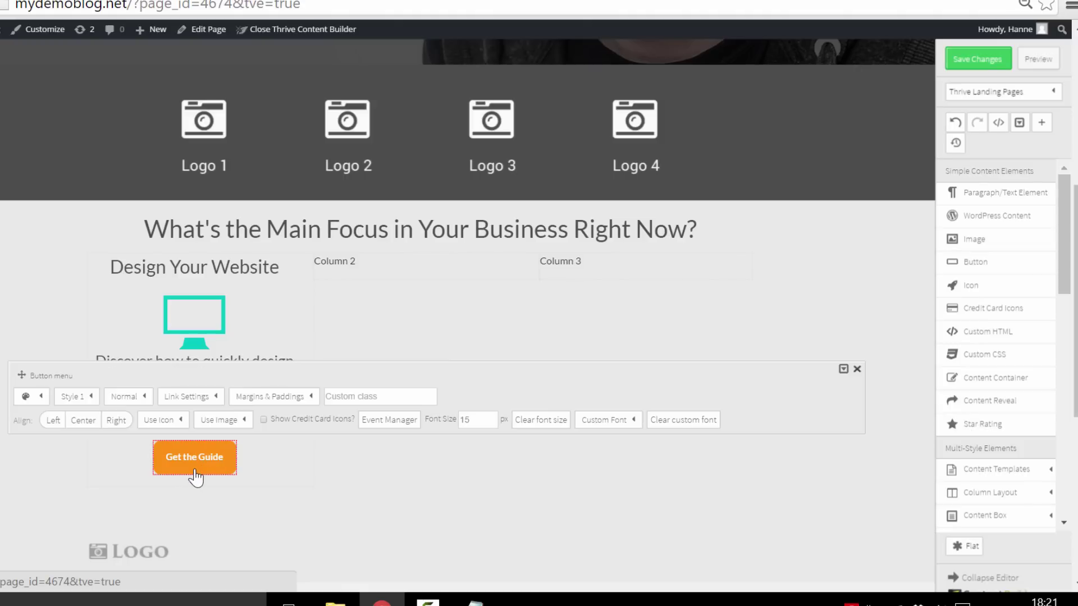
{"action": "left_click", "coordinate": [405, 419]}
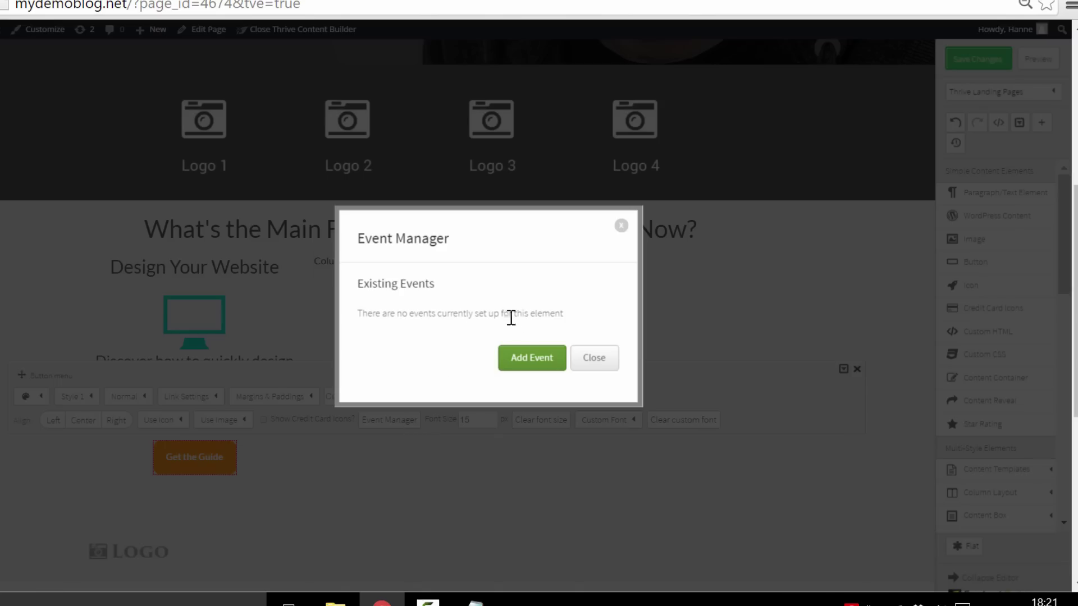
{"action": "left_click", "coordinate": [525, 359]}
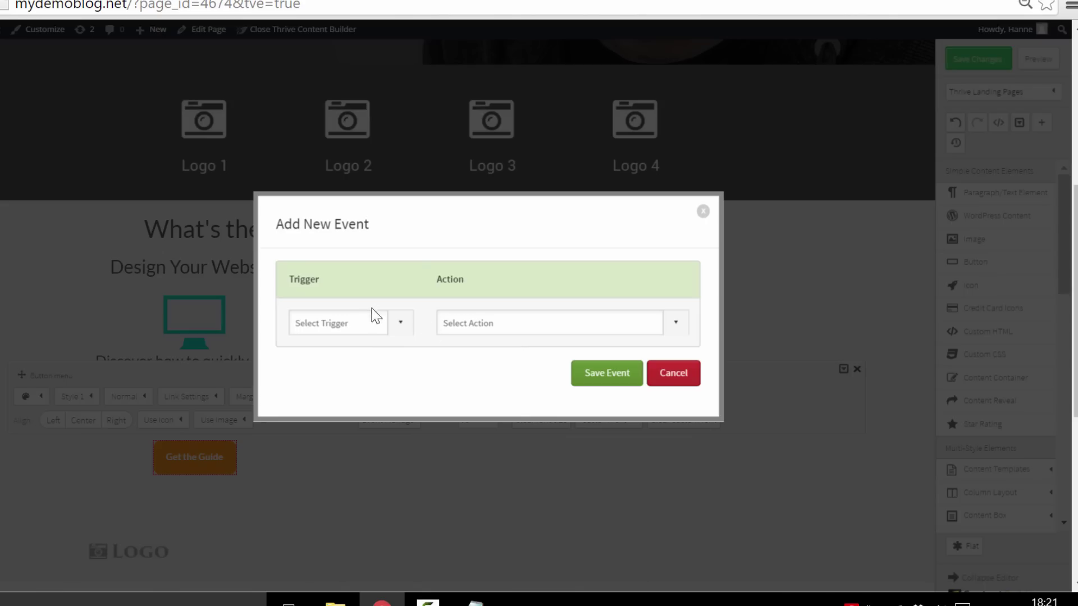
{"action": "left_click", "coordinate": [375, 339]}
{"action": "left_click", "coordinate": [352, 356]}
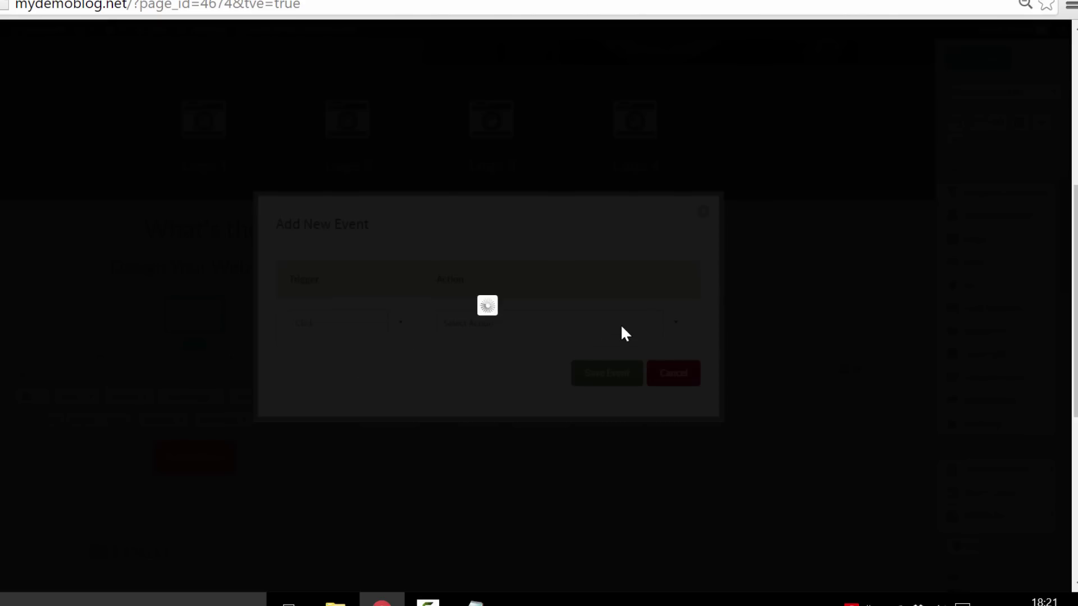
{"action": "left_click", "coordinate": [626, 333]}
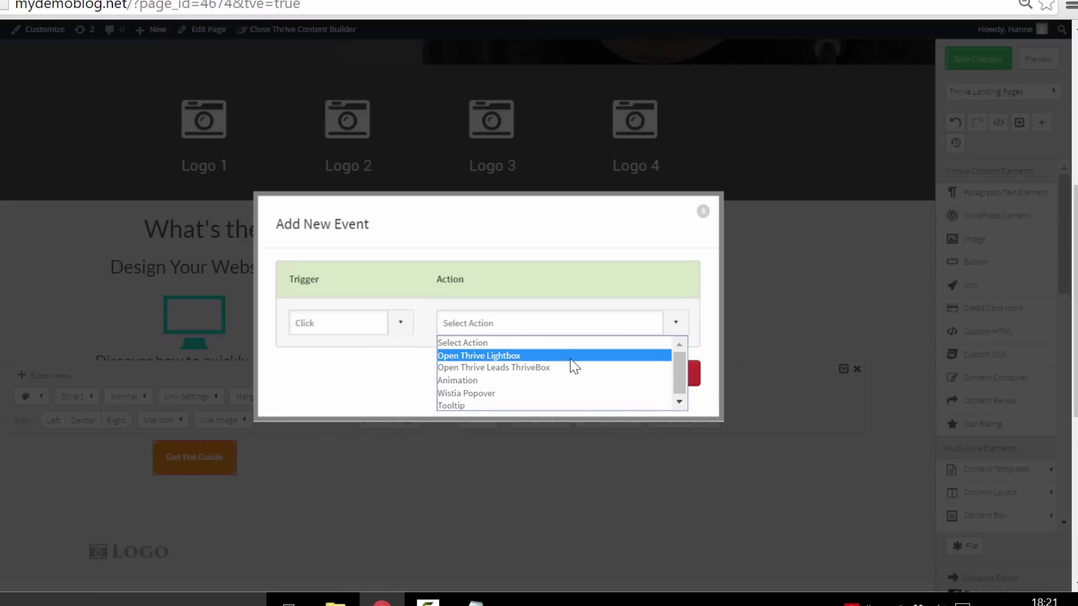
{"action": "left_click", "coordinate": [570, 359]}
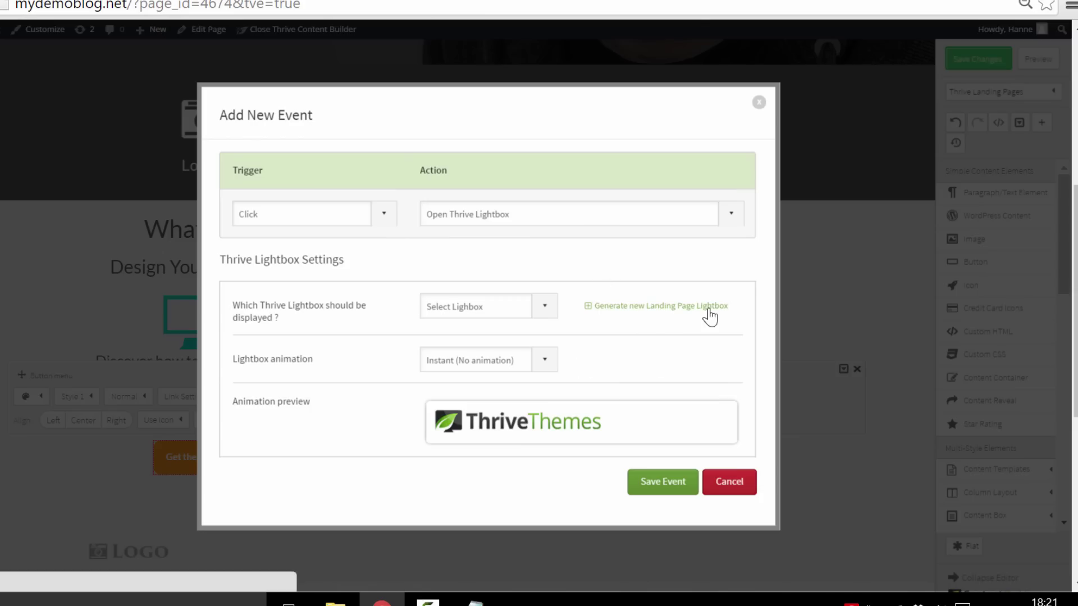
{"action": "left_click", "coordinate": [673, 306]}
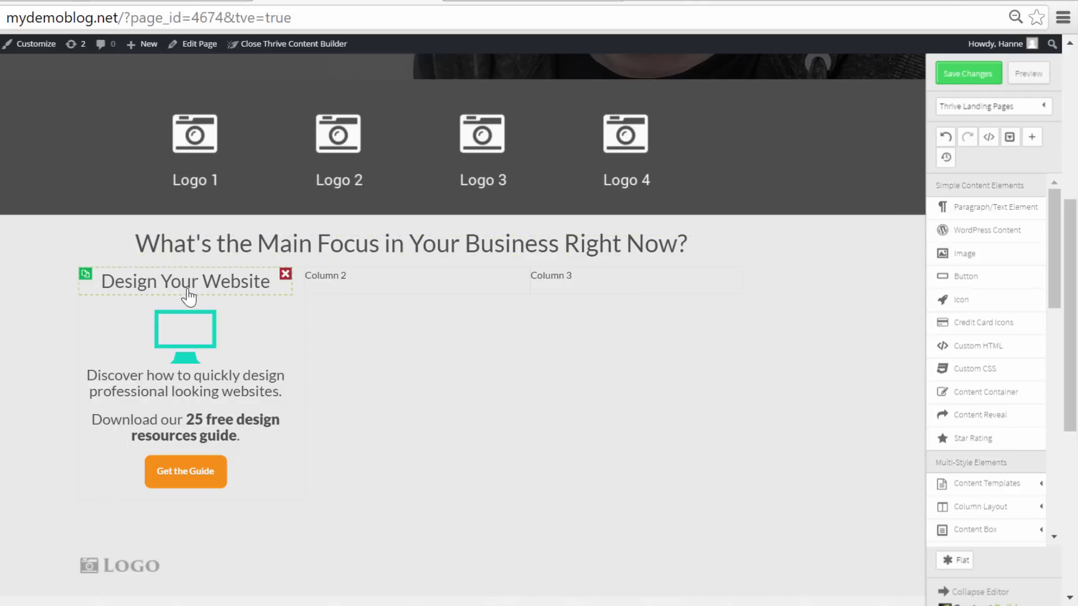
Increase the space above the "Design Your Website" heading and set the monitor icon's bottom margin to 20 px
{"action": "left_click", "coordinate": [231, 275]}
{"action": "left_click", "coordinate": [180, 345]}
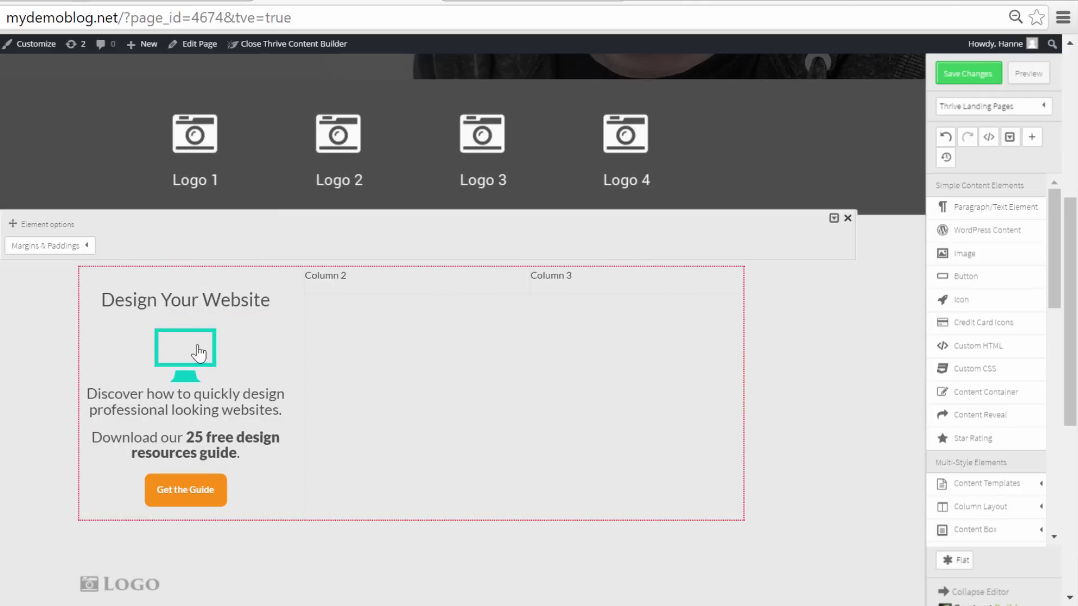
{"action": "left_click", "coordinate": [278, 257]}
{"action": "left_click", "coordinate": [273, 301]}
{"action": "key", "text": "Tab"}
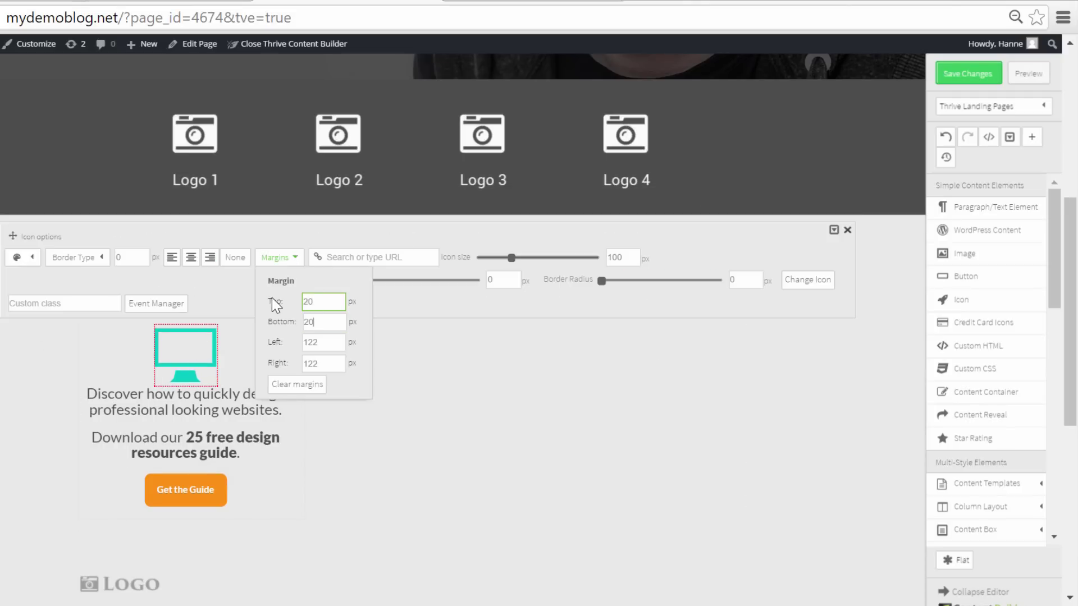
{"action": "type", "text": "20"}
Set the "Get the Guide" button's font size to 20 px
{"action": "left_click", "coordinate": [208, 420]}
{"action": "left_click", "coordinate": [180, 500]}
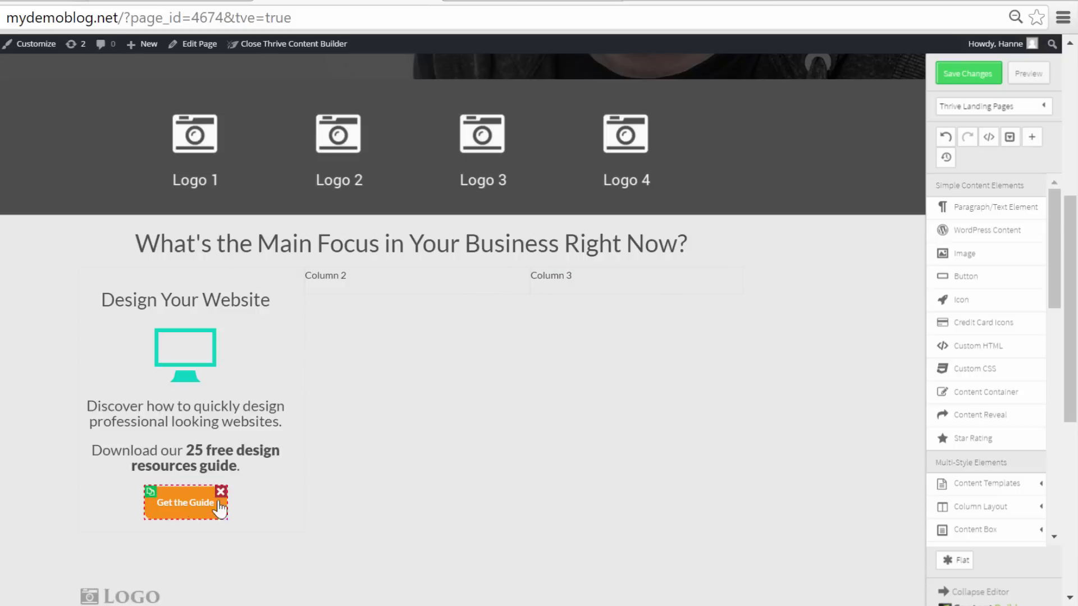
{"action": "left_click", "coordinate": [435, 462]}
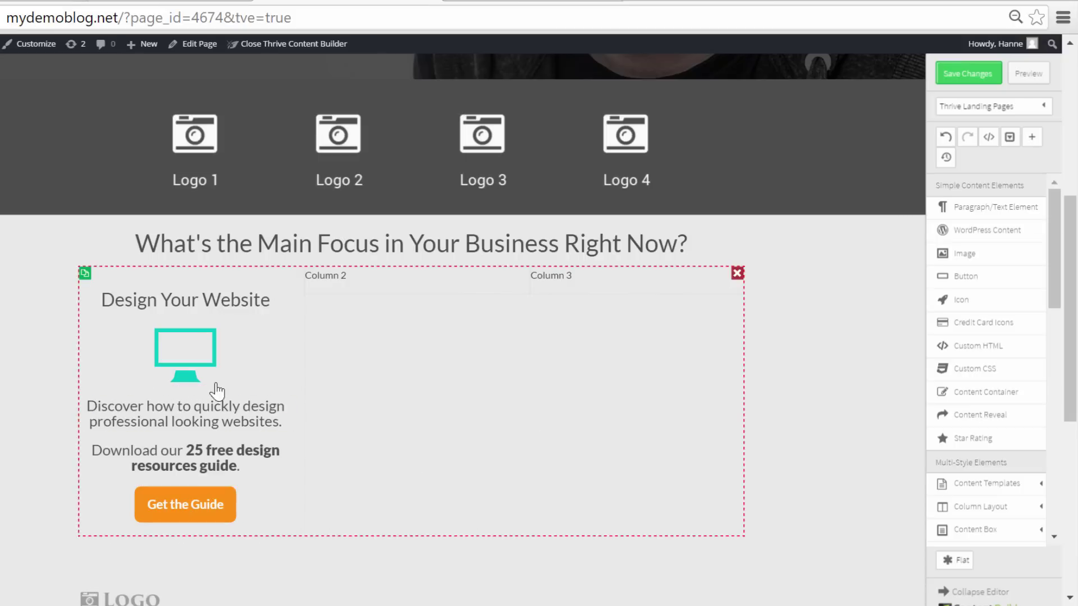
Copy the first column's heading, icon and both paragraphs into the second column and change the copied heading to "Build Your List"
{"action": "left_click", "coordinate": [85, 292]}
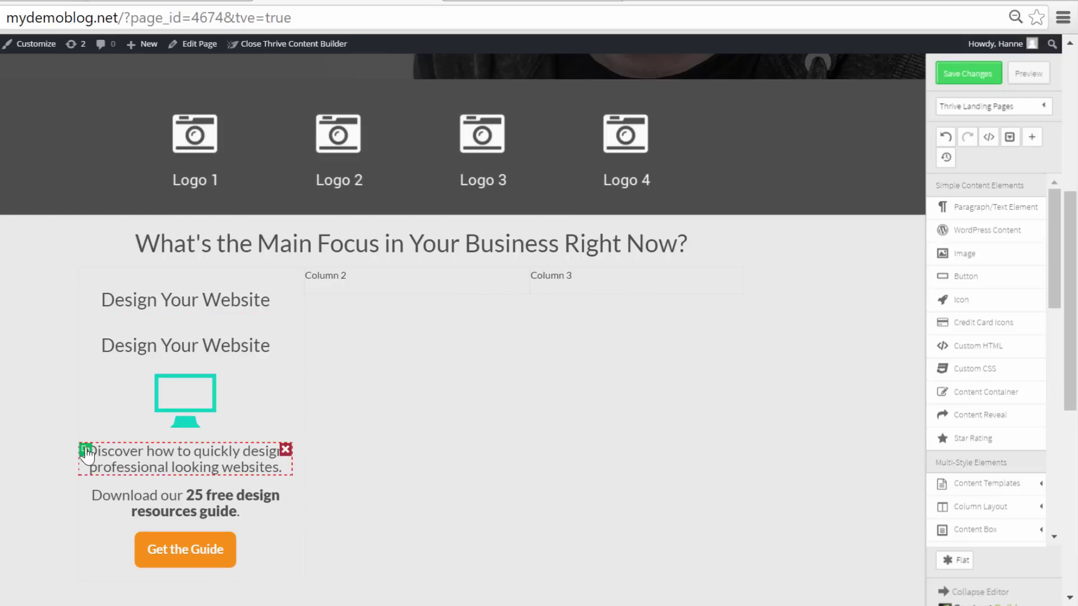
{"action": "left_click_drag", "start_coordinate": [180, 344], "coordinate": [317, 359]}
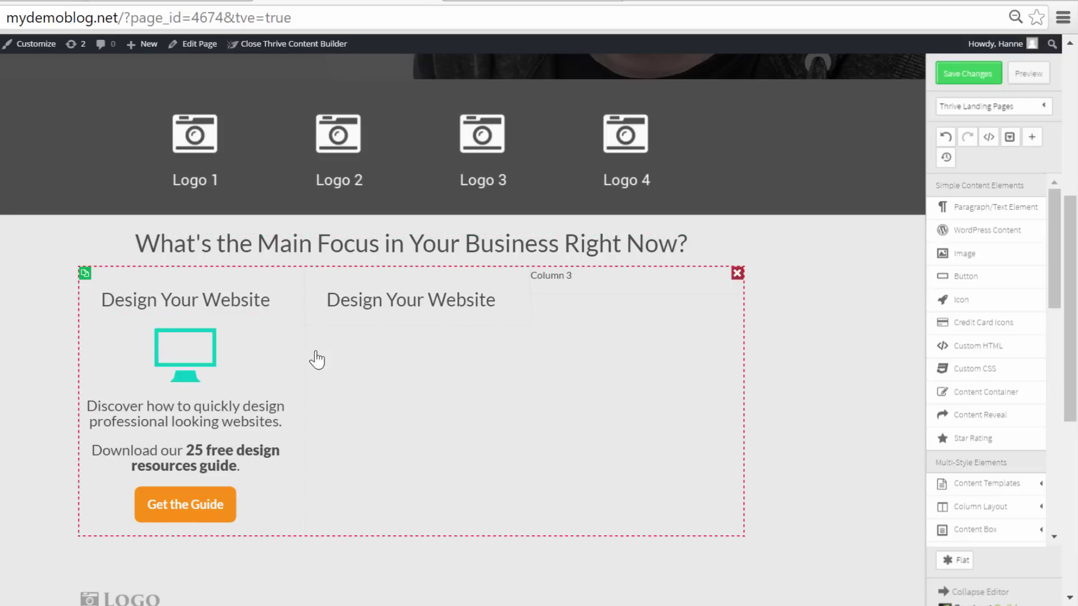
{"action": "left_click", "coordinate": [84, 401]}
{"action": "left_click_drag", "start_coordinate": [112, 464], "coordinate": [393, 342]}
{"action": "left_click", "coordinate": [84, 446]}
{"action": "left_click_drag", "start_coordinate": [112, 499], "coordinate": [410, 387]}
{"action": "left_click", "coordinate": [160, 331]}
{"action": "left_click_drag", "start_coordinate": [185, 415], "coordinate": [433, 313]}
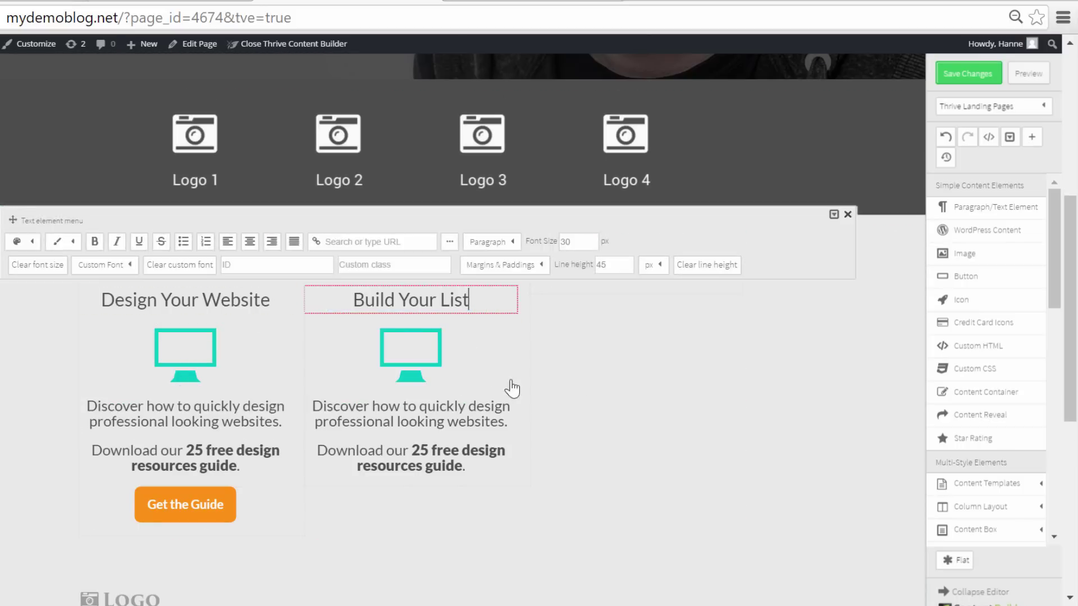
Change the second column's monitor icon to the envelope icon
{"action": "left_click", "coordinate": [411, 355]}
{"action": "left_click", "coordinate": [807, 280]}
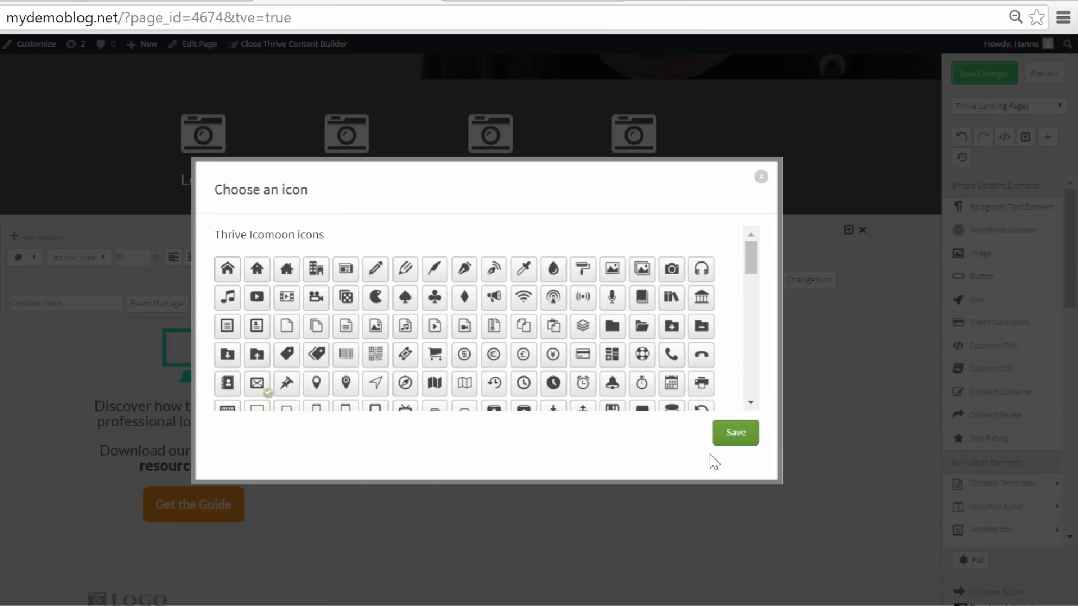
{"action": "left_click", "coordinate": [734, 433]}
Write "Get more subscribers without needing more trafic!" and "Discover how to make your opt-in forms irresistible." in the second column, bolding from "make" onward
{"action": "left_click_drag", "start_coordinate": [313, 406], "coordinate": [507, 422]}
{"action": "type", "text": "Get more subscribers without needing more trafic!Discover how to make your opt-in forms irresistible."}
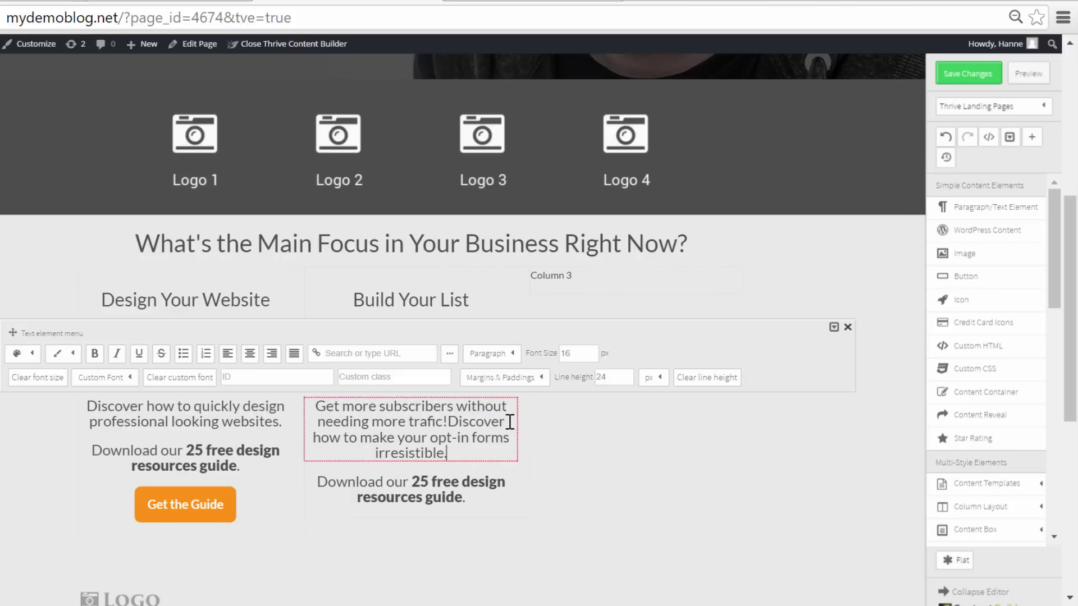
{"action": "left_click", "coordinate": [454, 421]}
{"action": "key", "text": "Return"}
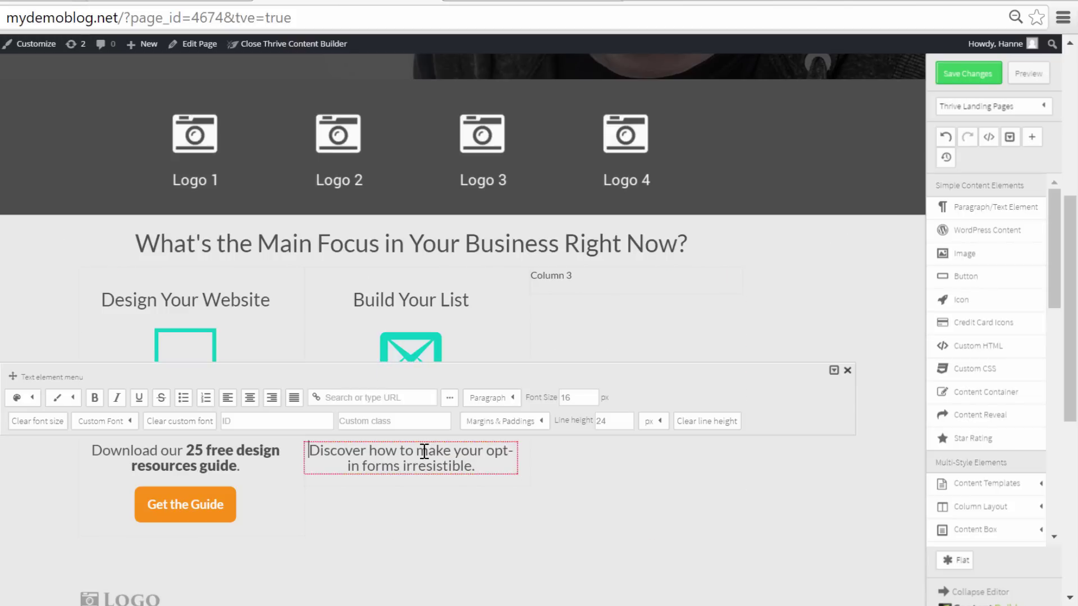
{"action": "left_click_drag", "start_coordinate": [418, 451], "coordinate": [476, 465]}
{"action": "left_click", "coordinate": [94, 398]}
Copy the "Get the Guide" button into the second column and change the copy's text to "Download Now"
{"action": "left_click", "coordinate": [185, 504]}
{"action": "left_click", "coordinate": [140, 492]}
{"action": "left_click_drag", "start_coordinate": [191, 554], "coordinate": [402, 512]}
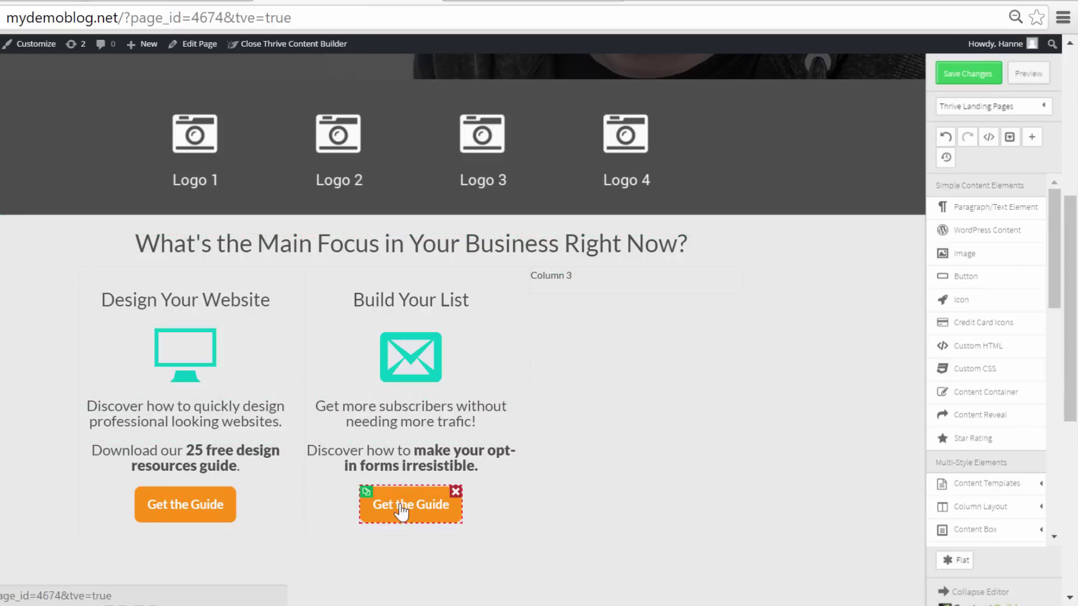
{"action": "left_click", "coordinate": [178, 441]}
{"action": "type", "text": "Download Now"}
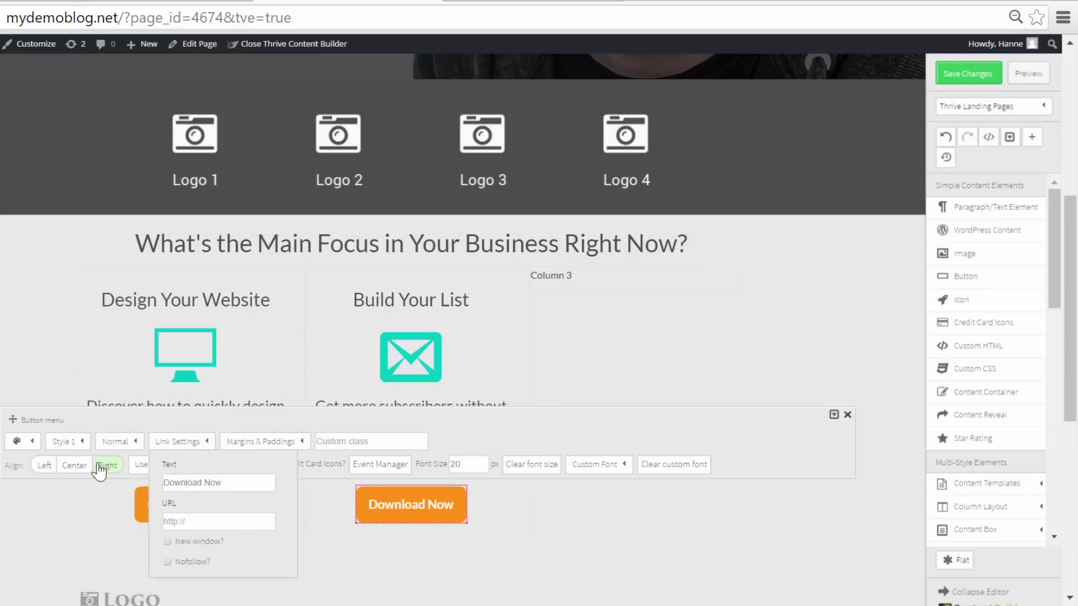
Copy the "Build Your List" heading into the third column and change its text to "Create Landing Pages"
{"action": "left_click", "coordinate": [489, 308]}
{"action": "left_click", "coordinate": [308, 291]}
{"action": "left_click_drag", "start_coordinate": [387, 340], "coordinate": [730, 281]}
{"action": "triple_click", "coordinate": [541, 295]}
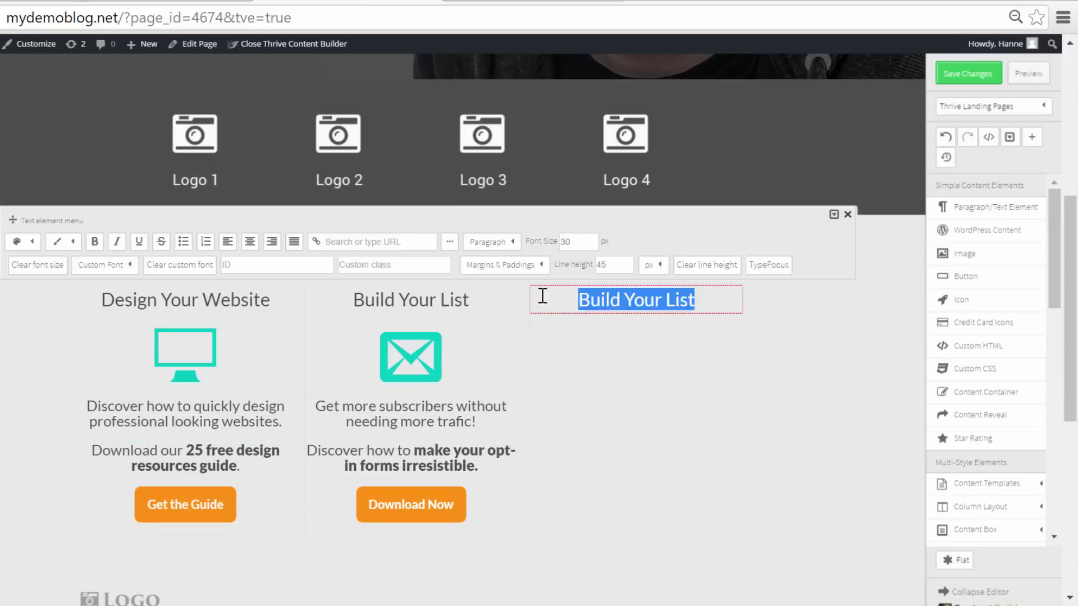
{"action": "type", "text": "Create Landing Pages"}
Copy the second column's envelope icon and first paragraph into the third column below its heading
{"action": "left_click", "coordinate": [384, 335]}
{"action": "left_click_drag", "start_coordinate": [402, 428], "coordinate": [623, 359]}
{"action": "left_click_drag", "start_coordinate": [311, 413], "coordinate": [601, 407]}
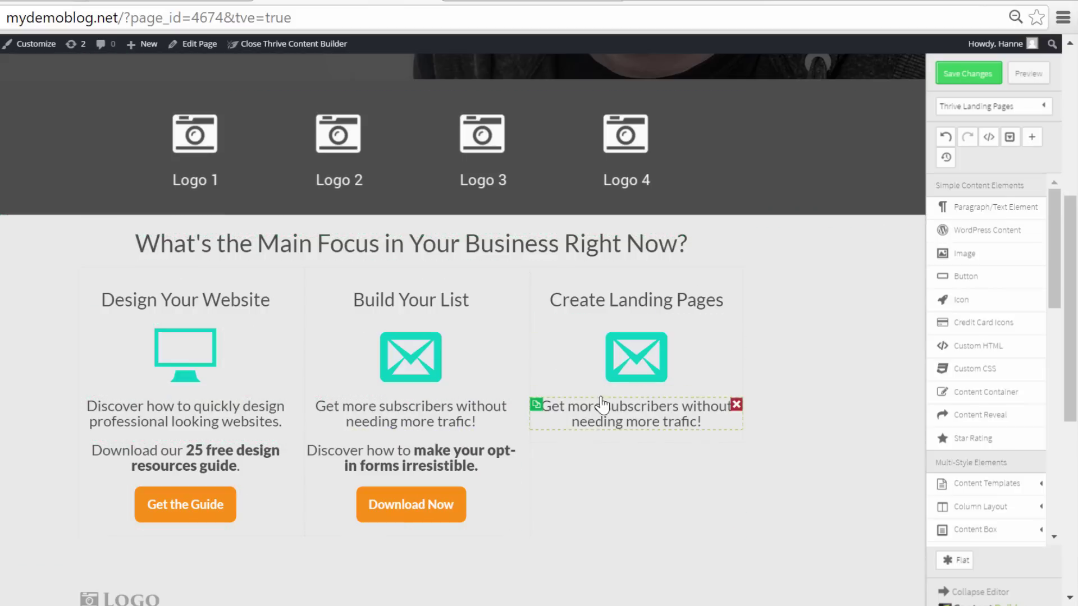
Set the third column's text to "Looking to build high converting landing pages?" and "Follow the Rapid Landing Page Mini Course.", with the course name bold
{"action": "triple_click", "coordinate": [708, 418]}
{"action": "key", "text": "ctrl+v"}
{"action": "left_click", "coordinate": [626, 422]}
{"action": "key", "text": "ctrl+shift+Home"}
{"action": "key", "text": "BackSpace"}
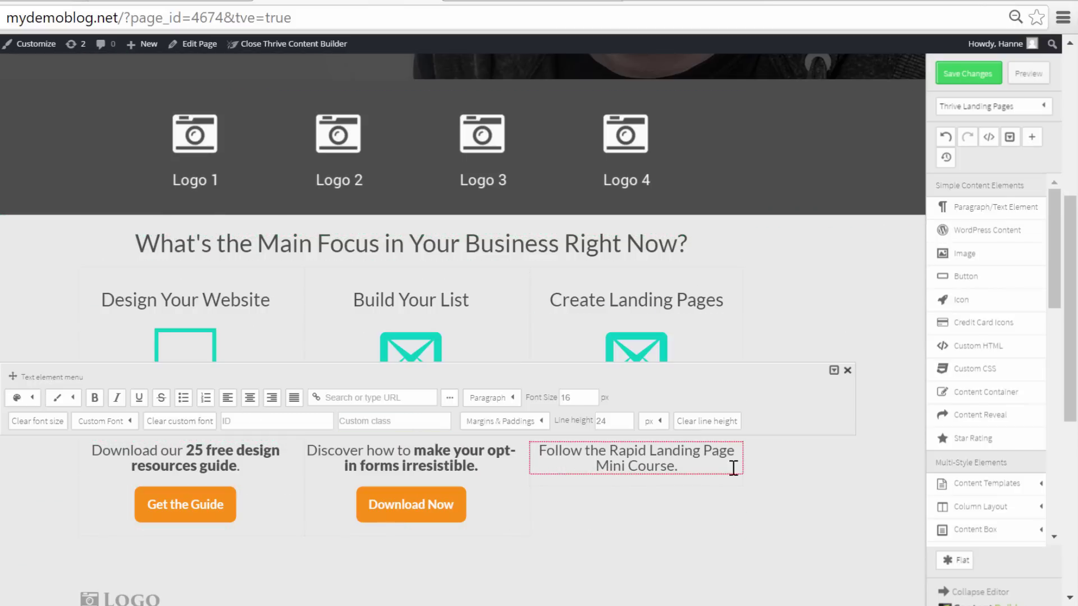
{"action": "left_click_drag", "start_coordinate": [606, 450], "coordinate": [613, 466]}
{"action": "left_click", "coordinate": [249, 397]}
{"action": "left_click", "coordinate": [95, 398]}
Copy the "Download Now" button into the third column and change the copy's text to "Start the Course"
{"action": "left_click", "coordinate": [363, 499]}
{"action": "left_click_drag", "start_coordinate": [363, 499], "coordinate": [628, 480]}
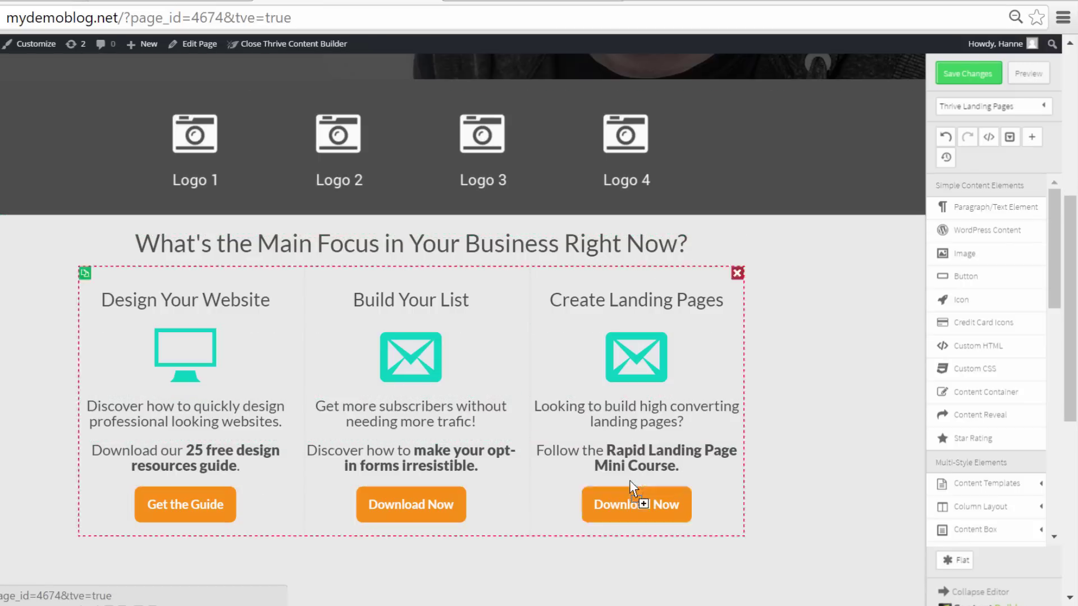
{"action": "left_click", "coordinate": [178, 441]}
{"action": "type", "text": "Start the Course"}
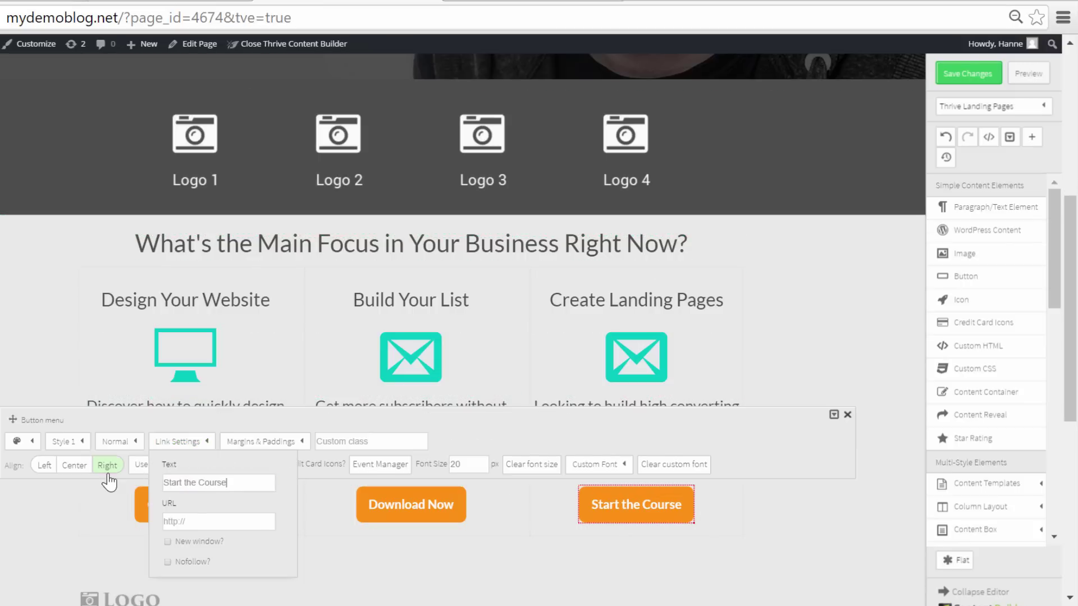
Change the third column's envelope icon to the document icon with text lines
{"action": "left_click", "coordinate": [636, 357]}
{"action": "left_click", "coordinate": [795, 279]}
{"action": "left_click", "coordinate": [735, 432]}
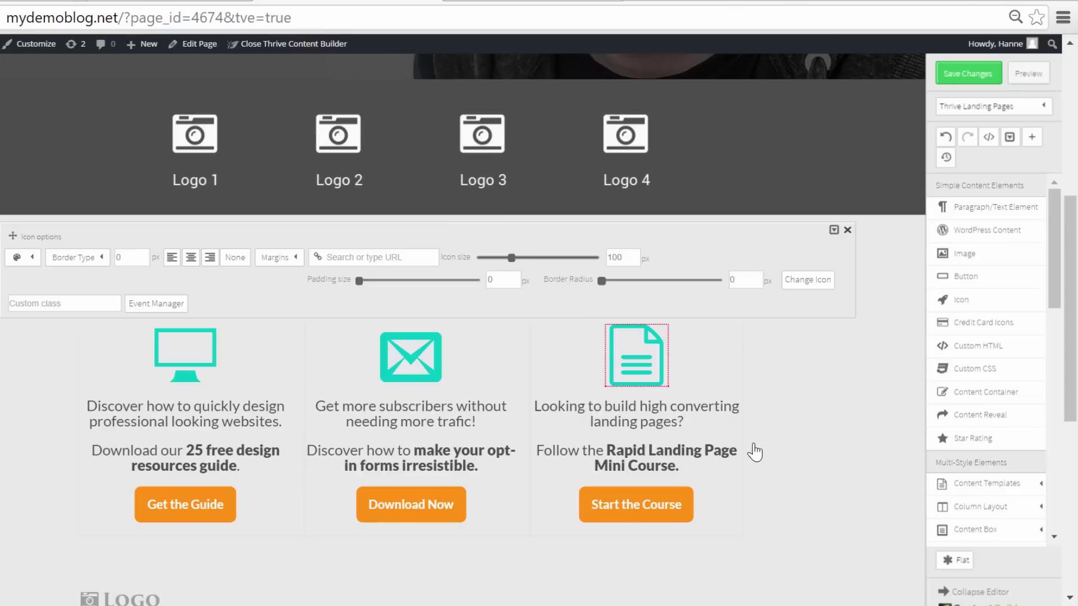
{"action": "left_click", "coordinate": [840, 440]}
Set the top margin of the "Get the Guide" button to 20 px
{"action": "scroll", "coordinate": [839, 440], "scroll_direction": "down", "scroll_amount": 2}
{"action": "left_click", "coordinate": [186, 414]}
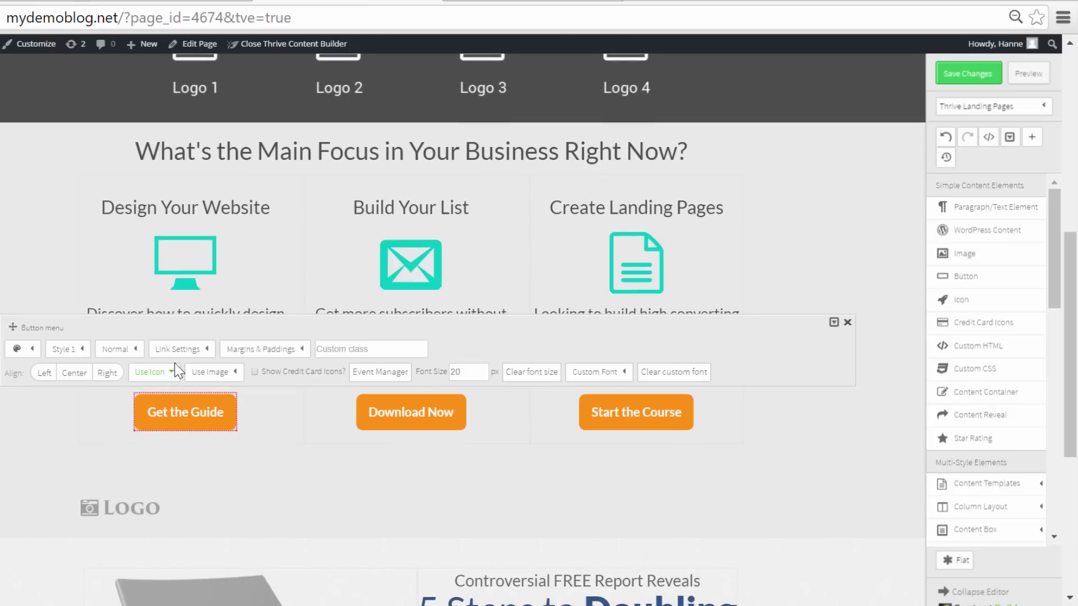
{"action": "left_click", "coordinate": [260, 349]}
{"action": "left_click", "coordinate": [289, 392]}
{"action": "key", "text": "BackSpace"}
{"action": "type", "text": "20"}
Set the top margin of the "Download Now" button to 20 px
{"action": "left_click", "coordinate": [413, 414]}
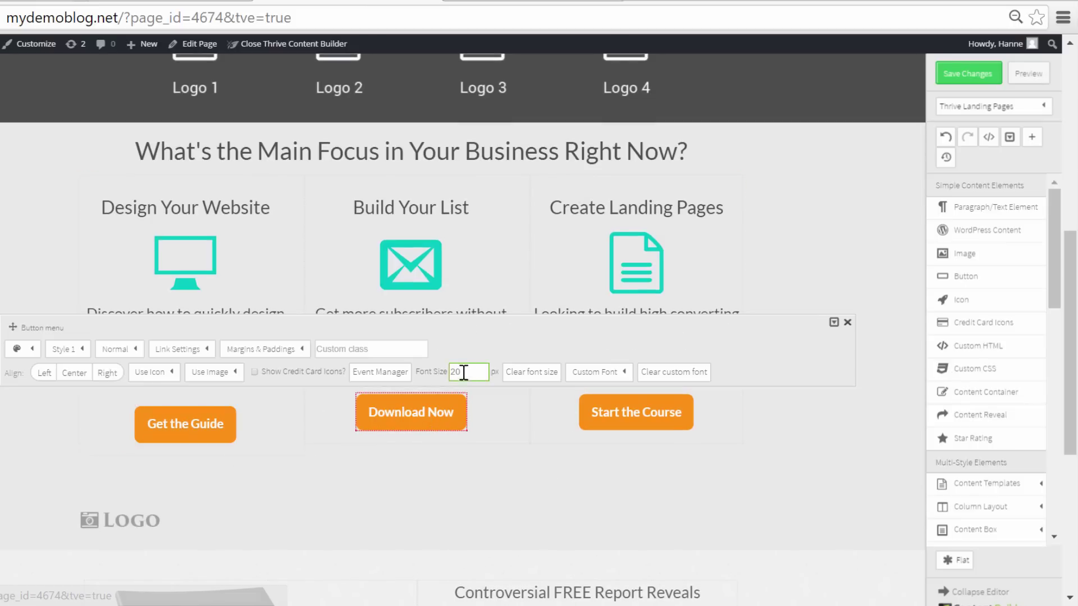
{"action": "left_click", "coordinate": [260, 349]}
{"action": "left_click", "coordinate": [289, 393]}
{"action": "key", "text": "BackSpace"}
{"action": "type", "text": "20"}
Set the top margin of the "Start the Course" button to 20 px
{"action": "left_click", "coordinate": [598, 417]}
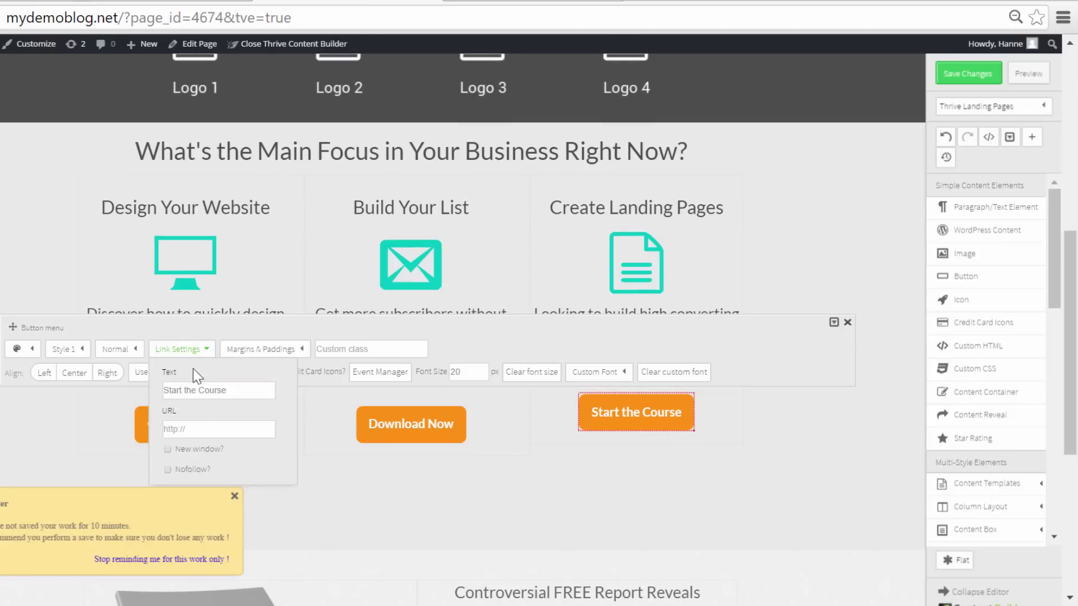
{"action": "left_click", "coordinate": [261, 348]}
{"action": "left_click", "coordinate": [289, 393]}
{"action": "key", "text": "BackSpace"}
{"action": "type", "text": "20"}
Set the top margin of the "What's the Main Focus in Your Business Right Now?" heading to 50 px
{"action": "scroll", "coordinate": [362, 254], "scroll_direction": "up", "scroll_amount": 2}
{"action": "left_click", "coordinate": [362, 254]}
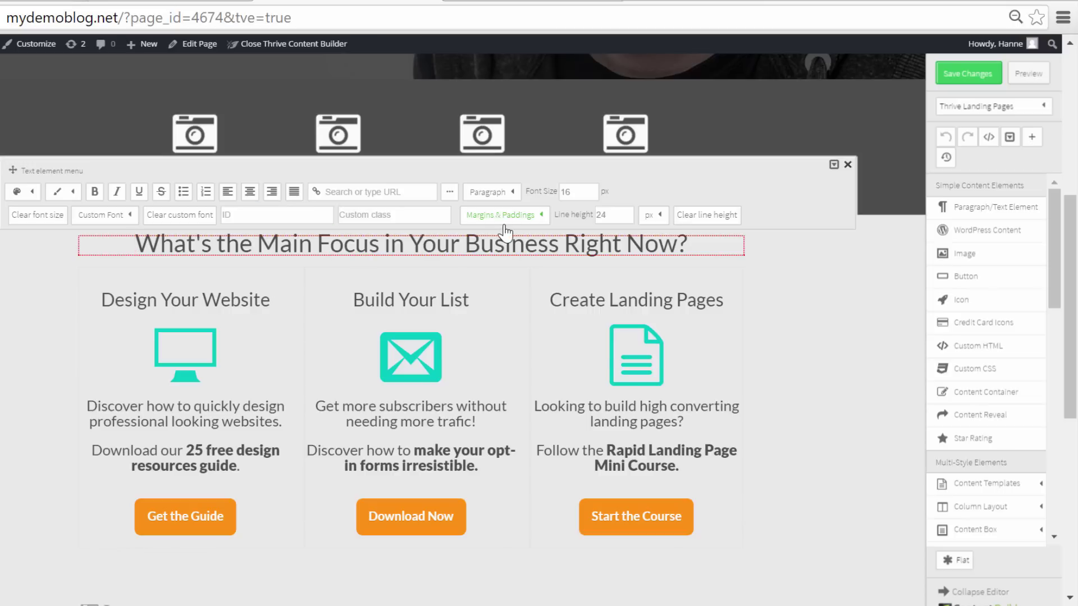
{"action": "left_click", "coordinate": [501, 212]}
{"action": "left_click", "coordinate": [512, 256]}
{"action": "type", "text": "50"}
Colour the words "Main Focus" in the section heading with the default orange
{"action": "scroll", "coordinate": [328, 224], "scroll_direction": "down", "scroll_amount": 2}
{"action": "left_click_drag", "start_coordinate": [257, 183], "coordinate": [379, 183]}
{"action": "left_click", "coordinate": [17, 130]}
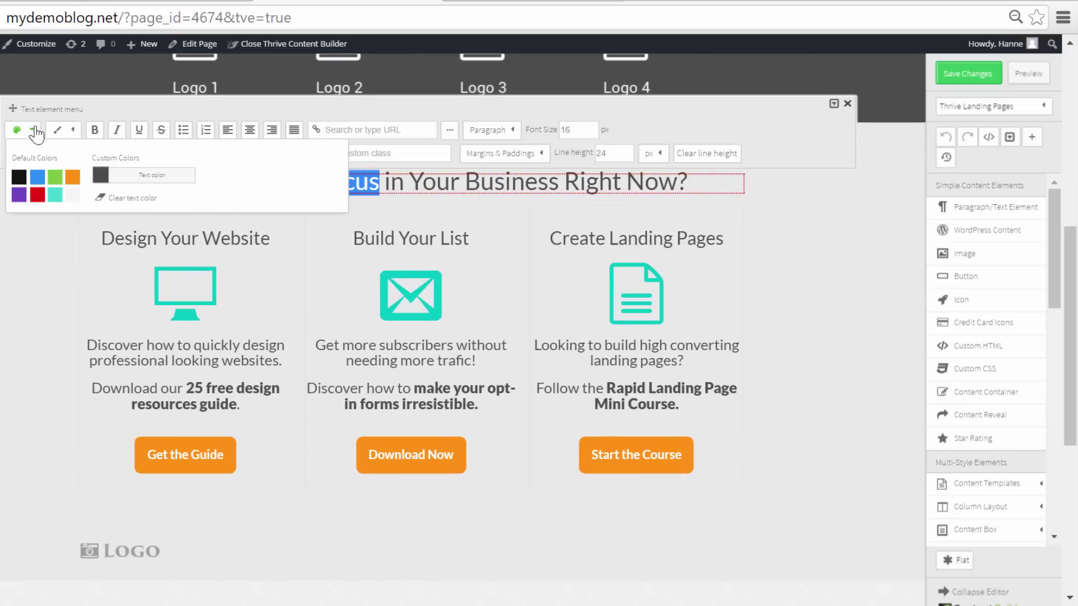
{"action": "left_click", "coordinate": [73, 183]}
{"action": "left_click", "coordinate": [854, 324]}
Set the top margin of the first column's opening paragraph to 30 px
{"action": "scroll", "coordinate": [393, 280], "scroll_direction": "down", "scroll_amount": 2}
{"action": "left_click", "coordinate": [188, 260]}
{"action": "left_click", "coordinate": [501, 223]}
{"action": "left_click", "coordinate": [536, 267]}
{"action": "type", "text": "10"}
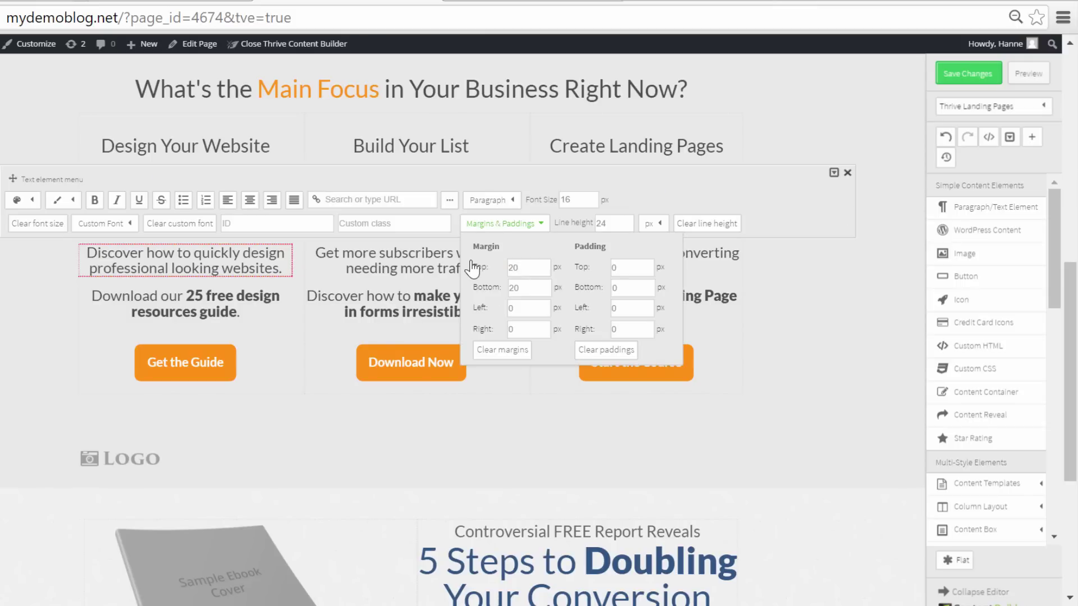
Set the top margin of the second column's opening paragraph to 30 px
{"action": "left_click", "coordinate": [393, 262]}
{"action": "left_click", "coordinate": [501, 223]}
{"action": "left_click", "coordinate": [527, 268]}
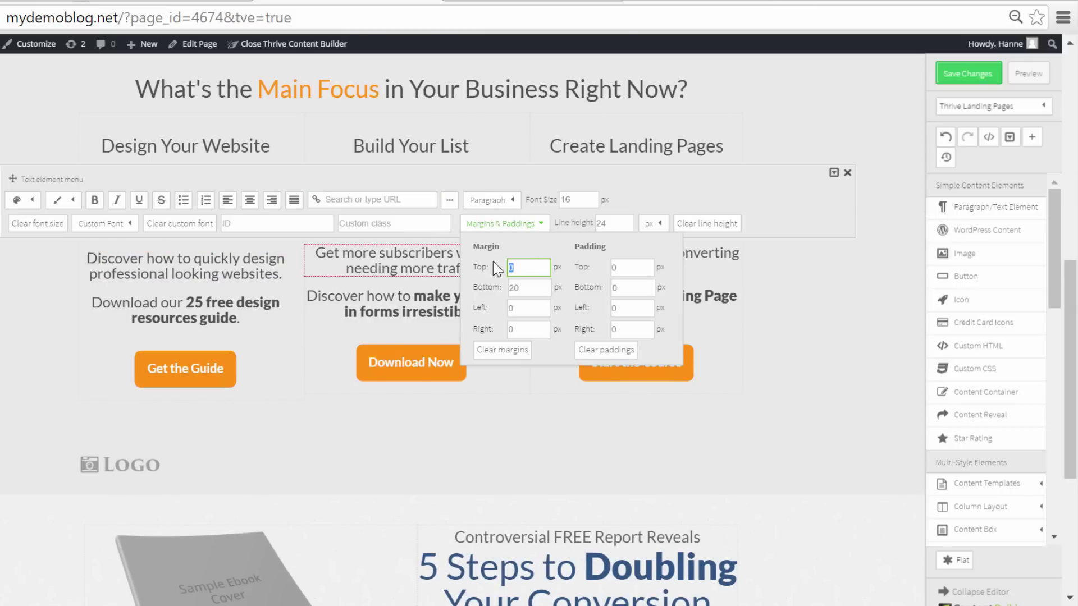
{"action": "type", "text": "30"}
Set the top margin of the third column's opening paragraph to 30 px
{"action": "left_click", "coordinate": [636, 261]}
{"action": "left_click", "coordinate": [501, 224]}
{"action": "left_click", "coordinate": [524, 268]}
{"action": "type", "text": "30"}
{"action": "left_click", "coordinate": [849, 286]}
Duplicate the page section containing the logo, below the main-focus section
{"action": "scroll", "coordinate": [848, 286], "scroll_direction": "up", "scroll_amount": 2}
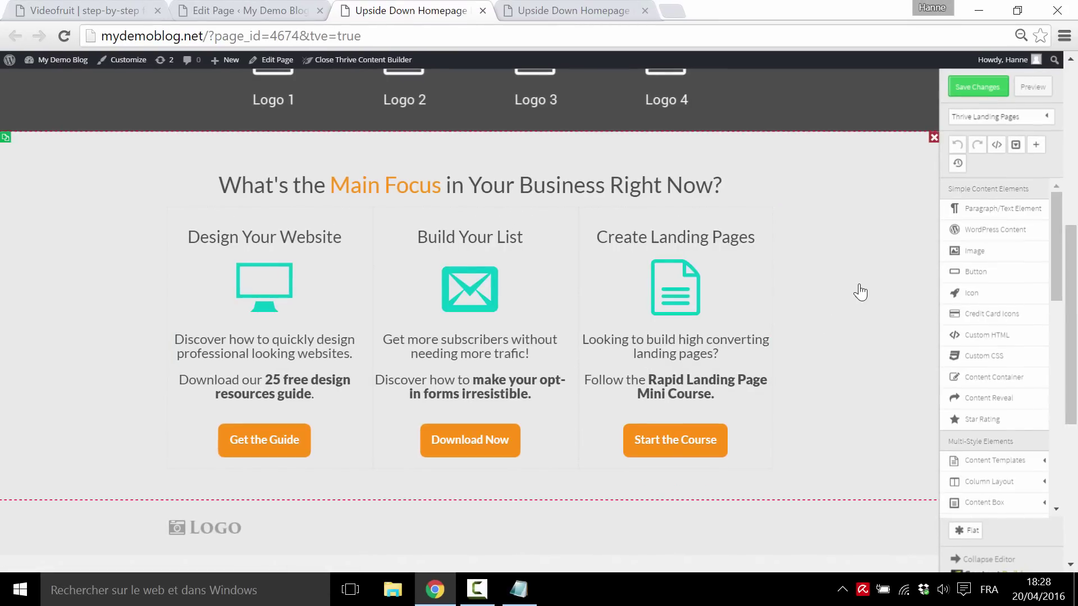
{"action": "scroll", "coordinate": [859, 291], "scroll_direction": "down", "scroll_amount": 6}
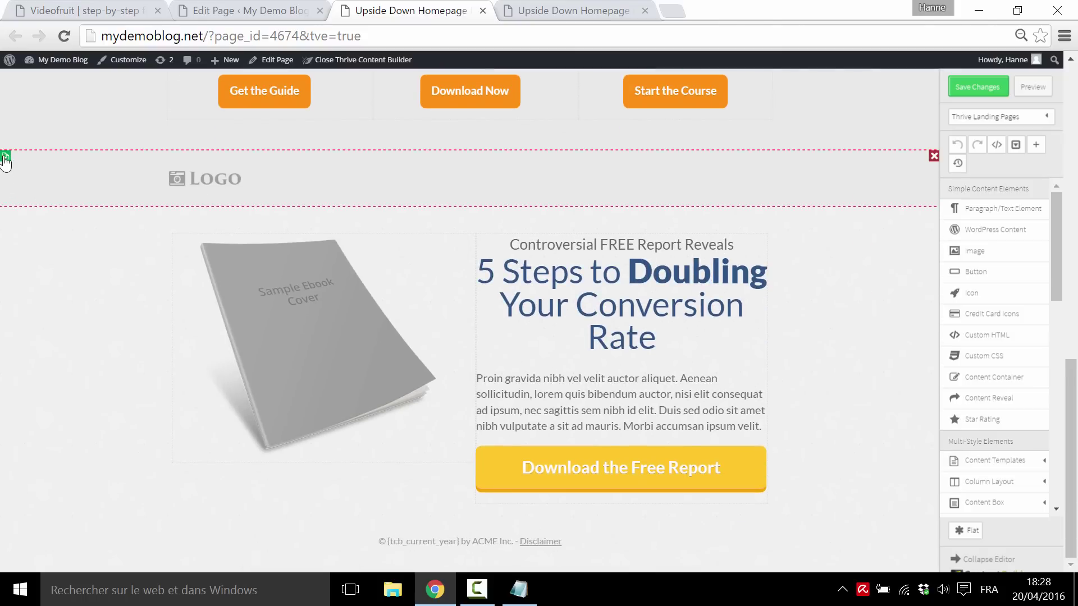
{"action": "left_click", "coordinate": [6, 157]}
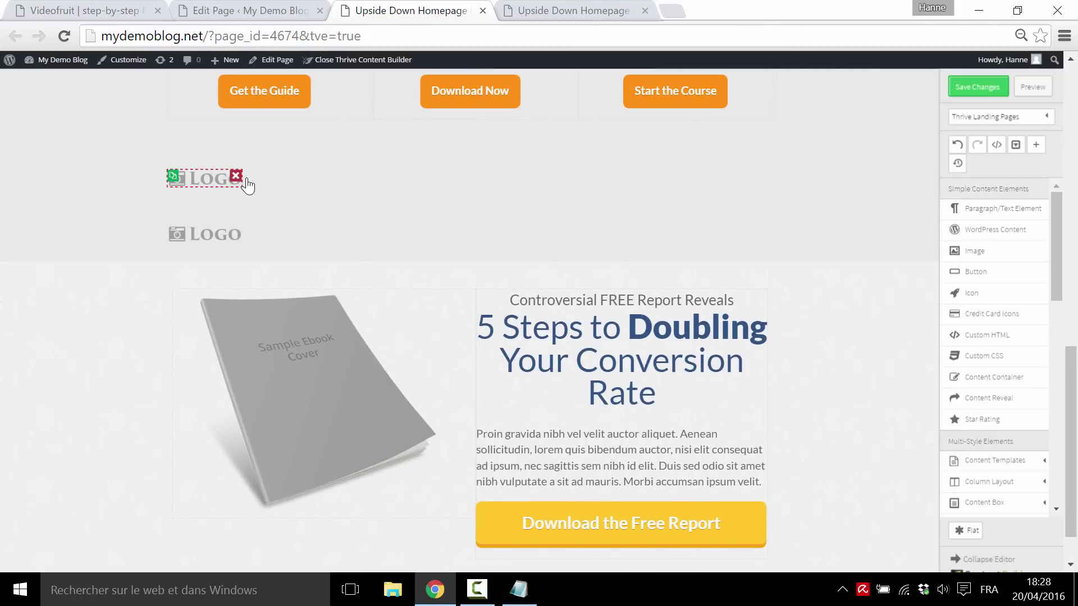
Remove the logo from the first of the two logo sections below the main-focus section and set that section's background to white
{"action": "left_click", "coordinate": [245, 179]}
{"action": "left_click", "coordinate": [422, 174]}
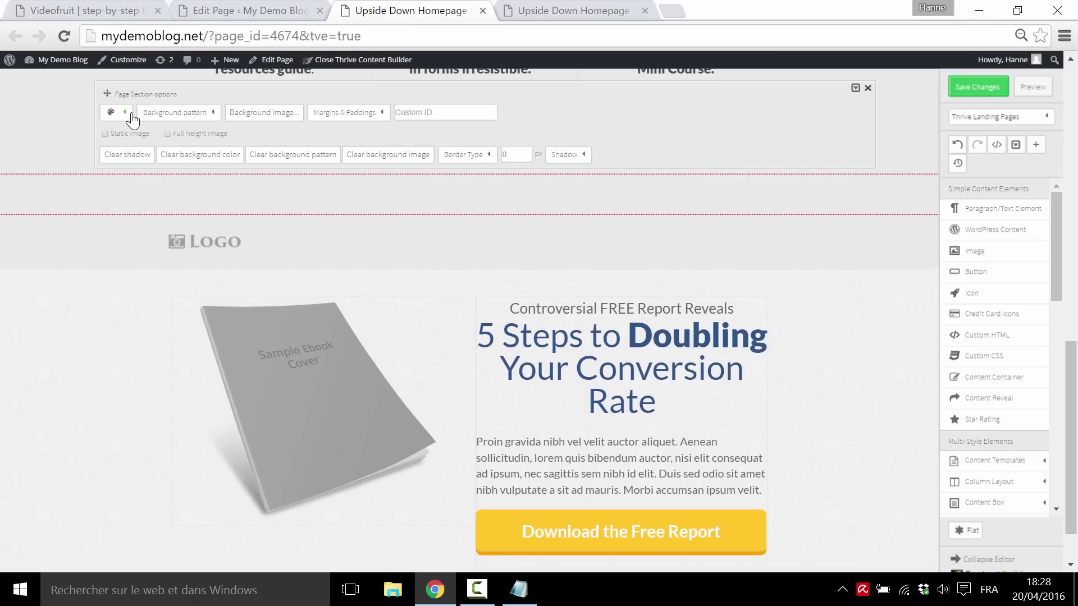
{"action": "left_click", "coordinate": [125, 115]}
{"action": "left_click", "coordinate": [122, 150]}
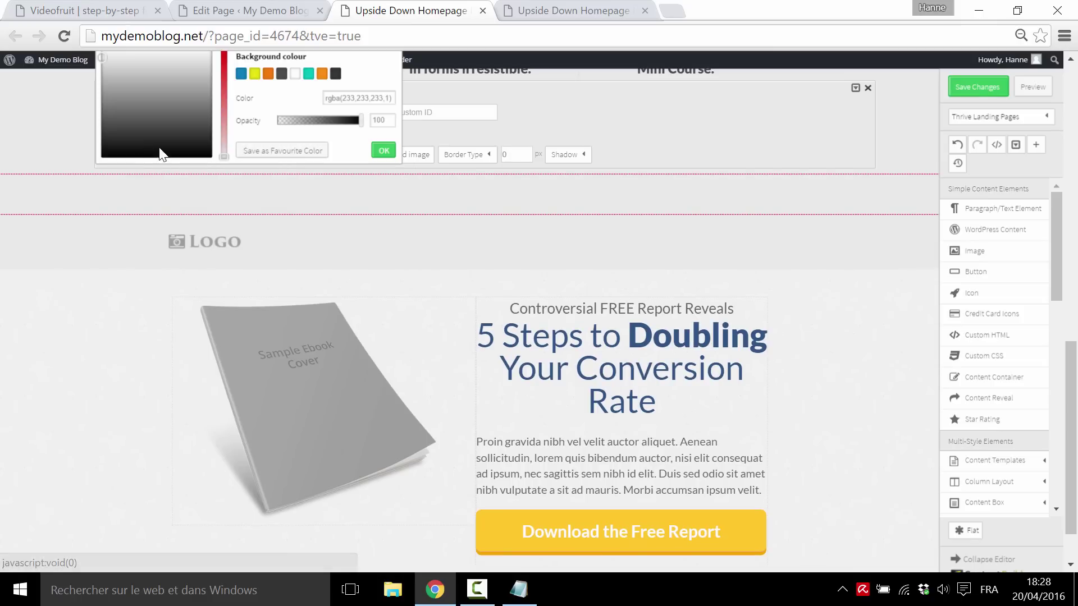
{"action": "left_click", "coordinate": [295, 74]}
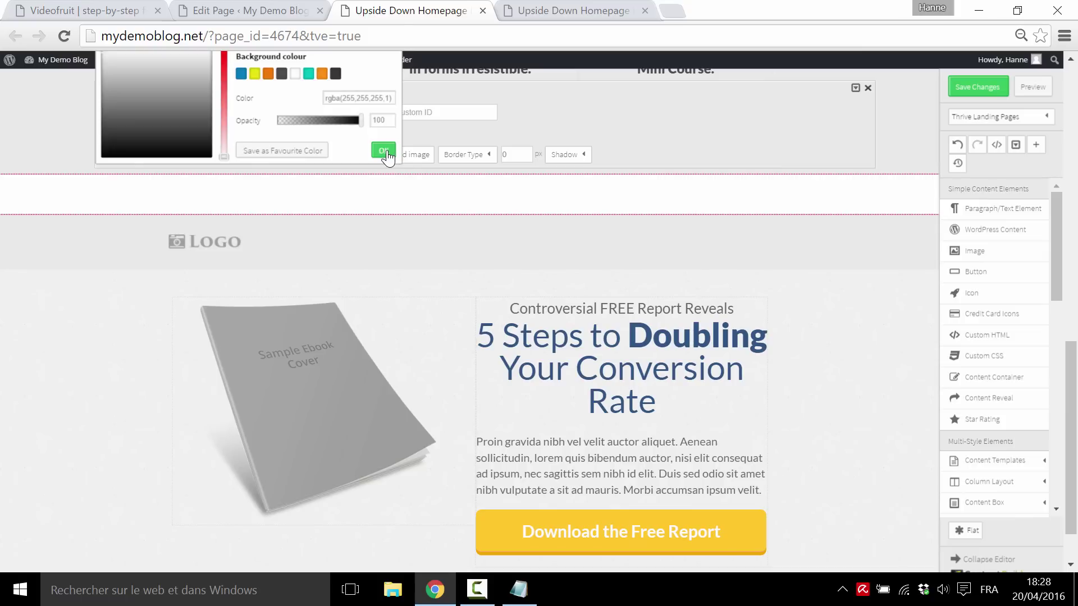
{"action": "left_click", "coordinate": [383, 152]}
{"action": "left_click", "coordinate": [873, 347]}
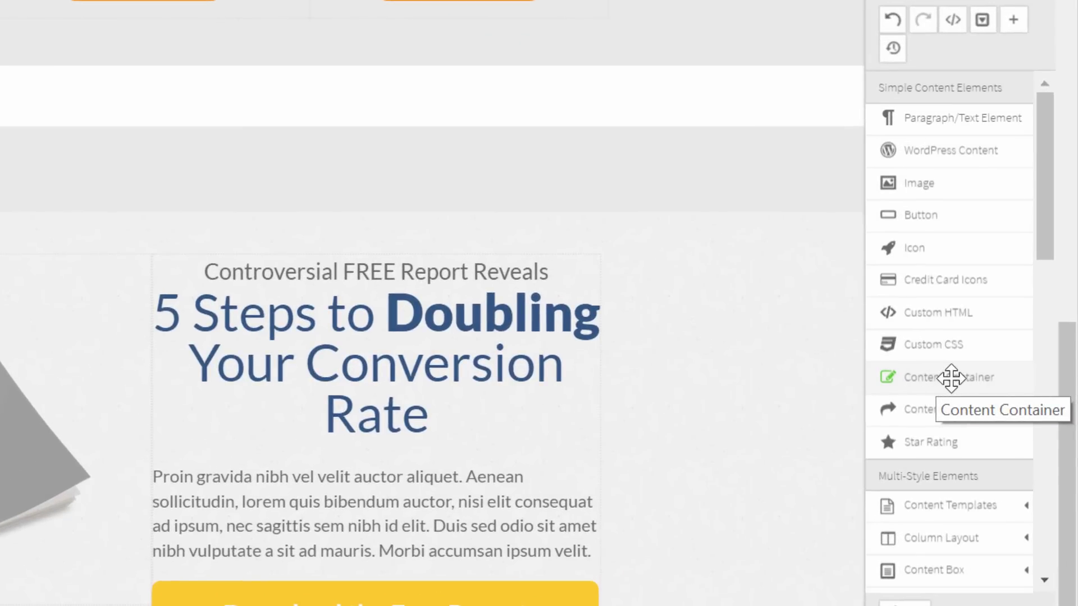
Add a content container inside the empty white section and set its maximum width to 860
{"action": "left_click_drag", "start_coordinate": [953, 380], "coordinate": [16, 95]}
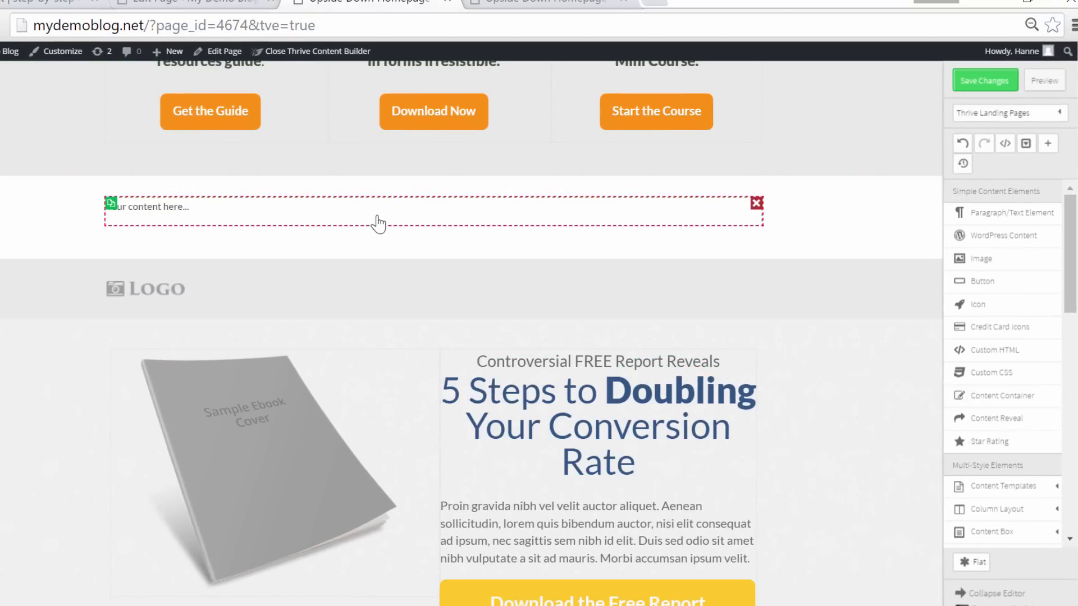
{"action": "left_click", "coordinate": [477, 225]}
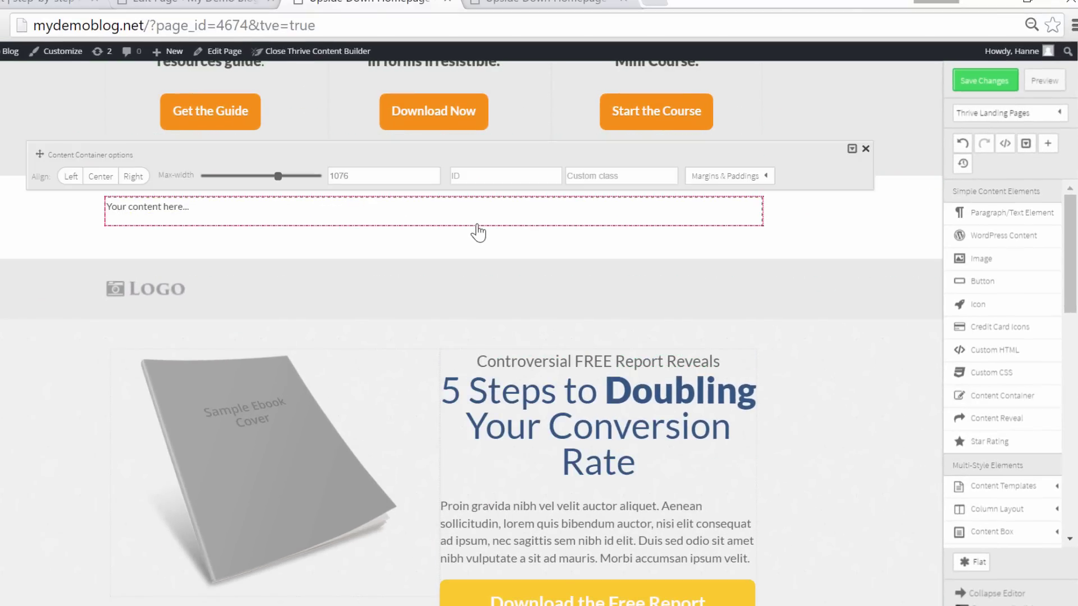
{"action": "left_click", "coordinate": [347, 175]}
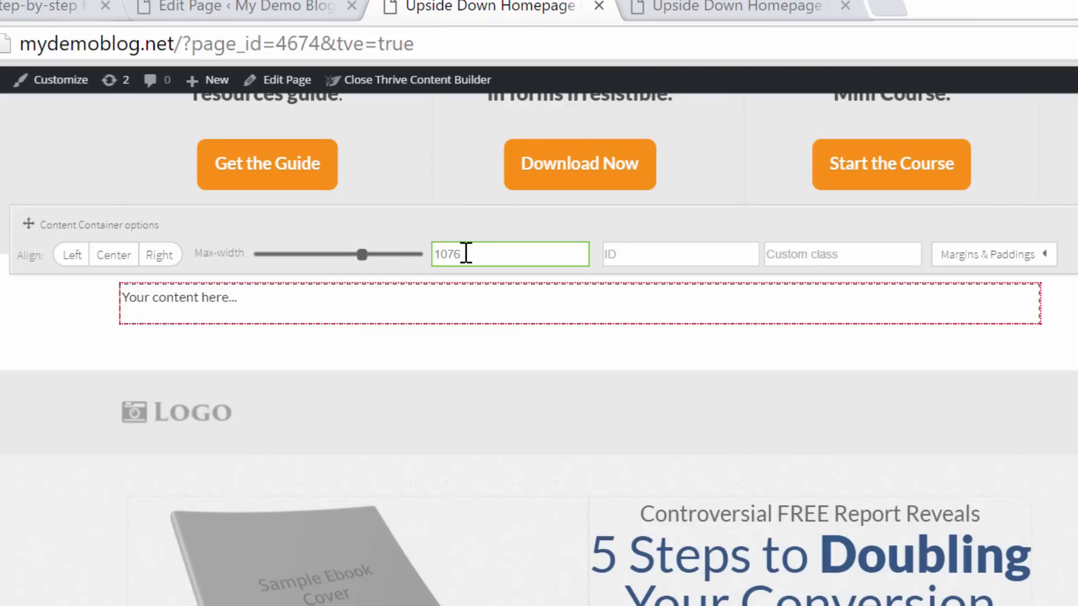
{"action": "left_click_drag", "start_coordinate": [466, 253], "coordinate": [392, 253]}
{"action": "type", "text": "860"}
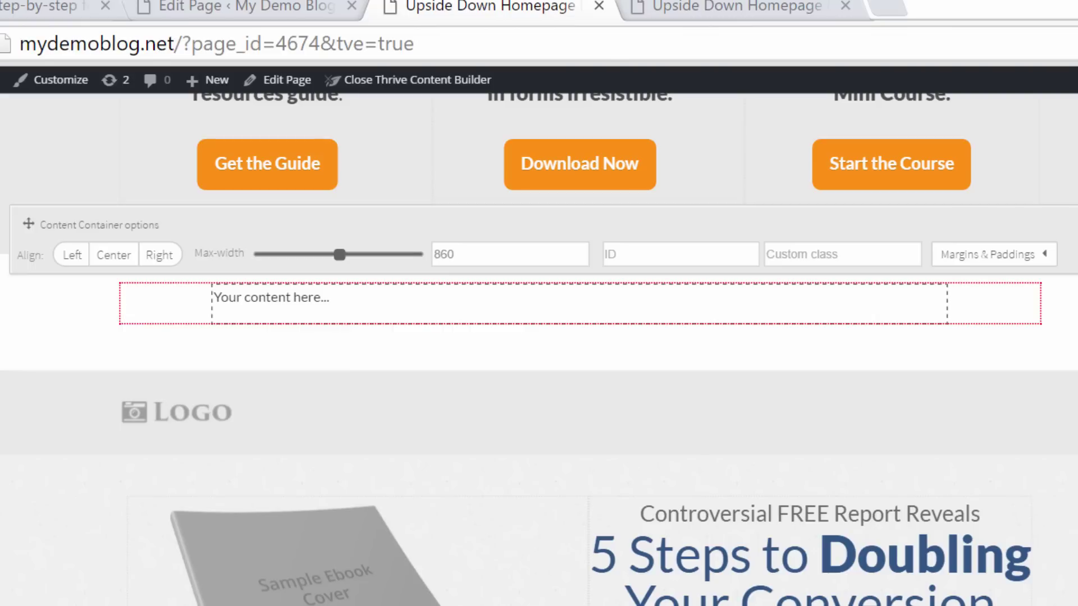
{"action": "left_click", "coordinate": [341, 300]}
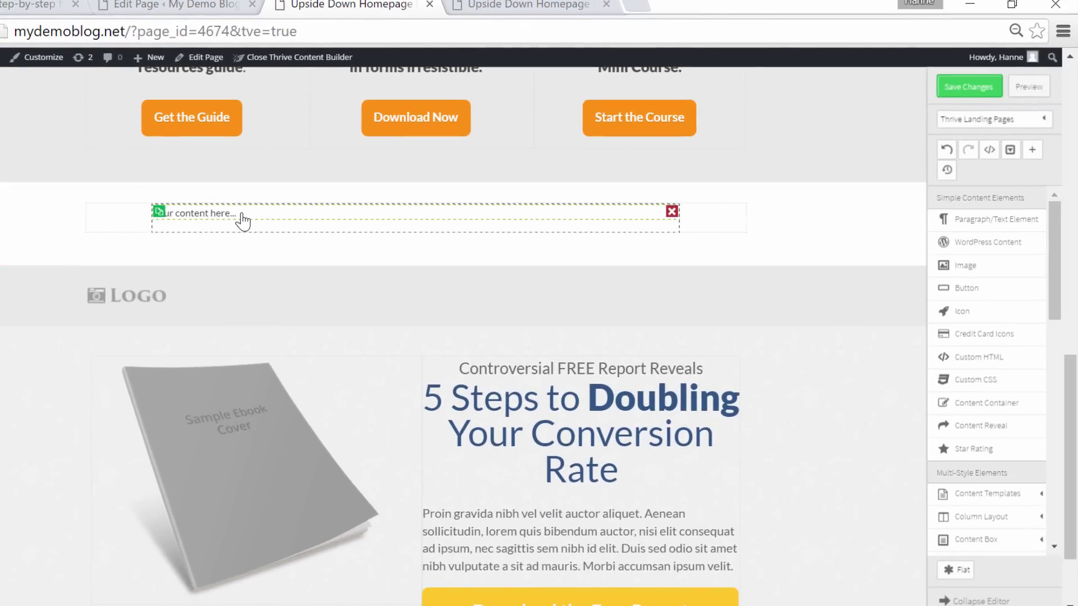
Replace the container's placeholder text with "We believe that building a conversion optimized website should be easy!"
{"action": "left_click", "coordinate": [245, 222]}
{"action": "triple_click", "coordinate": [242, 220]}
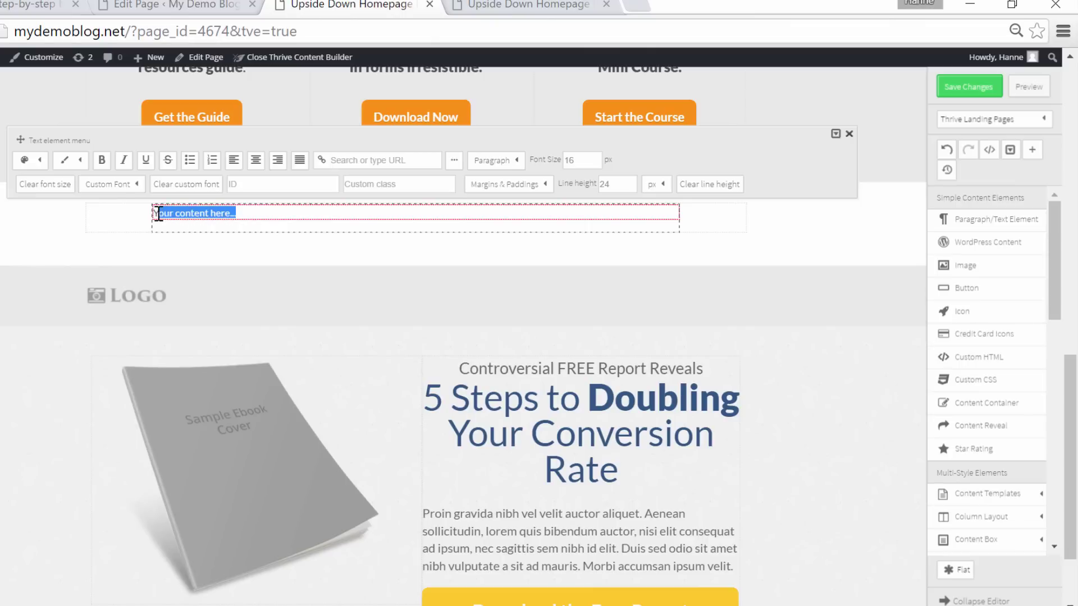
{"action": "type", "text": "We believe that building a conversion optimized website should be easy!"}
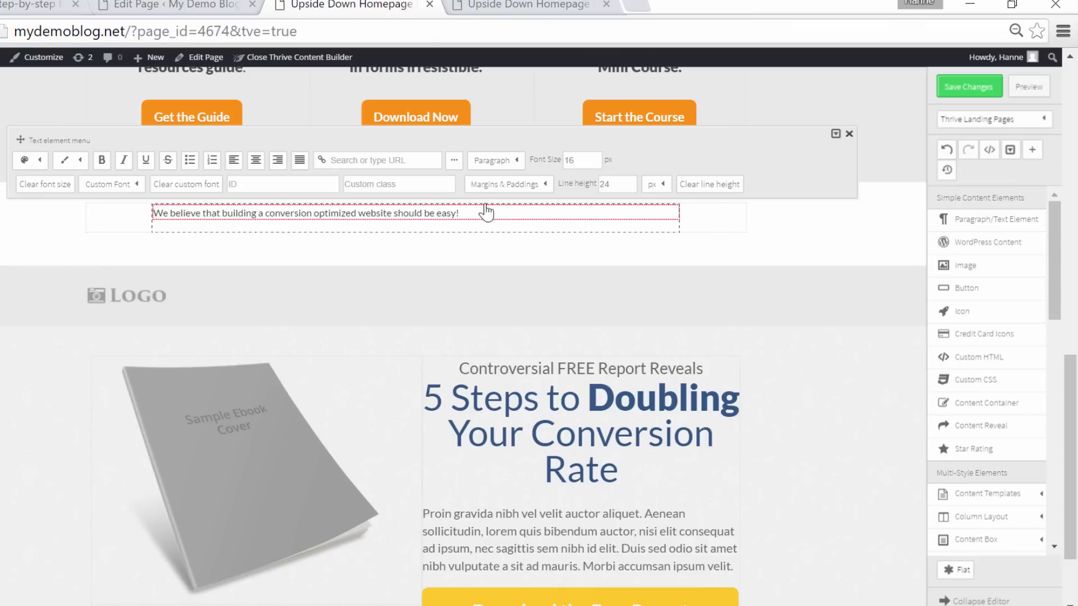
Center the belief statement and set its font size to 40 px
{"action": "left_click_drag", "start_coordinate": [466, 214], "coordinate": [153, 214]}
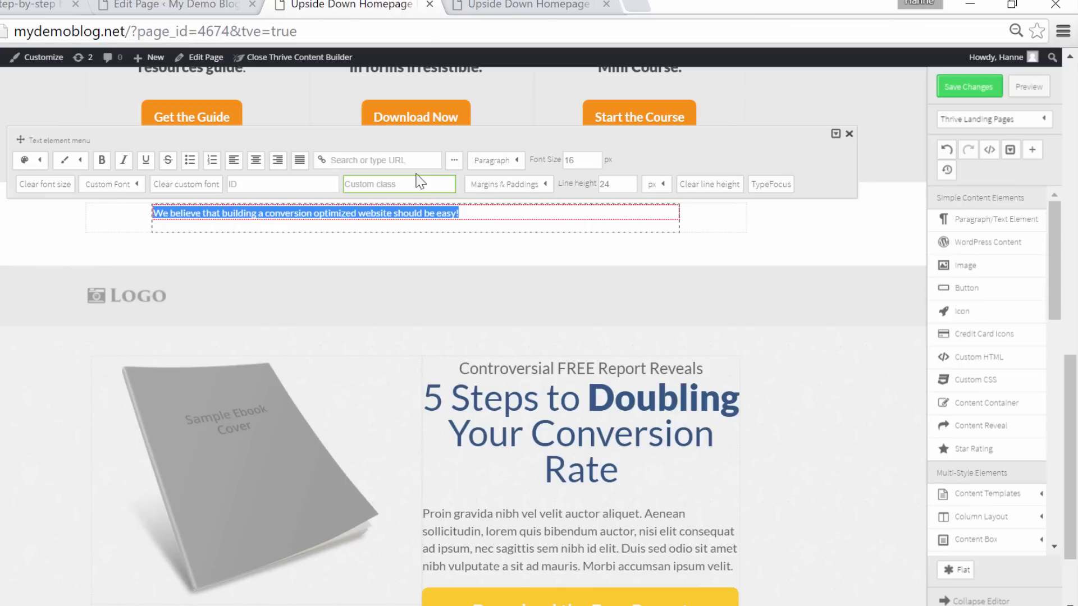
{"action": "left_click", "coordinate": [255, 160]}
{"action": "double_click", "coordinate": [568, 160]}
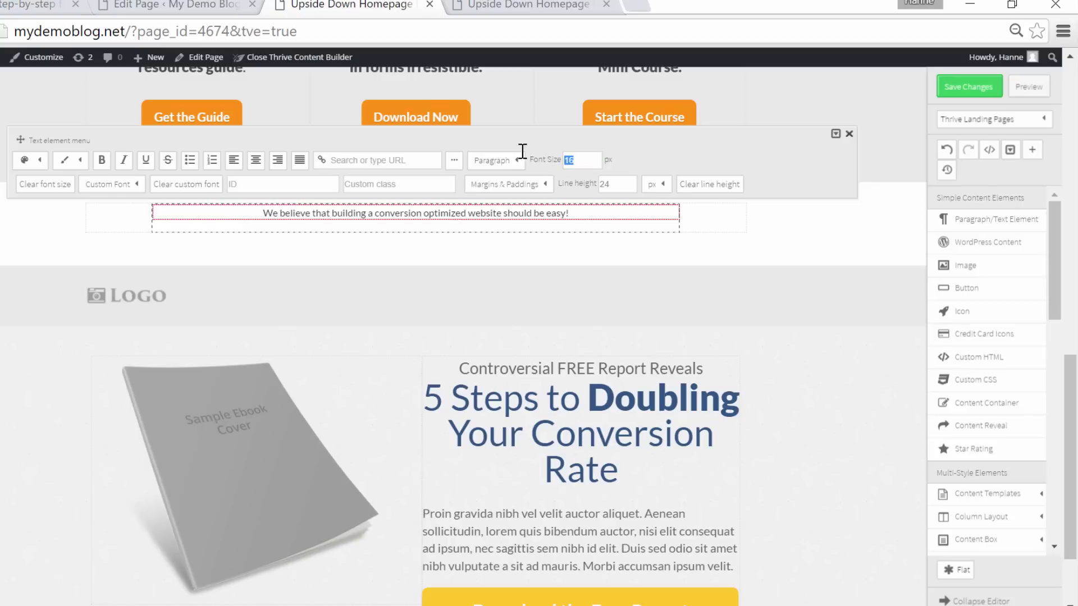
{"action": "type", "text": "40"}
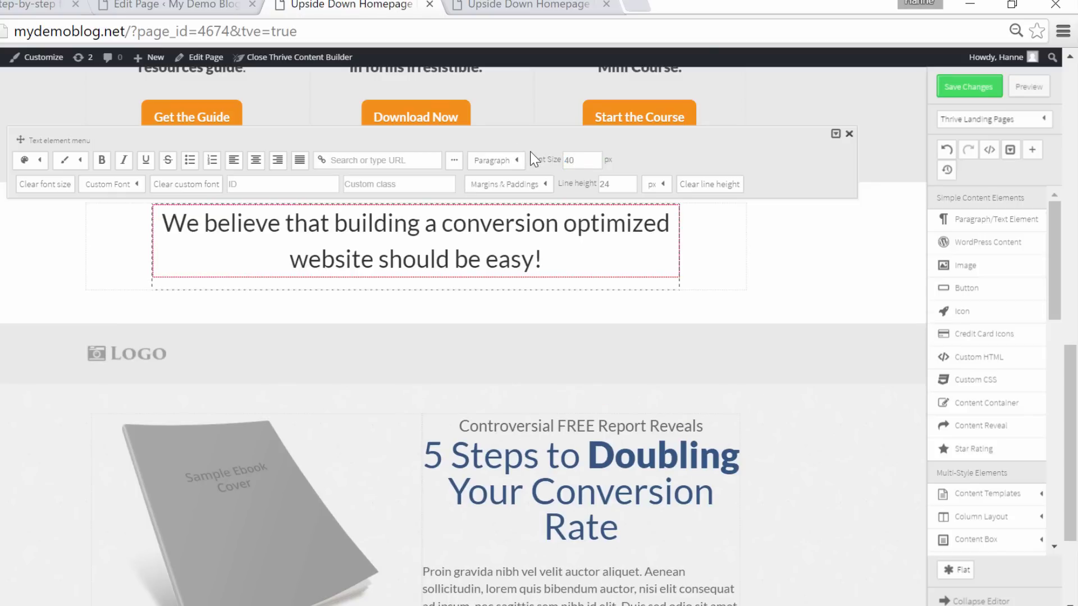
Set the belief statement's text colour to dark grey #4d4d4d
{"action": "left_click", "coordinate": [25, 161]}
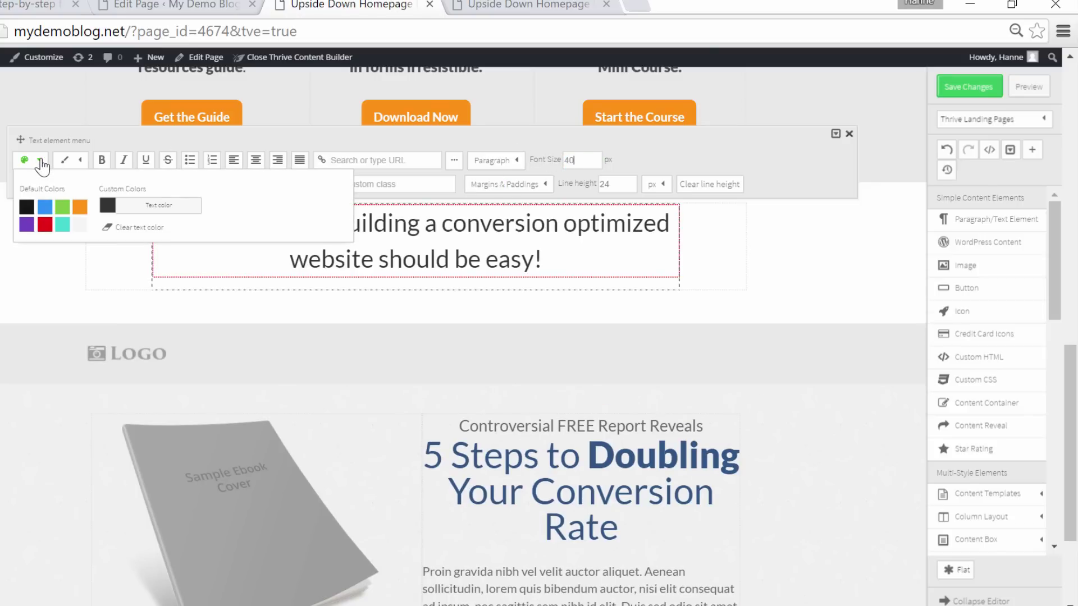
{"action": "left_click", "coordinate": [113, 227]}
{"action": "left_click", "coordinate": [211, 97]}
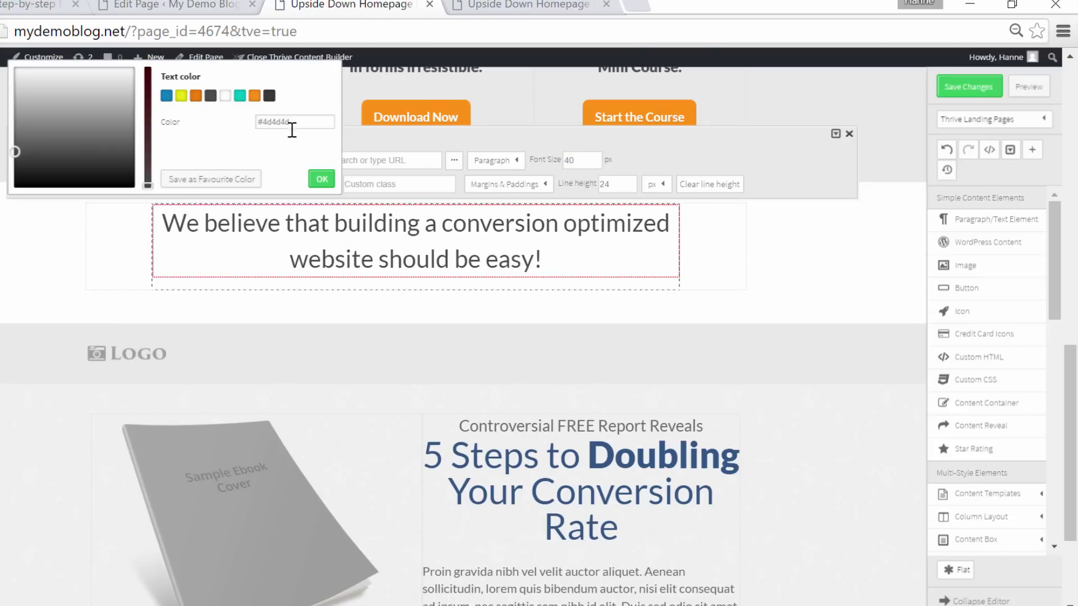
{"action": "left_click", "coordinate": [321, 179]}
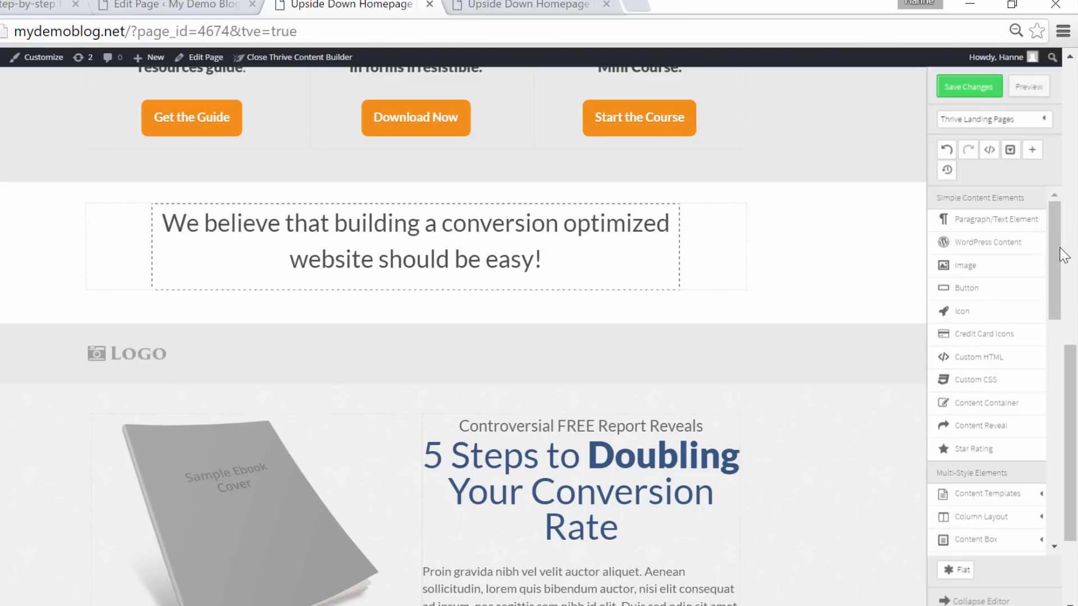
Insert a 1/3 + 2/3 column layout below the belief statement, inside the content container
{"action": "scroll", "coordinate": [1056, 253], "scroll_direction": "down", "scroll_amount": 3}
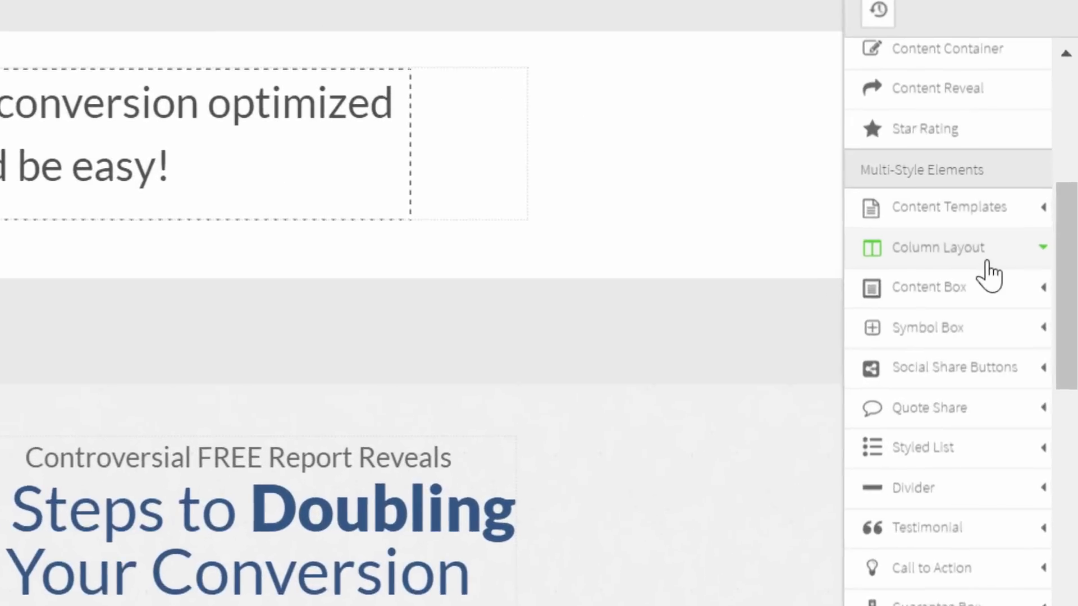
{"action": "left_click", "coordinate": [987, 262]}
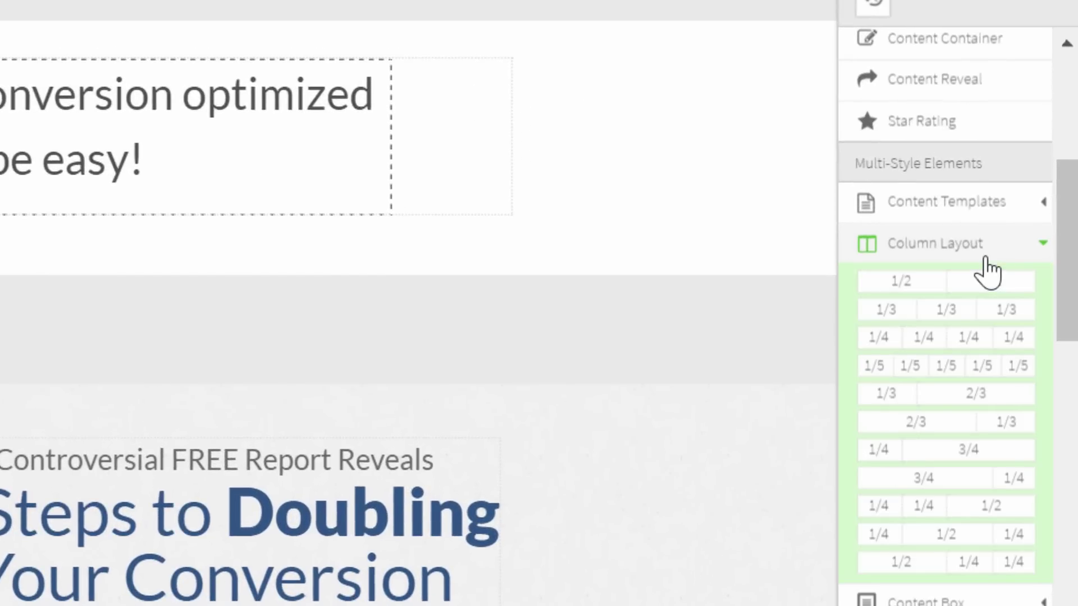
{"action": "left_click_drag", "start_coordinate": [945, 396], "coordinate": [0, 206]}
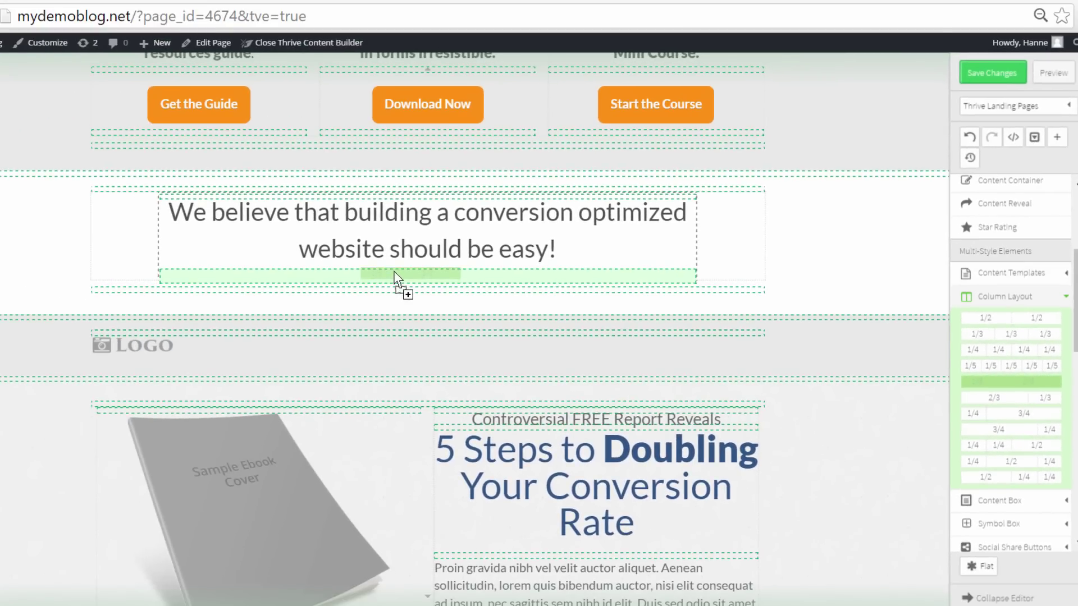
{"action": "left_click_drag", "start_coordinate": [392, 271], "coordinate": [394, 273]}
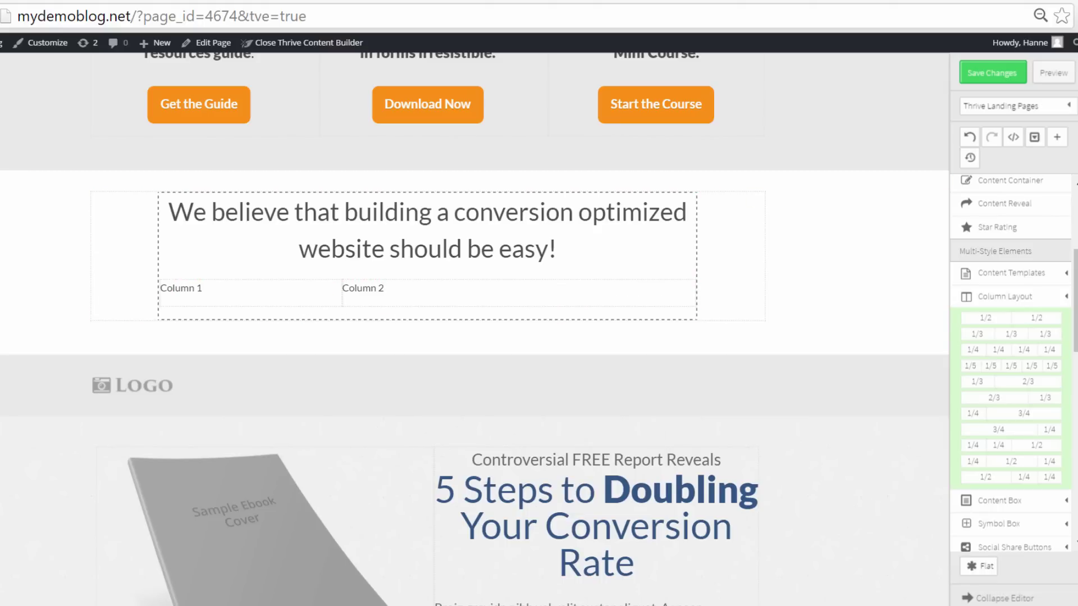
Insert the man's portrait photo from the media library as an image in the 1/3 column
{"action": "scroll", "coordinate": [988, 236], "scroll_direction": "up", "scroll_amount": 5}
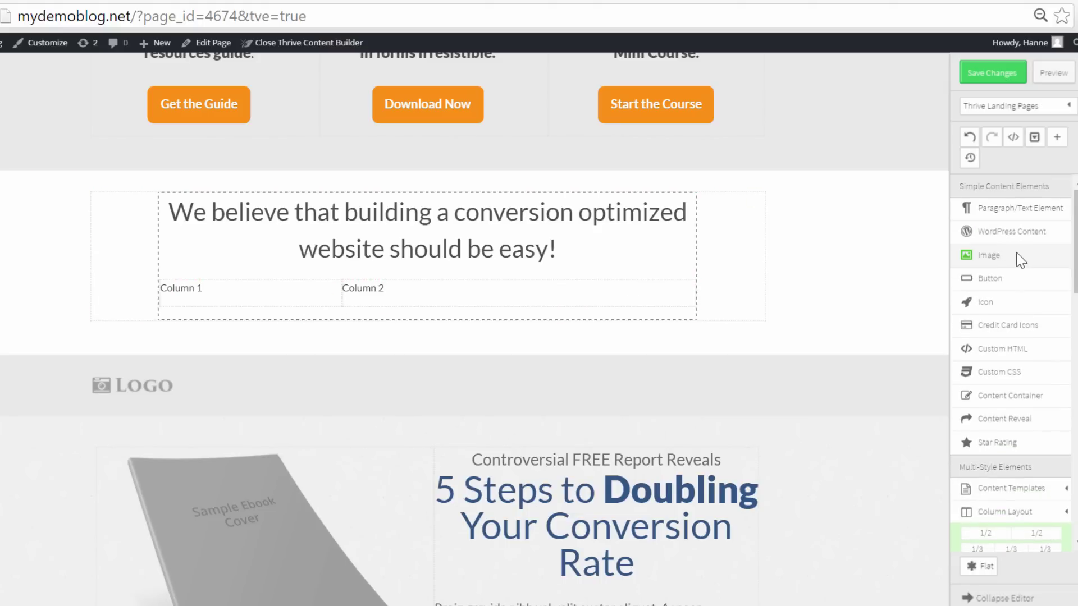
{"action": "left_click_drag", "start_coordinate": [1018, 257], "coordinate": [247, 308]}
{"action": "left_click", "coordinate": [269, 185]}
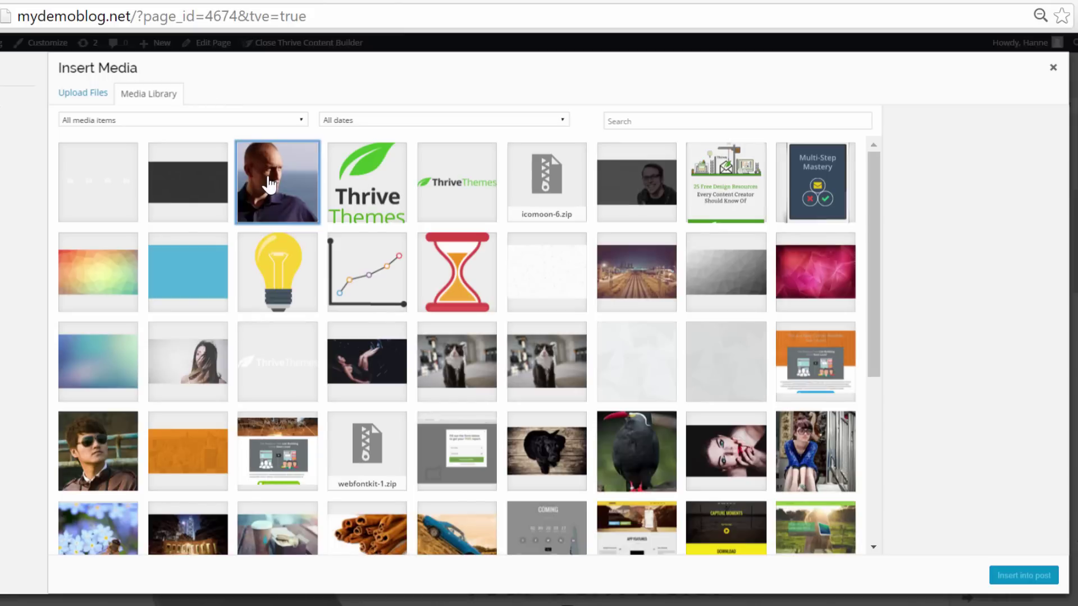
{"action": "left_click", "coordinate": [1039, 583]}
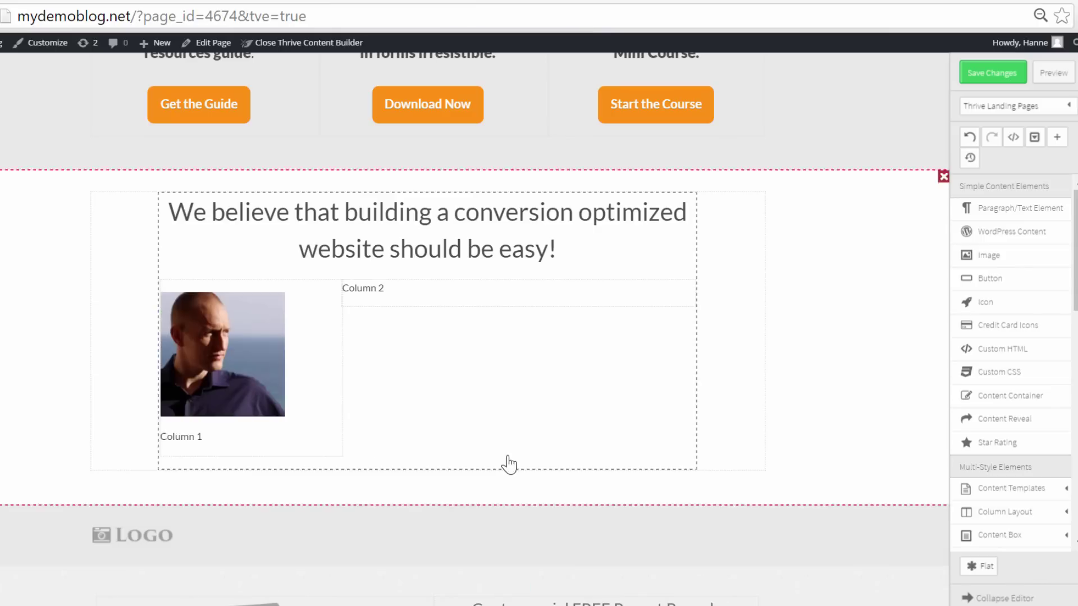
Apply the Circle image style to the portrait photo
{"action": "left_click", "coordinate": [248, 332]}
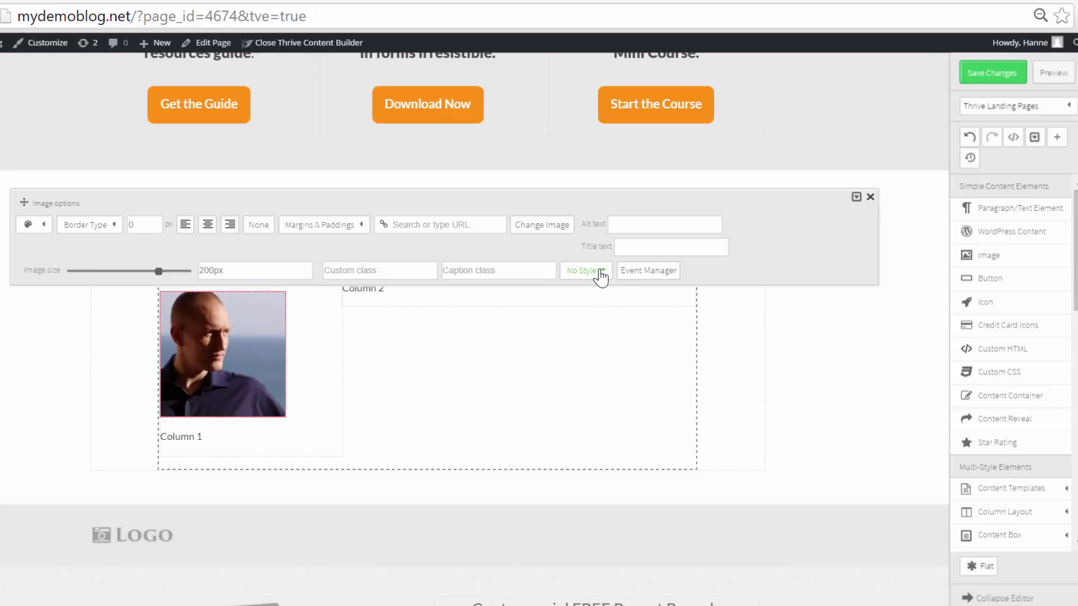
{"action": "left_click", "coordinate": [604, 273]}
{"action": "scroll", "coordinate": [663, 404], "scroll_direction": "down", "scroll_amount": 2}
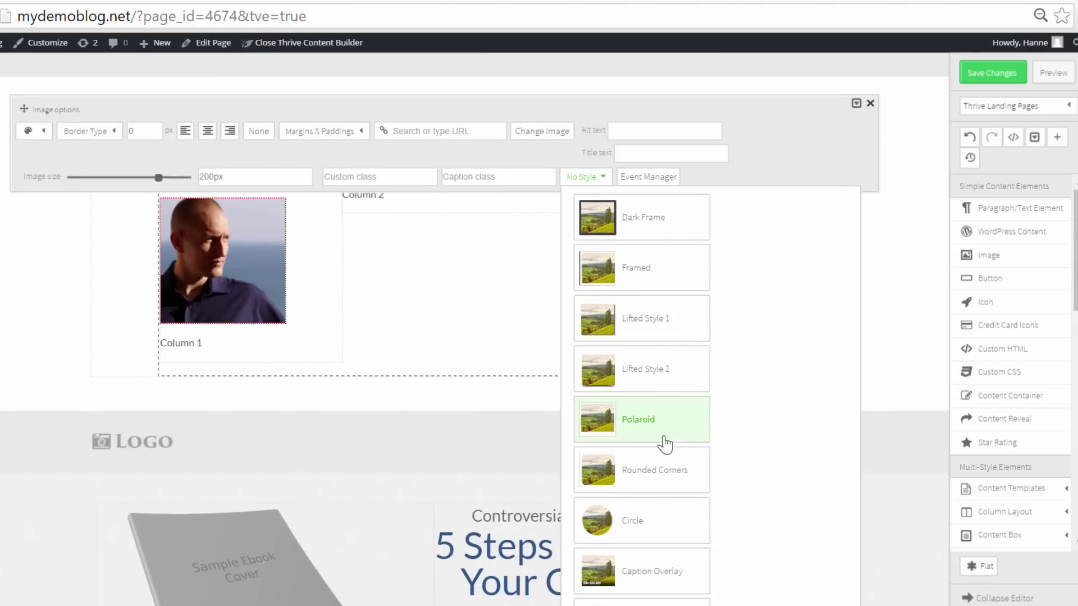
{"action": "left_click", "coordinate": [633, 520]}
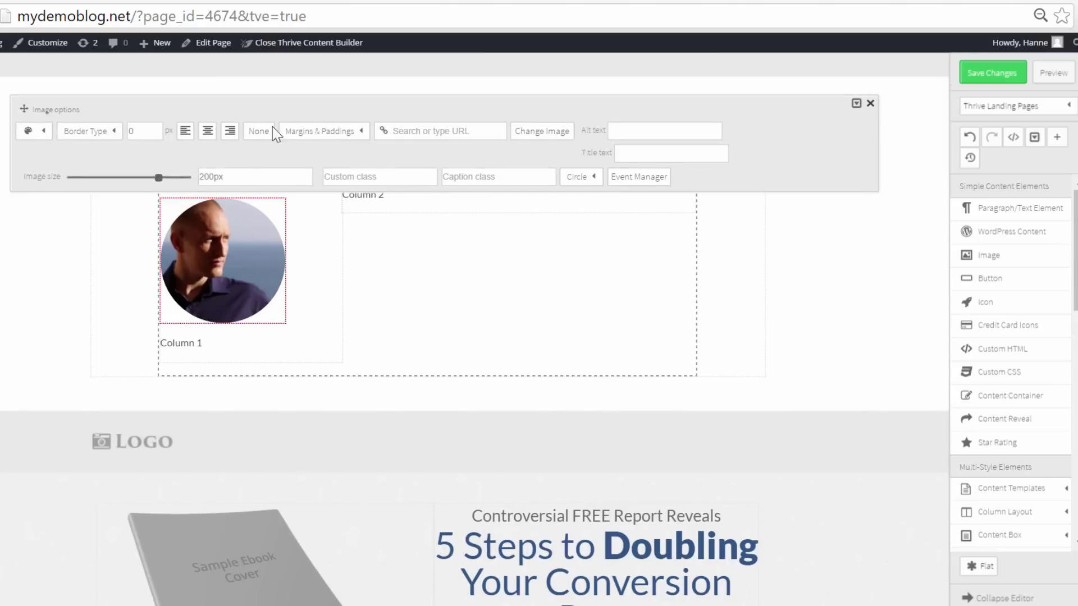
Set the portrait's image size to 100 px and align it to the right of its column
{"action": "double_click", "coordinate": [199, 177]}
{"action": "type", "text": "100"}
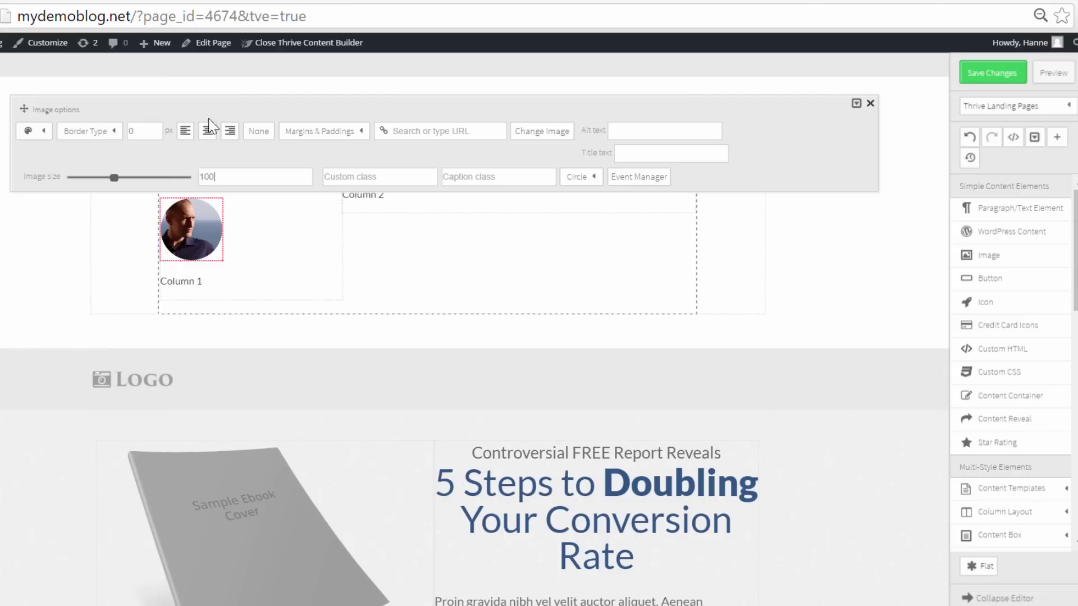
{"action": "left_click", "coordinate": [232, 135]}
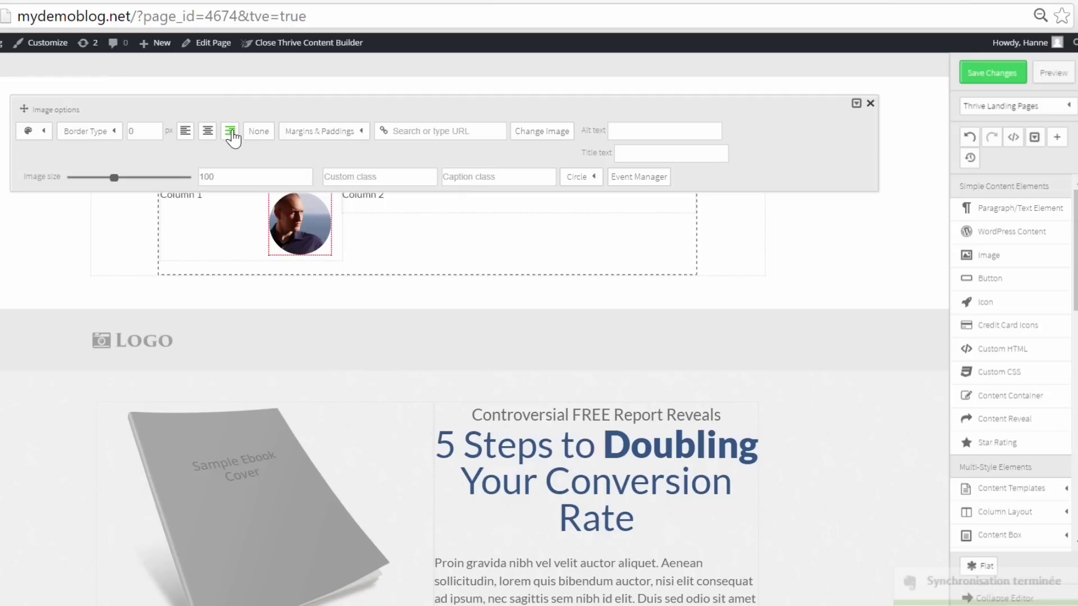
{"action": "left_click", "coordinate": [848, 263]}
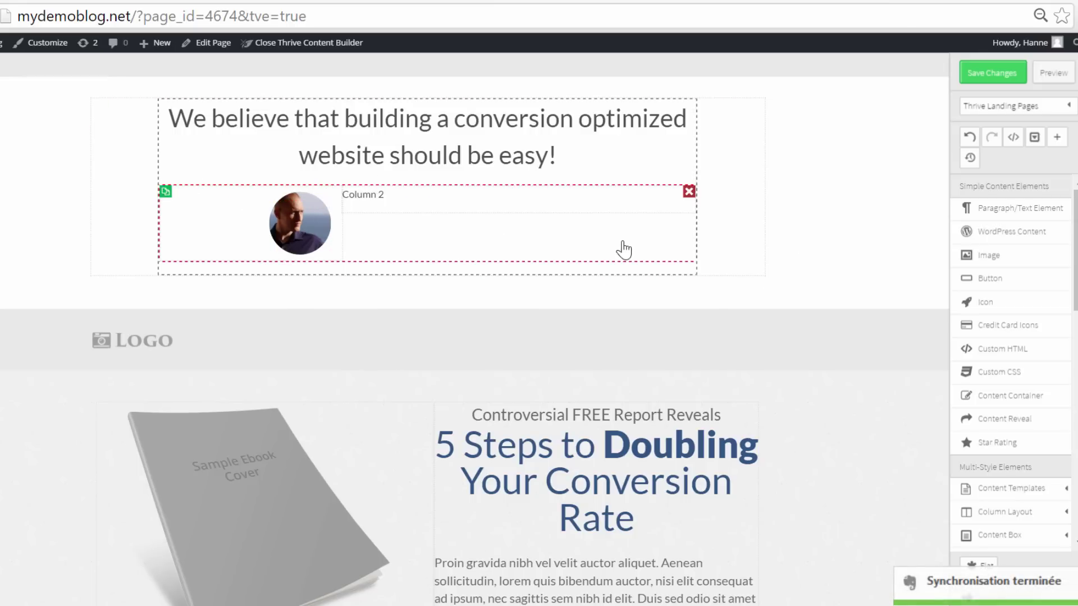
Replace the 2/3 column's placeholder with the founder's name and "Co-founder of Thrive Themes", and set the text's top margin to 50 px
{"action": "triple_click", "coordinate": [362, 195]}
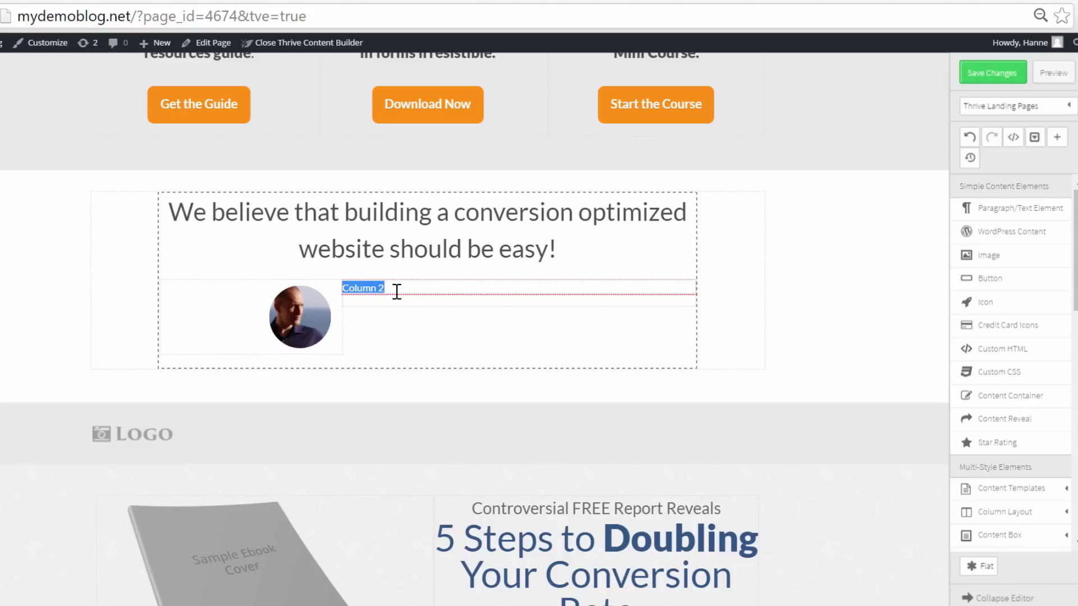
{"action": "key", "text": "ctrl+v"}
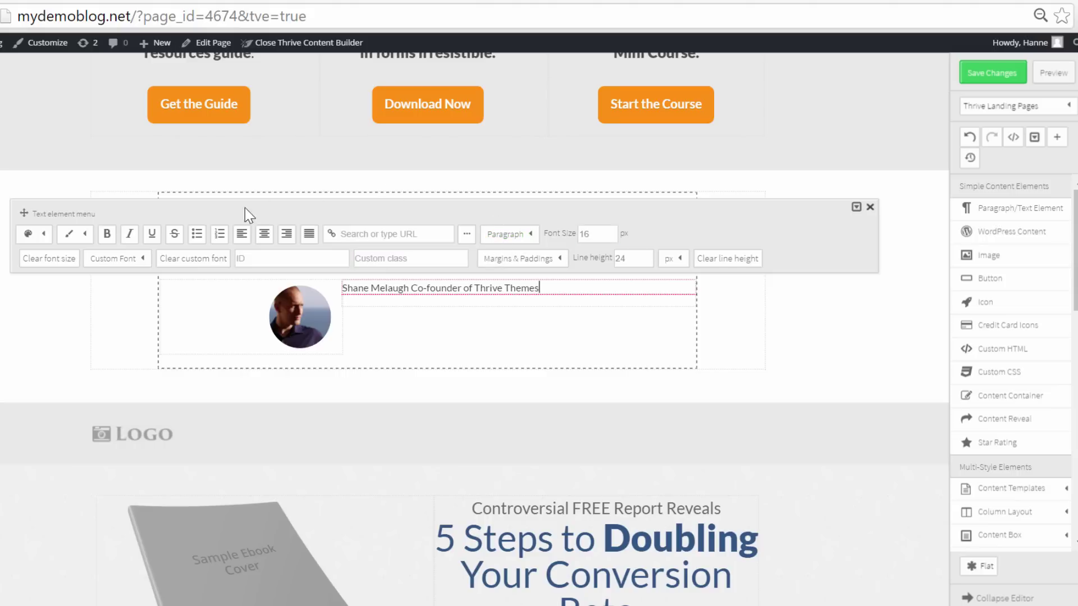
{"action": "left_click", "coordinate": [557, 260]}
{"action": "left_click", "coordinate": [545, 303]}
{"action": "type", "text": "50"}
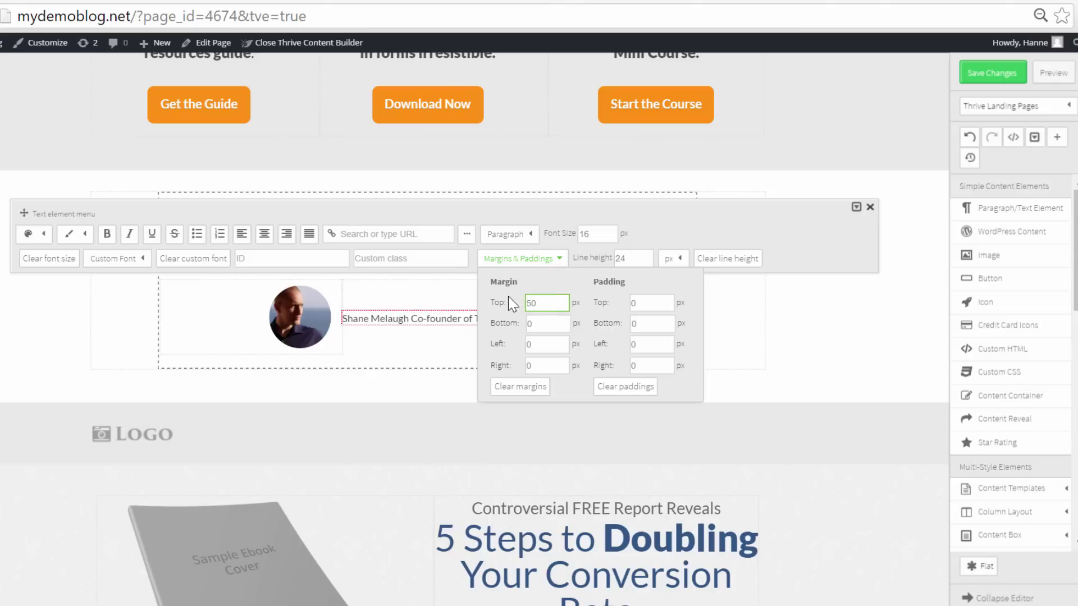
{"action": "left_click", "coordinate": [794, 330]}
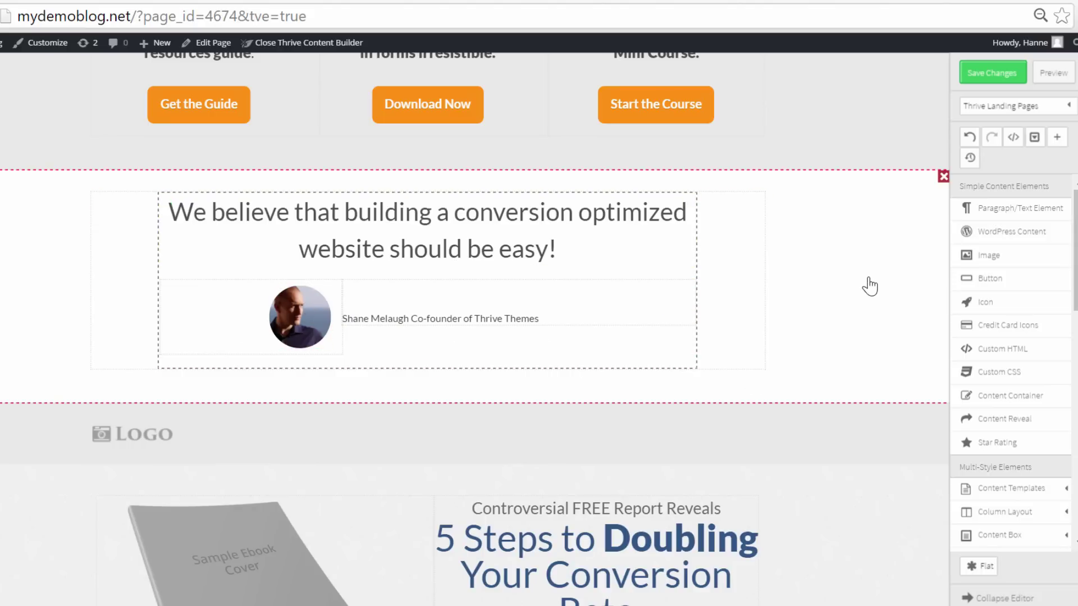
{"action": "scroll", "coordinate": [868, 285], "scroll_direction": "down", "scroll_amount": 2}
{"action": "scroll", "coordinate": [867, 285], "scroll_direction": "up", "scroll_amount": 2}
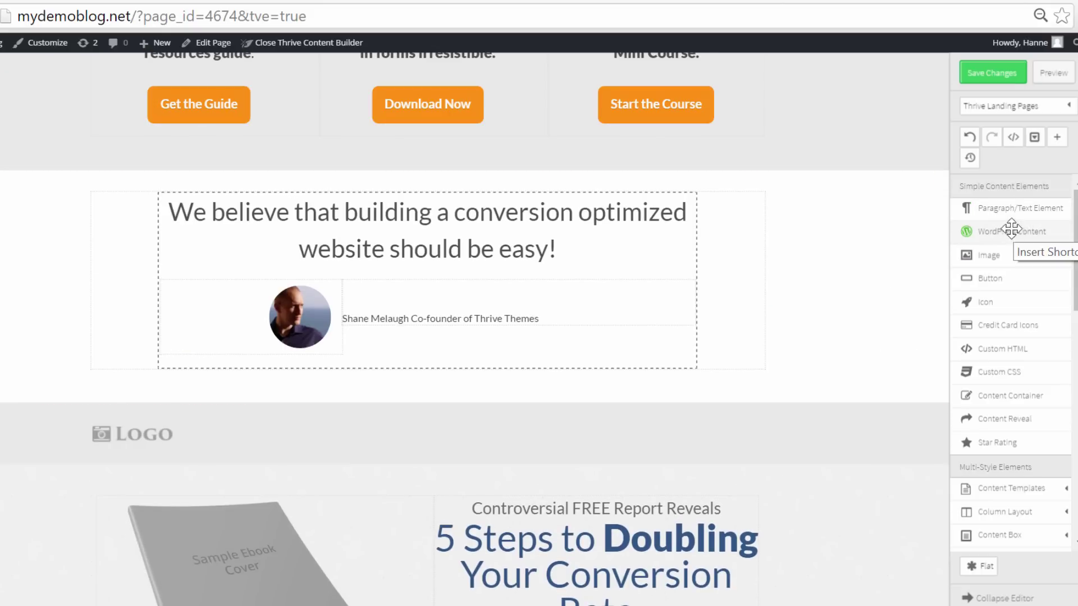
Add a text element below the portrait columns and replace its placeholder with the copied company story
{"action": "left_click_drag", "start_coordinate": [1011, 211], "coordinate": [424, 376]}
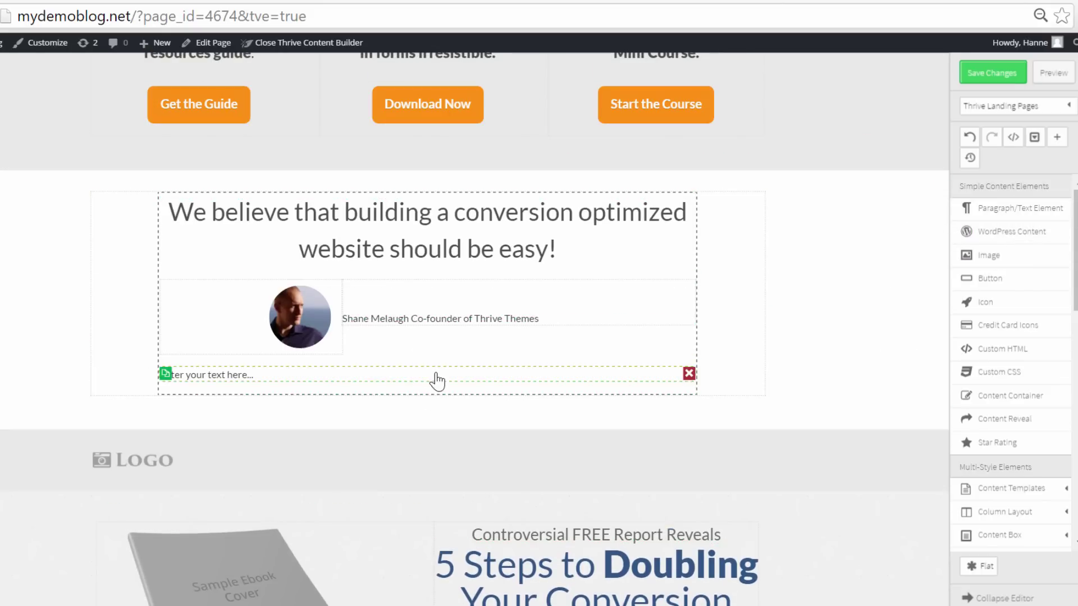
{"action": "left_click", "coordinate": [269, 375]}
{"action": "key", "text": "ctrl+v"}
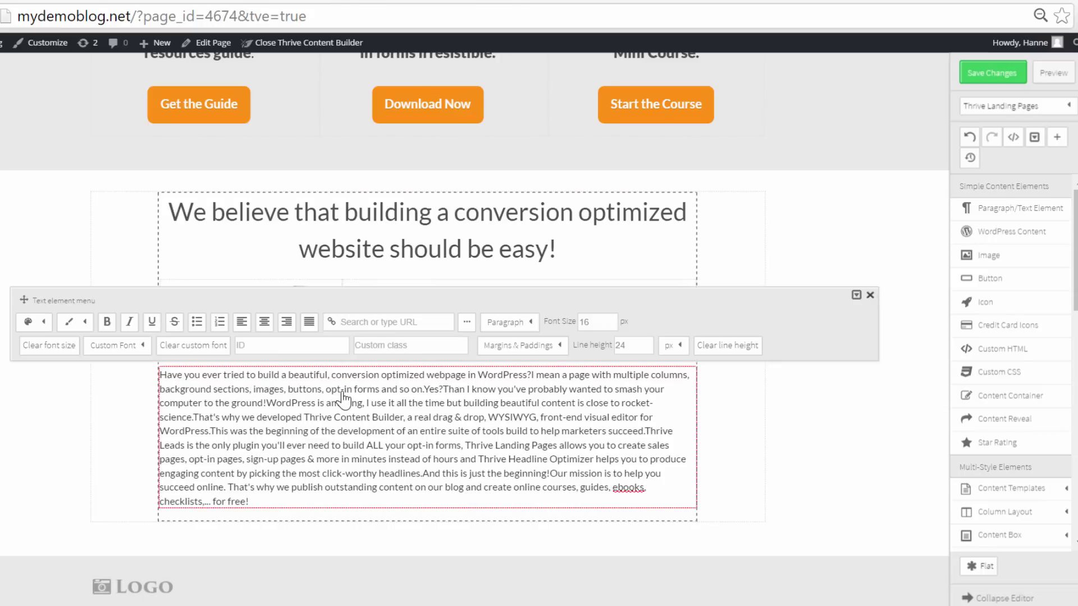
Set the whole company story text to font size 20 px and a dark grey text colour
{"action": "left_click_drag", "start_coordinate": [249, 501], "coordinate": [115, 362]}
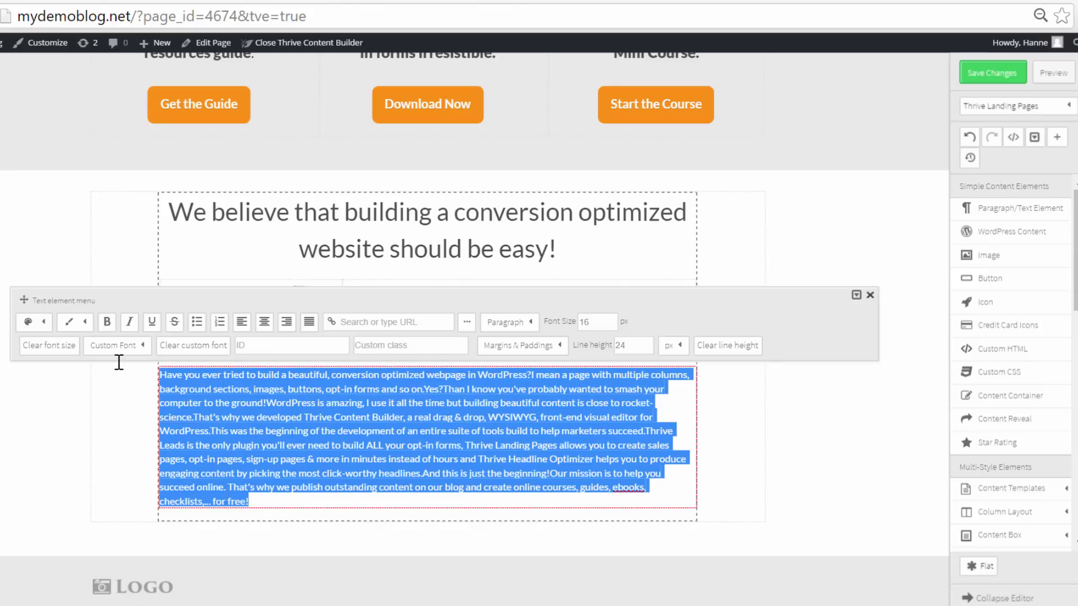
{"action": "left_click_drag", "start_coordinate": [615, 325], "coordinate": [553, 318]}
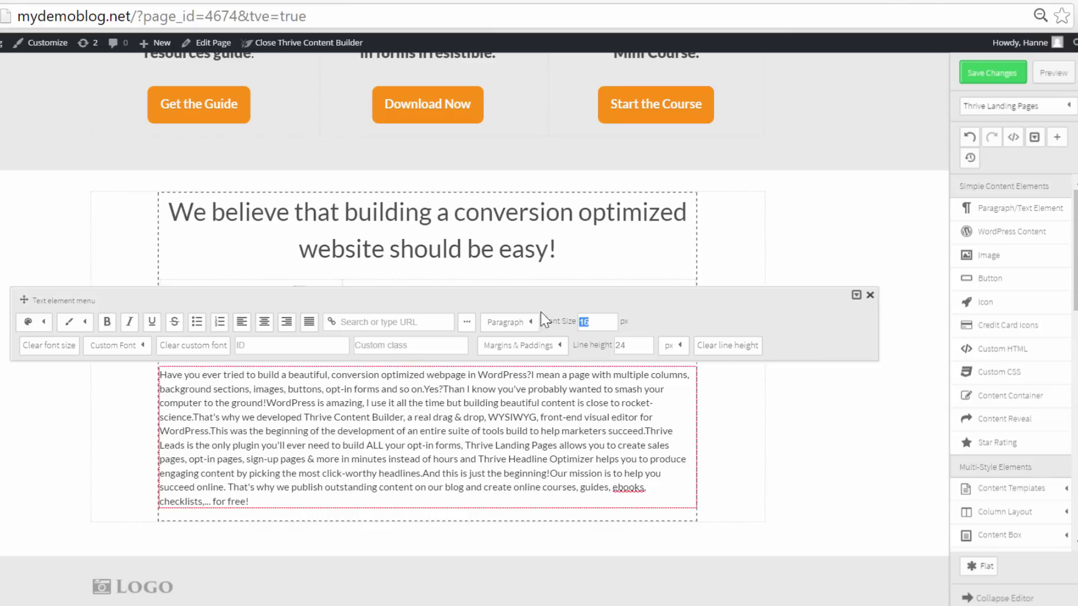
{"action": "type", "text": "20"}
{"action": "key", "text": "Return"}
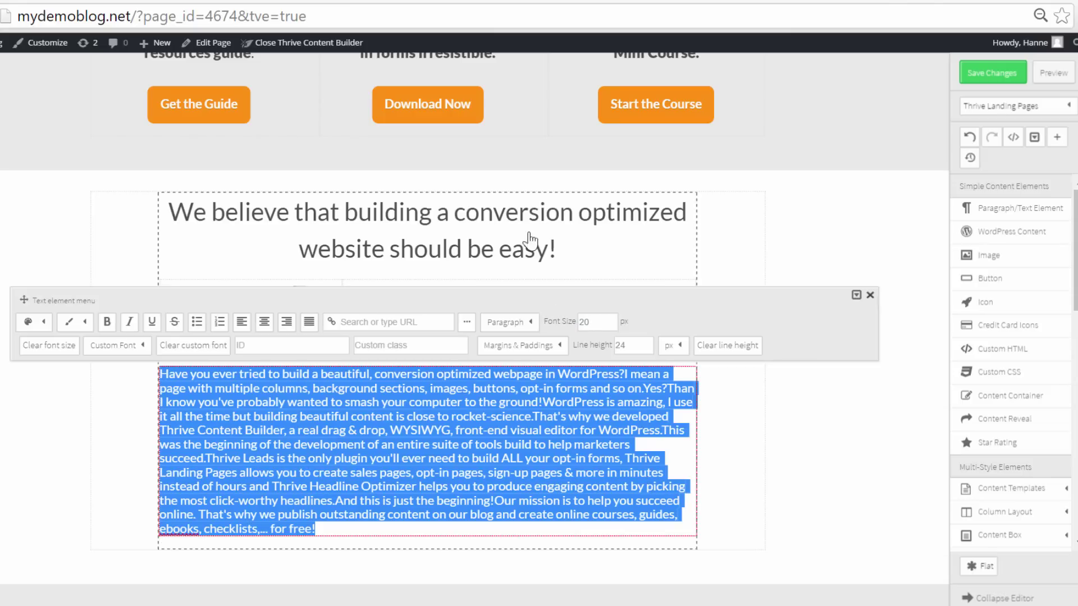
{"action": "left_click", "coordinate": [45, 323]}
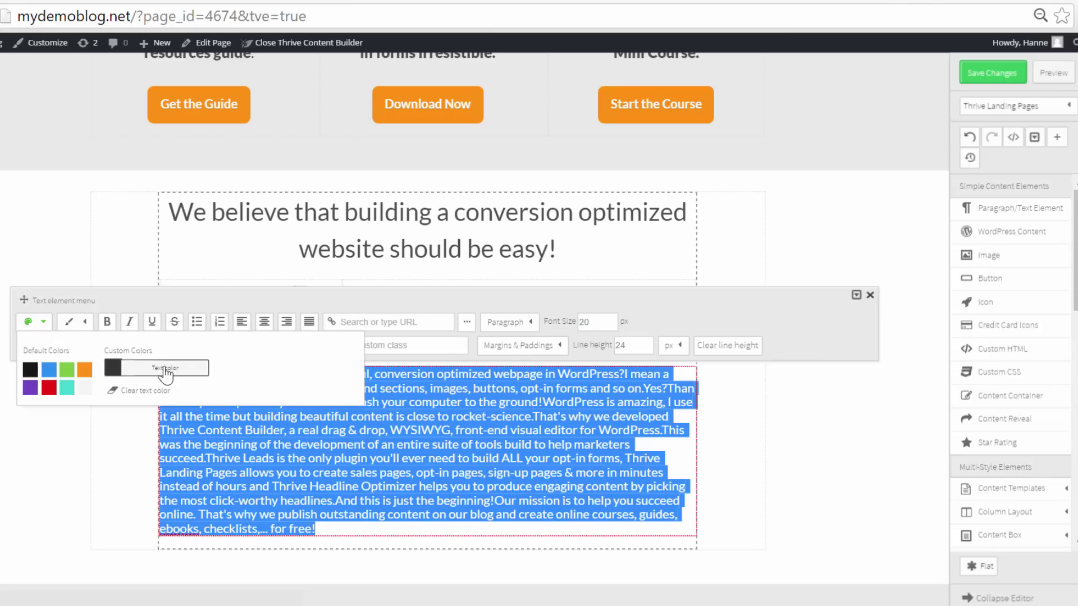
{"action": "left_click", "coordinate": [192, 367]}
{"action": "left_click", "coordinate": [325, 342]}
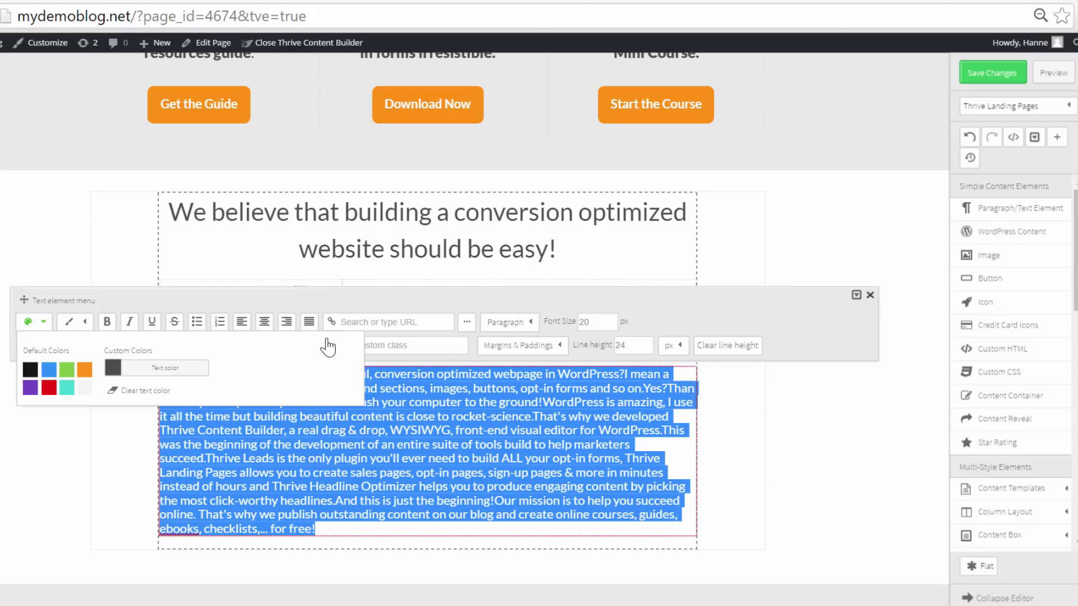
{"action": "left_click", "coordinate": [876, 301]}
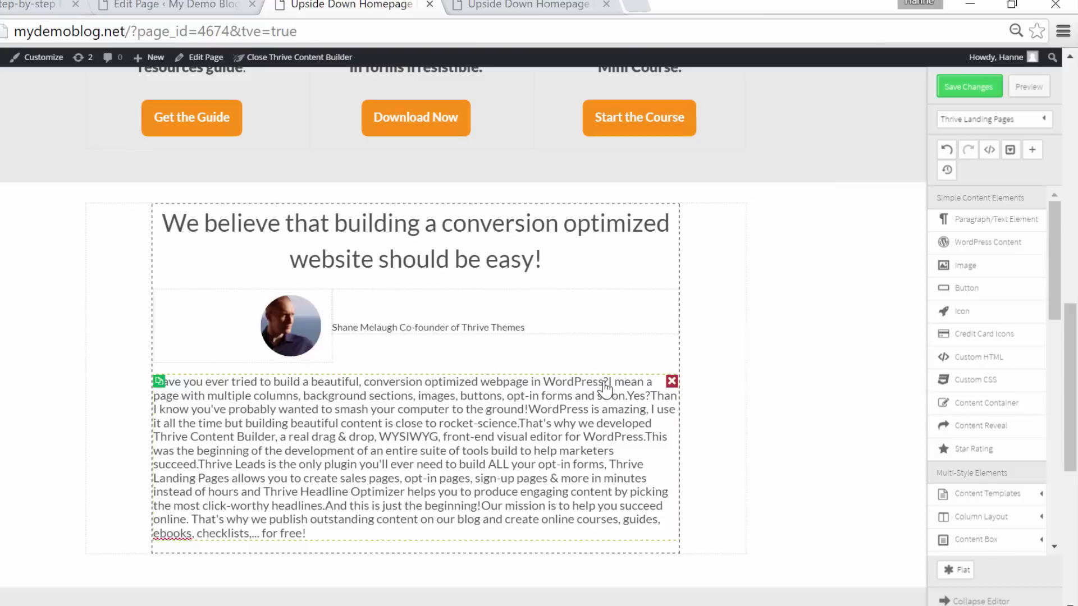
Break the story text into new paragraphs after "webpage in WordPress?", "and so on." and "Yes?"
{"action": "left_click", "coordinate": [621, 374]}
{"action": "key", "text": "Return"}
{"action": "left_click", "coordinate": [177, 416]}
{"action": "key", "text": "Return"}
{"action": "left_click", "coordinate": [179, 434]}
{"action": "key", "text": "Return"}
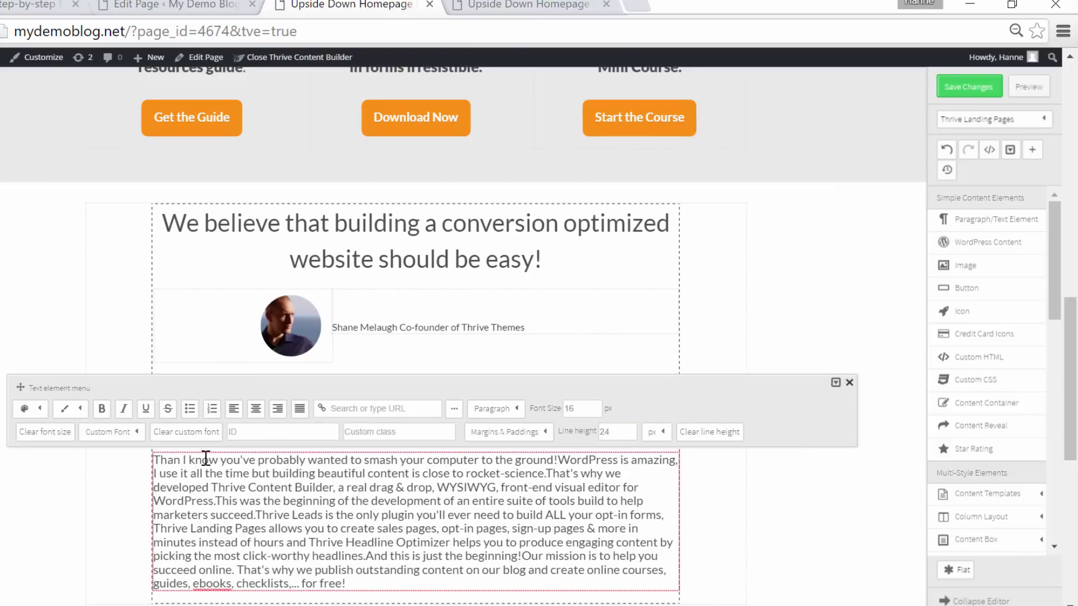
Start new paragraphs after "smash your computer to the ground!" and "close to rocket-science."
{"action": "scroll", "coordinate": [561, 280], "scroll_direction": "down", "scroll_amount": 3}
{"action": "left_click", "coordinate": [557, 277]}
{"action": "key", "text": "Return"}
{"action": "left_click", "coordinate": [196, 313]}
{"action": "key", "text": "Return"}
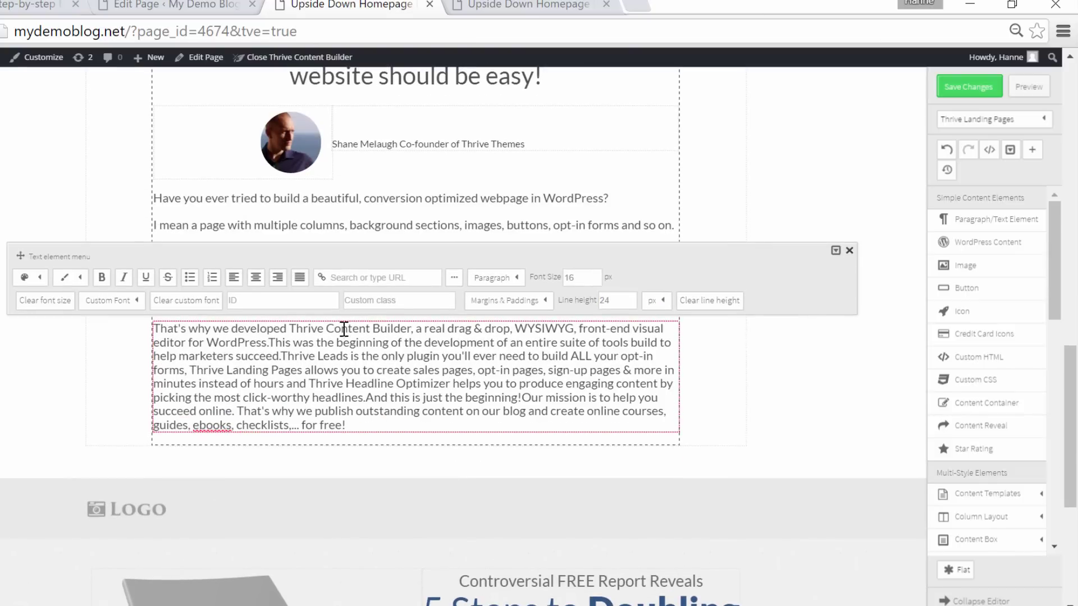
Start new paragraphs after "front-end visual editor for WordPress.", "click-worthy headlines." and "And this is just the beginning!"
{"action": "key", "text": "Return"}
{"action": "left_click", "coordinate": [331, 352]}
{"action": "key", "text": "Return"}
{"action": "left_click", "coordinate": [313, 356]}
{"action": "key", "text": "Return"}
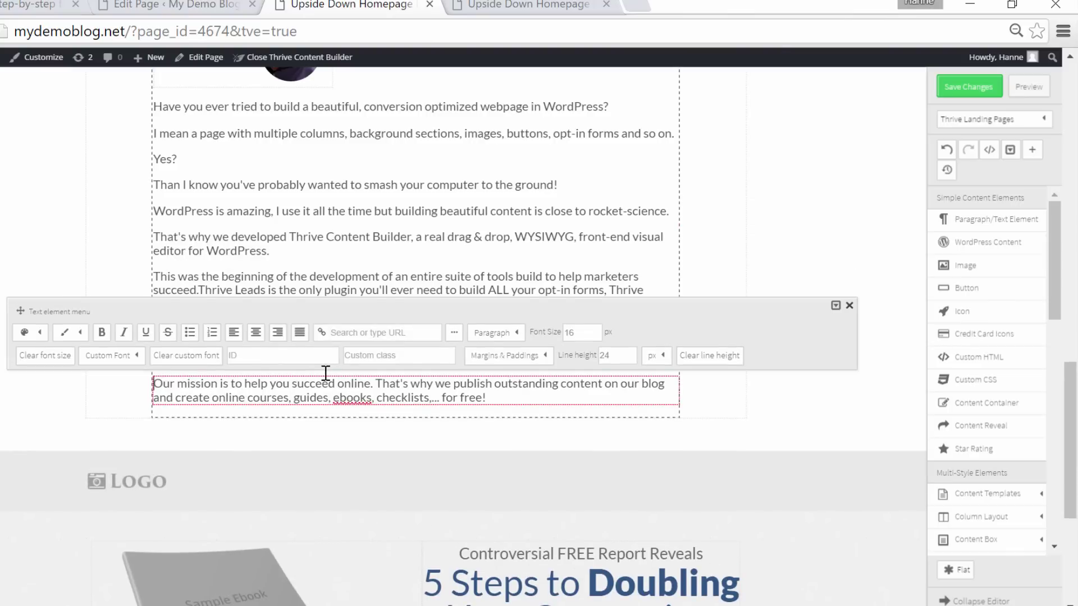
Set the line height of the story paragraphs to 30 px
{"action": "left_click", "coordinate": [824, 422]}
{"action": "scroll", "coordinate": [303, 235], "scroll_direction": "up", "scroll_amount": 2}
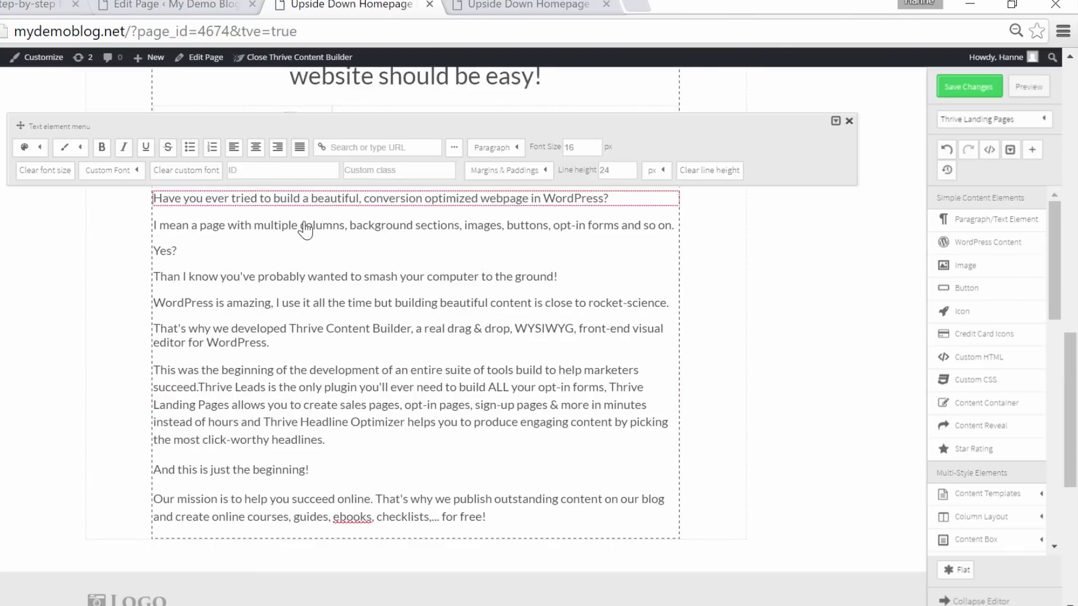
{"action": "left_click", "coordinate": [247, 344]}
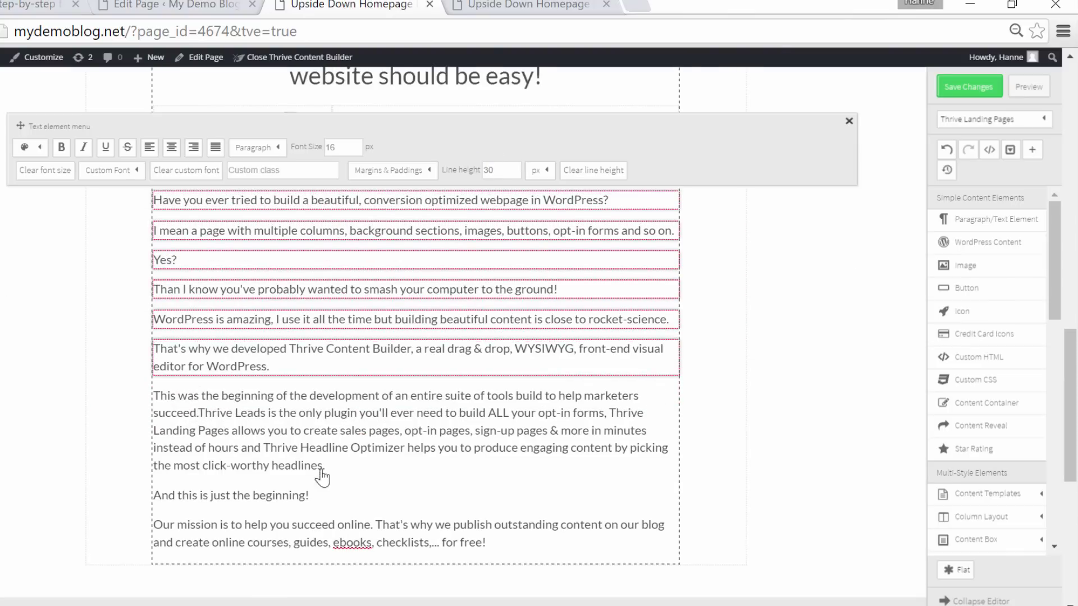
Bold "an entire suite of tools build to help marketers succeed" and start a new paragraph at "Thrive Leads is the only plugin"
{"action": "scroll", "coordinate": [252, 487], "scroll_direction": "down", "scroll_amount": 2}
{"action": "left_click_drag", "start_coordinate": [395, 305], "coordinate": [198, 321]}
{"action": "left_click", "coordinate": [200, 321]}
{"action": "key", "text": "Return"}
{"action": "left_click", "coordinate": [806, 371]}
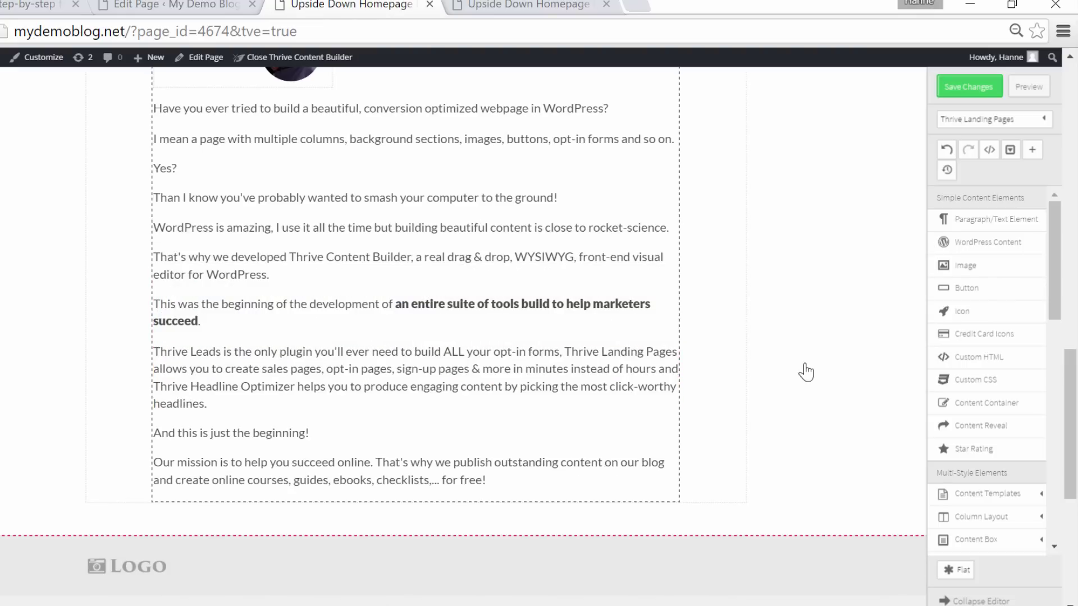
Add a button below the last story paragraph and set its background colour to the turquoise favourite
{"action": "scroll", "coordinate": [806, 371], "scroll_direction": "down", "scroll_amount": 3}
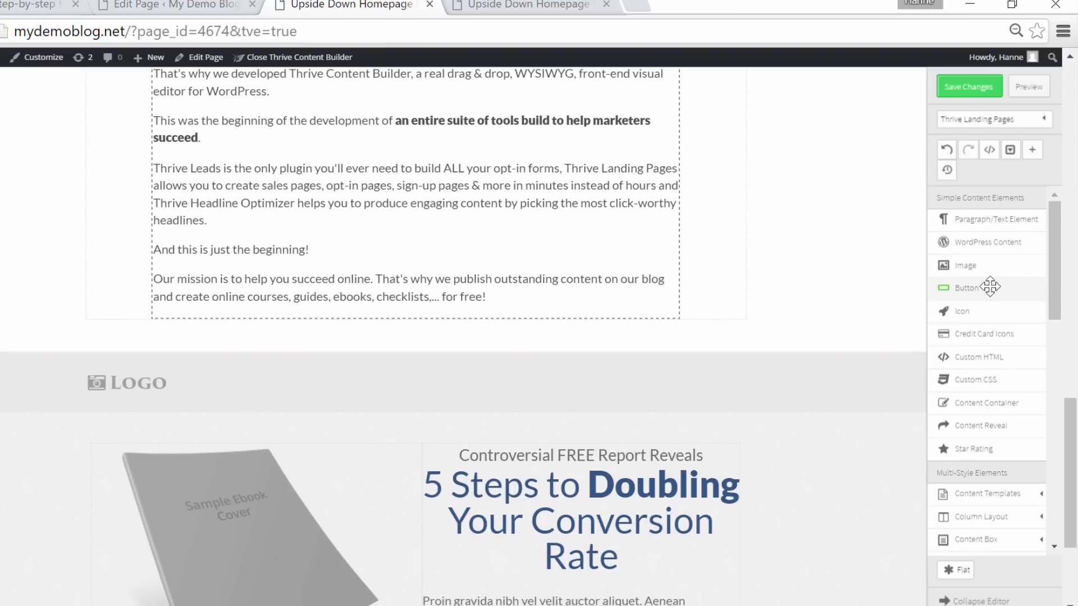
{"action": "left_click_drag", "start_coordinate": [989, 287], "coordinate": [409, 320]}
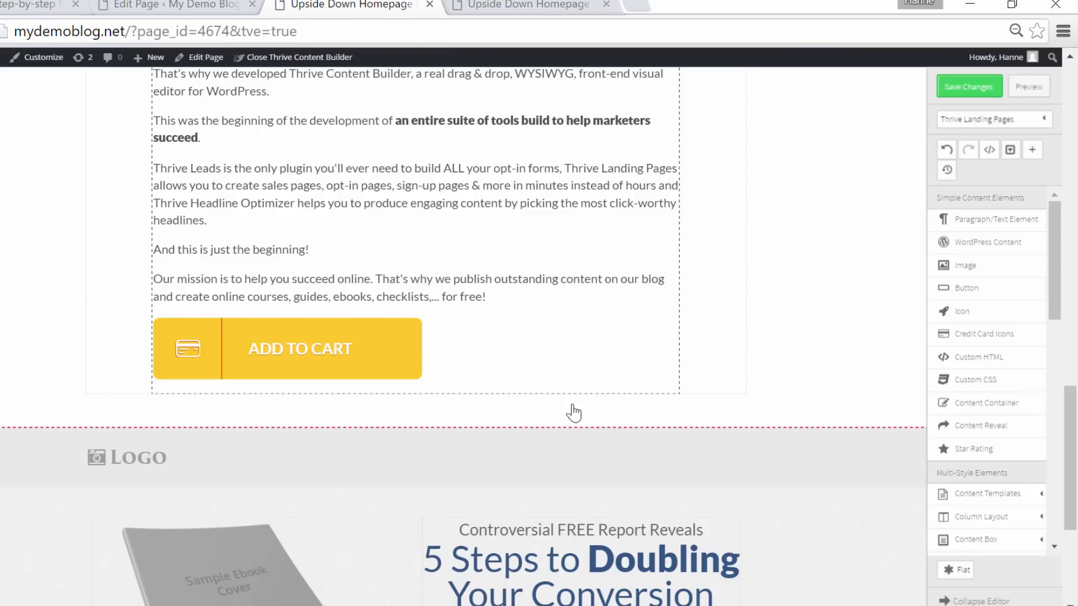
{"action": "left_click", "coordinate": [375, 357]}
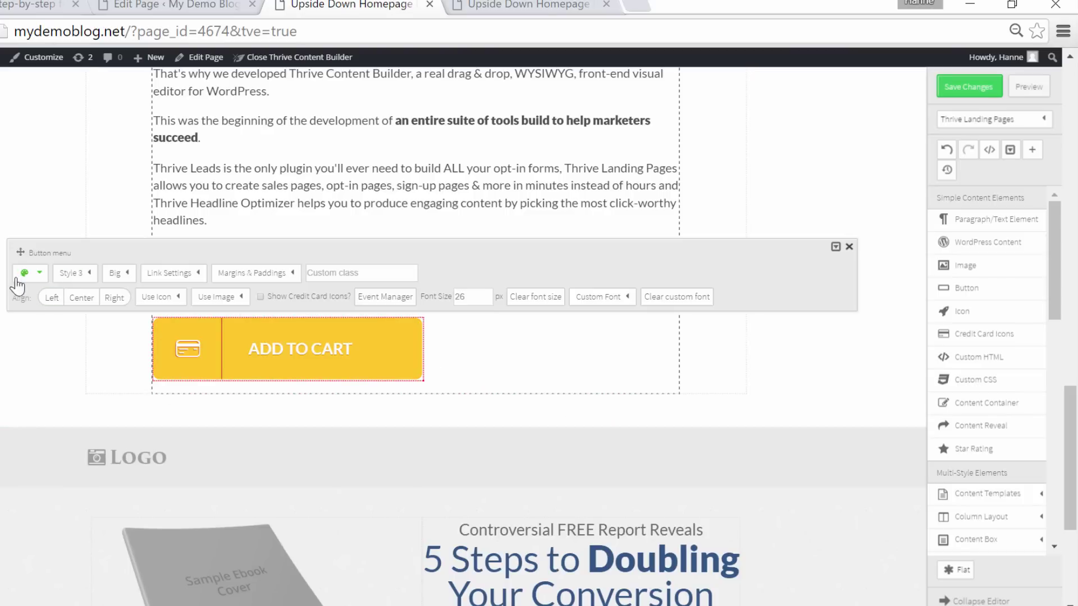
{"action": "left_click", "coordinate": [35, 274]}
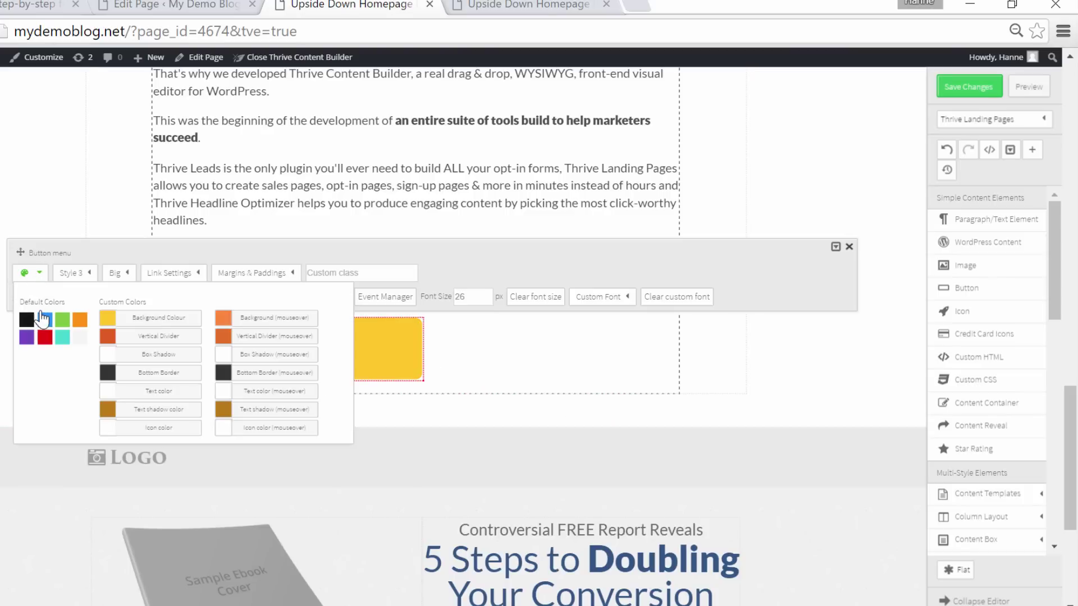
{"action": "left_click", "coordinate": [161, 318]}
{"action": "left_click", "coordinate": [239, 208]}
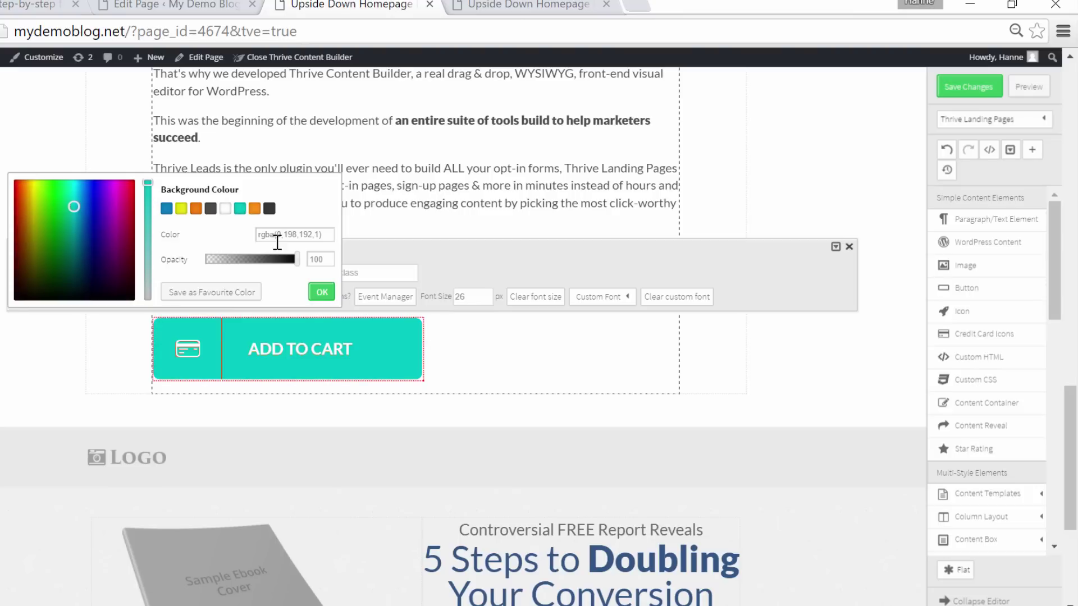
{"action": "left_click", "coordinate": [321, 292]}
Set the new button's size to Normal and its design to Style 1
{"action": "left_click", "coordinate": [122, 273]}
{"action": "left_click", "coordinate": [120, 316]}
{"action": "left_click", "coordinate": [71, 272]}
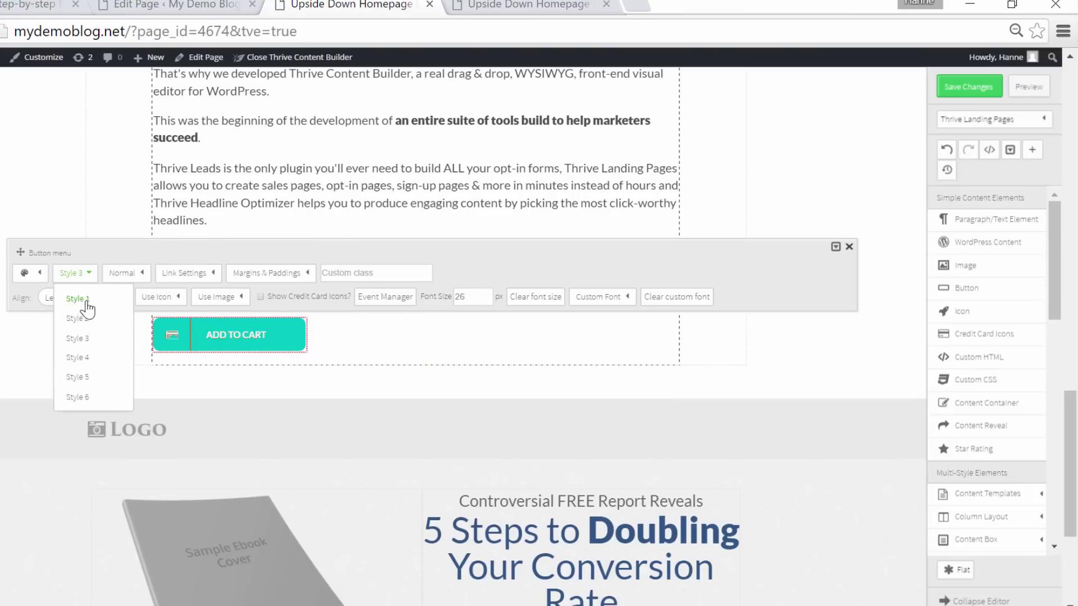
{"action": "left_click", "coordinate": [81, 366]}
Label the button "Get the 25 Free Design Resources Guide Now!" in font size 25 px and centre it
{"action": "left_click", "coordinate": [270, 334]}
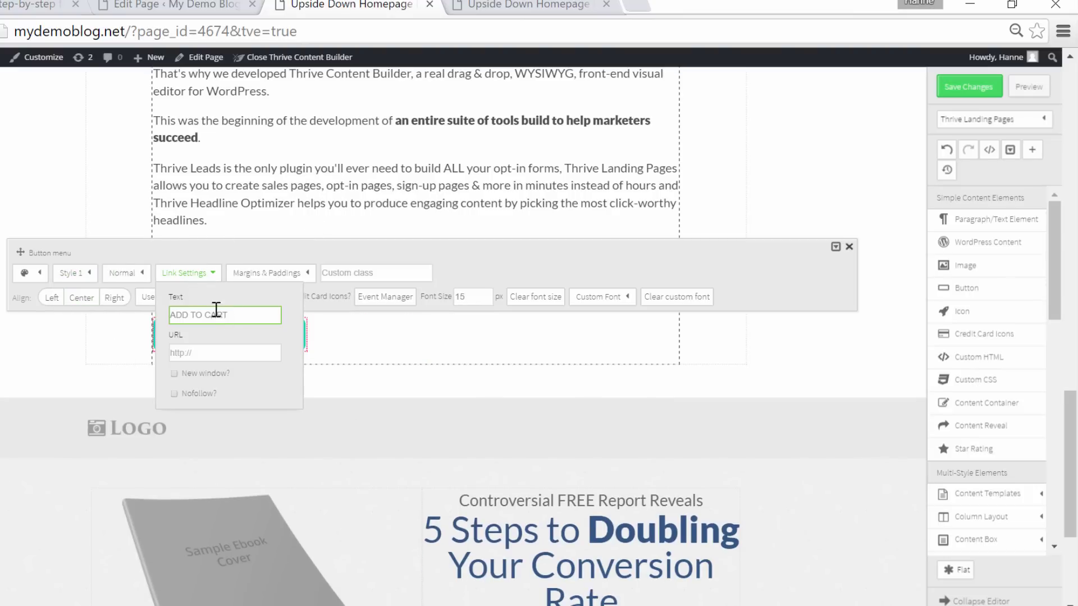
{"action": "type", "text": "Get the 25 Free Design Resources Guide Now!"}
{"action": "double_click", "coordinate": [460, 297]}
{"action": "type", "text": "25"}
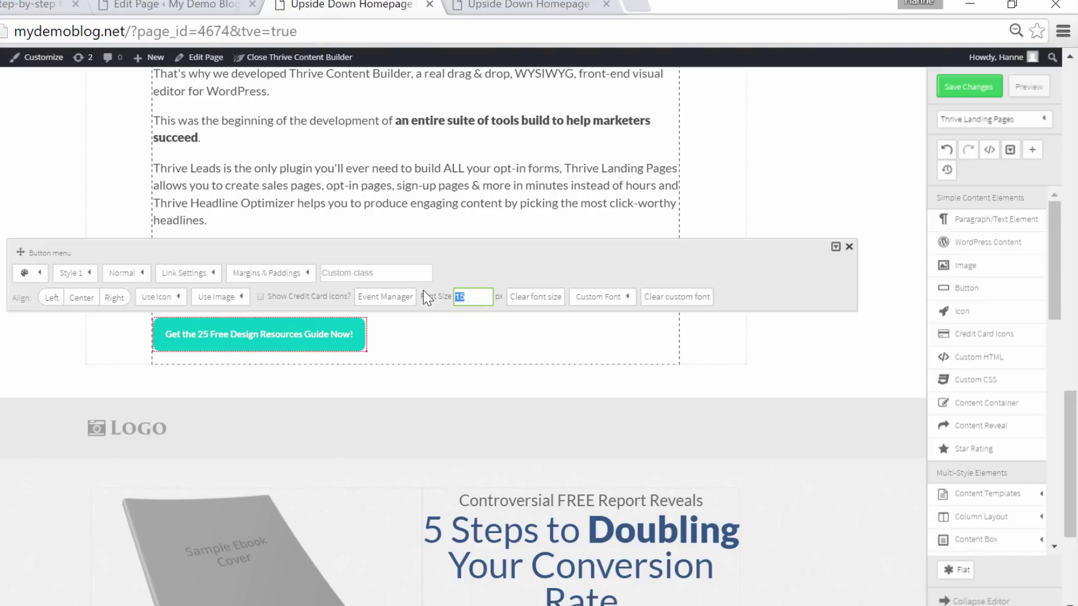
{"action": "left_click", "coordinate": [78, 298]}
{"action": "left_click", "coordinate": [825, 371]}
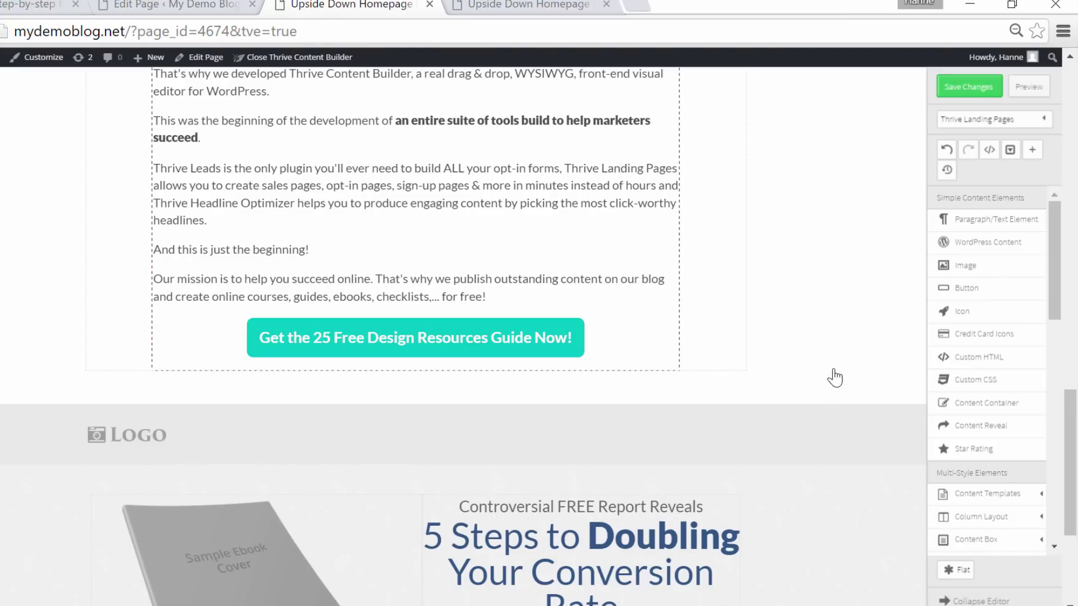
Set the turquoise button's top and bottom margins to 30 px
{"action": "left_click", "coordinate": [556, 337]}
{"action": "left_click", "coordinate": [293, 277]}
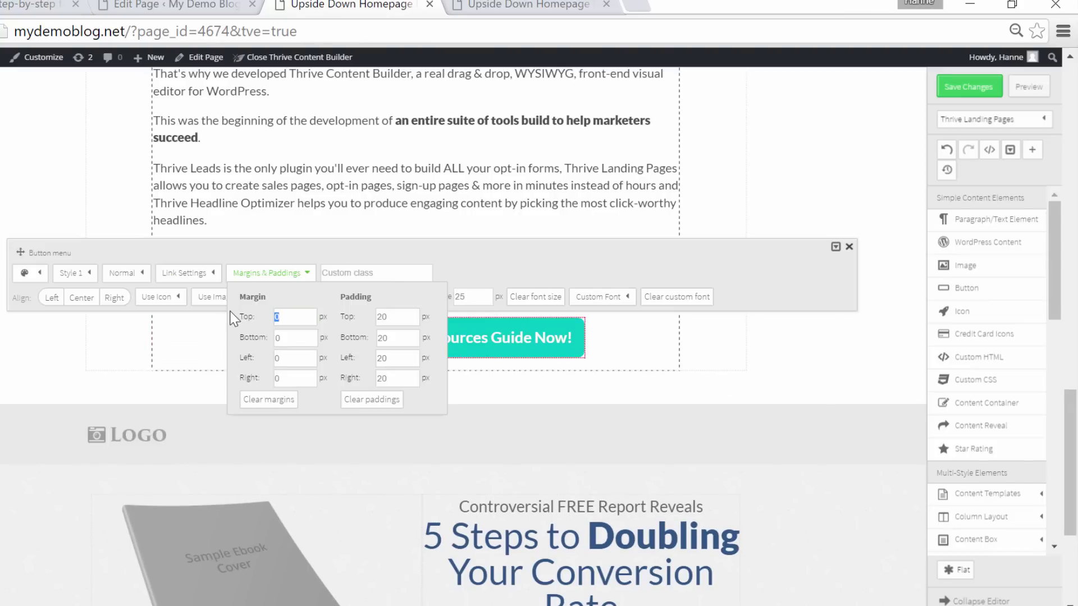
{"action": "type", "text": "30"}
{"action": "left_click", "coordinate": [860, 376]}
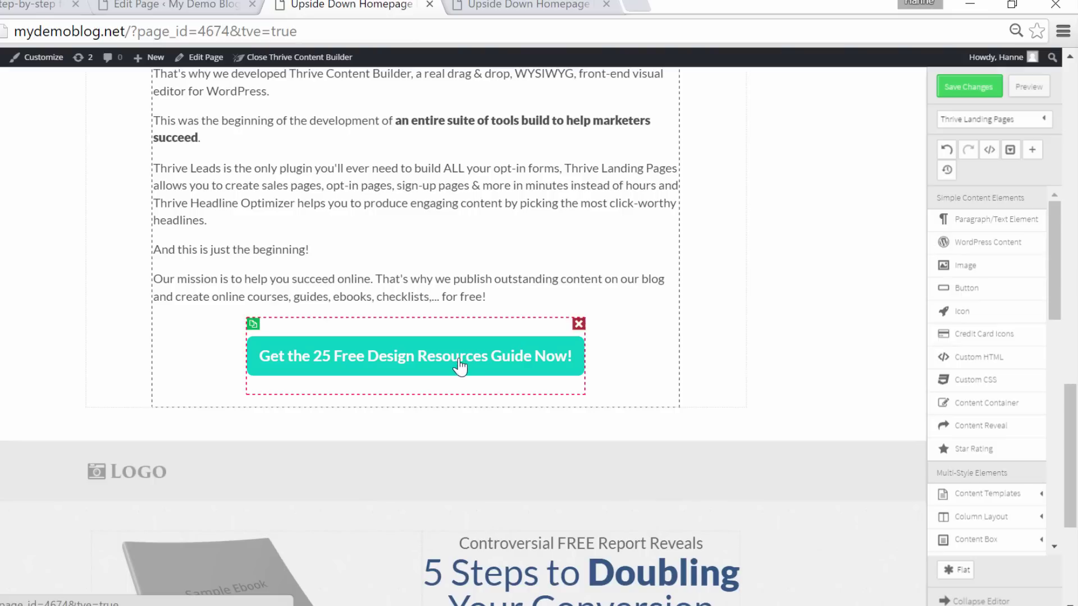
{"action": "left_click", "coordinate": [403, 347]}
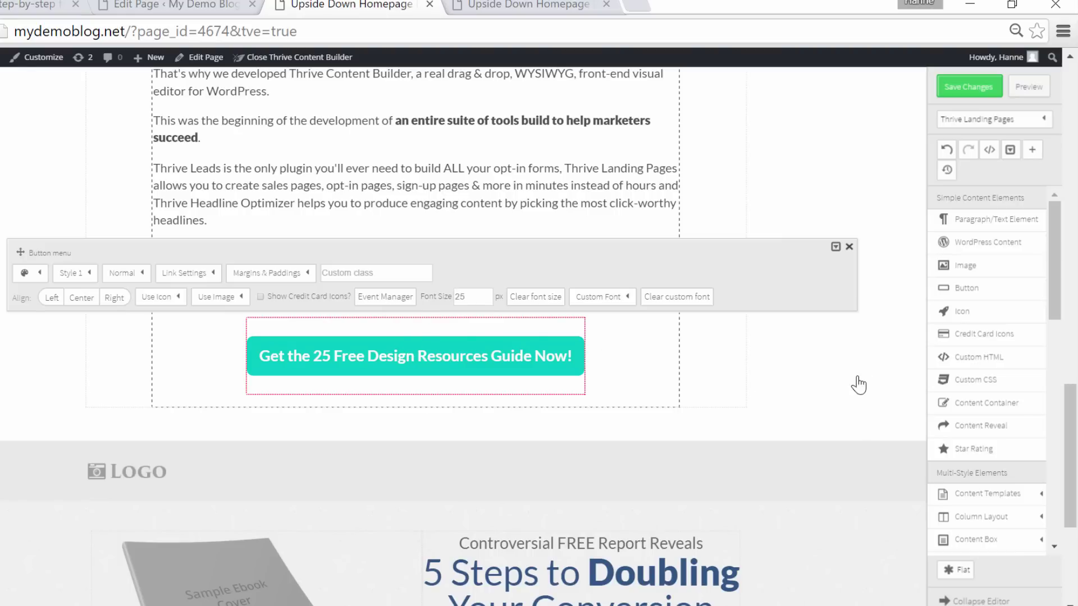
Delete the leftover free report template content below the bottom logo, including its emptied section
{"action": "scroll", "coordinate": [830, 306], "scroll_direction": "down", "scroll_amount": 3}
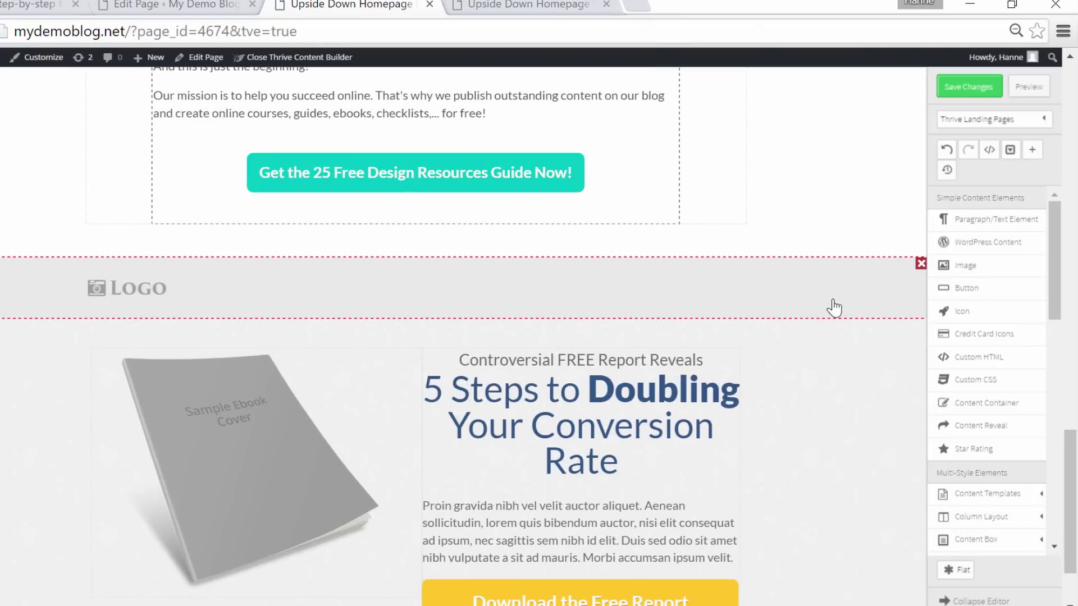
{"action": "scroll", "coordinate": [833, 307], "scroll_direction": "down", "scroll_amount": 2}
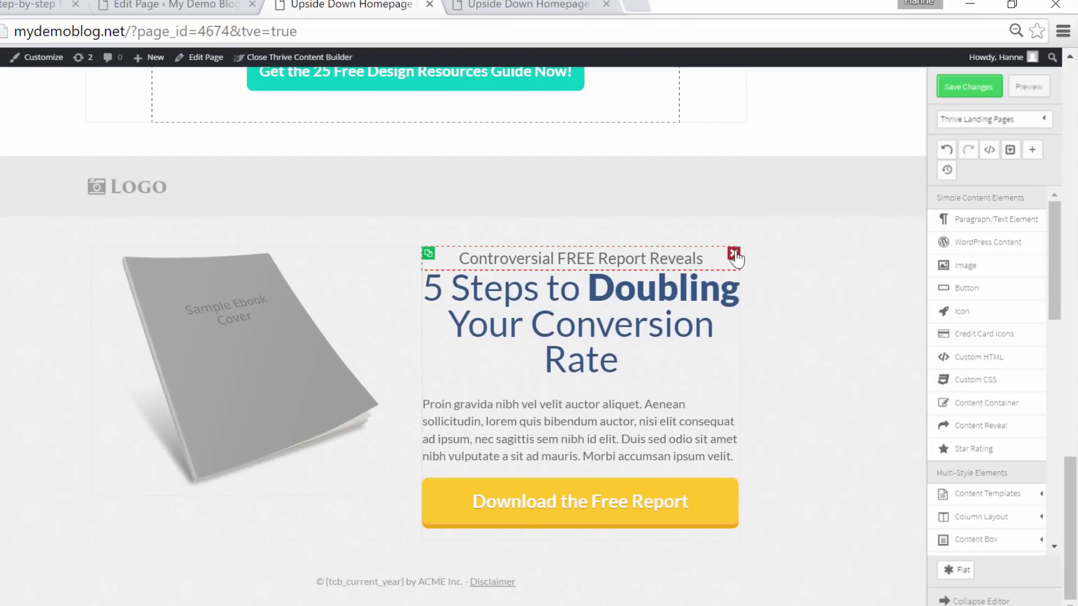
{"action": "left_click", "coordinate": [733, 253]}
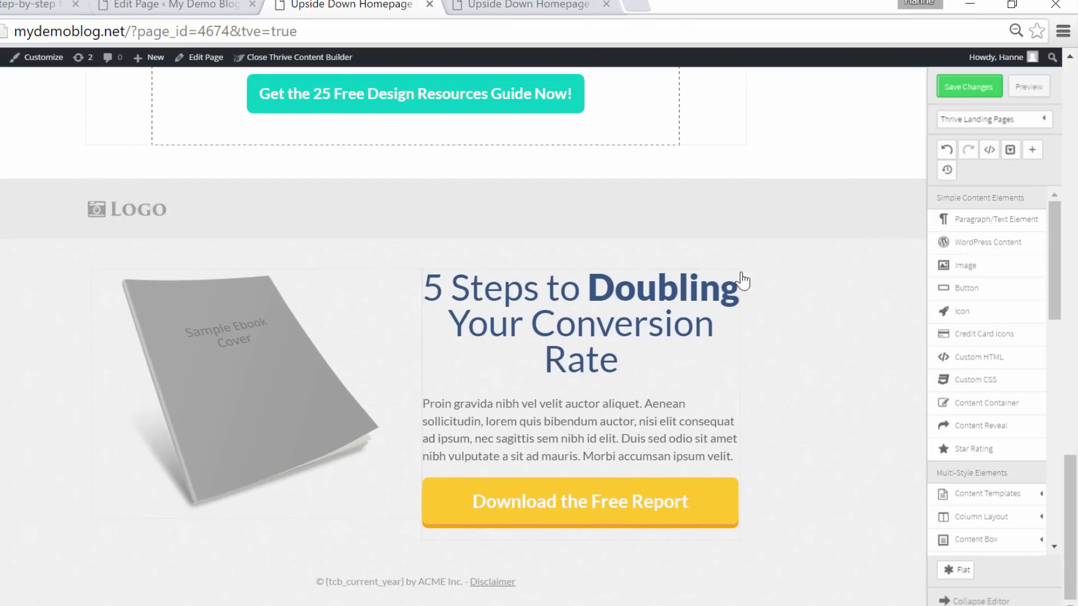
{"action": "left_click", "coordinate": [740, 276]}
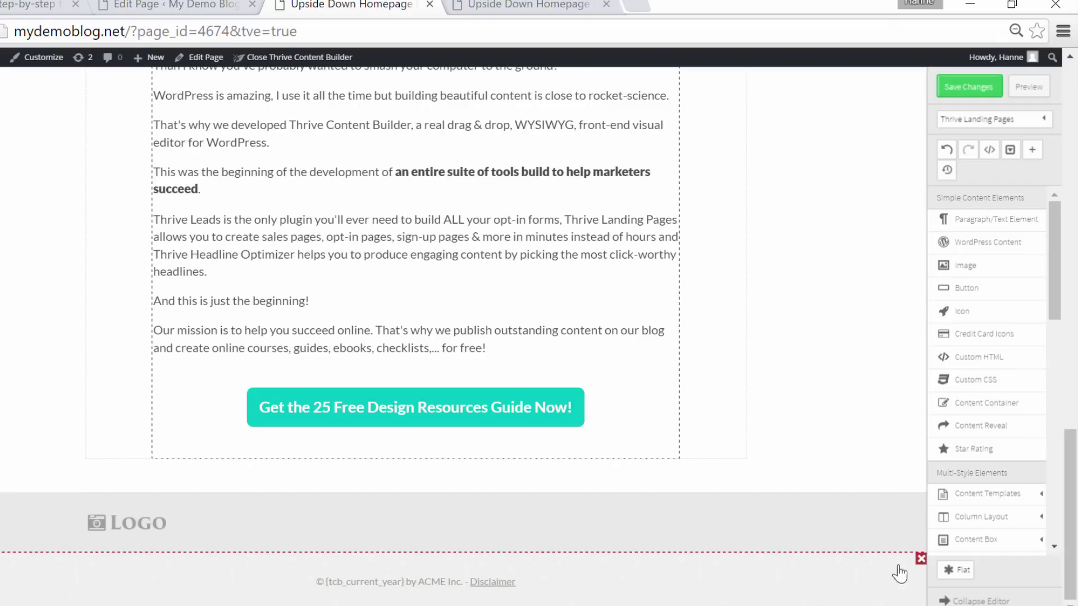
{"action": "left_click", "coordinate": [921, 560]}
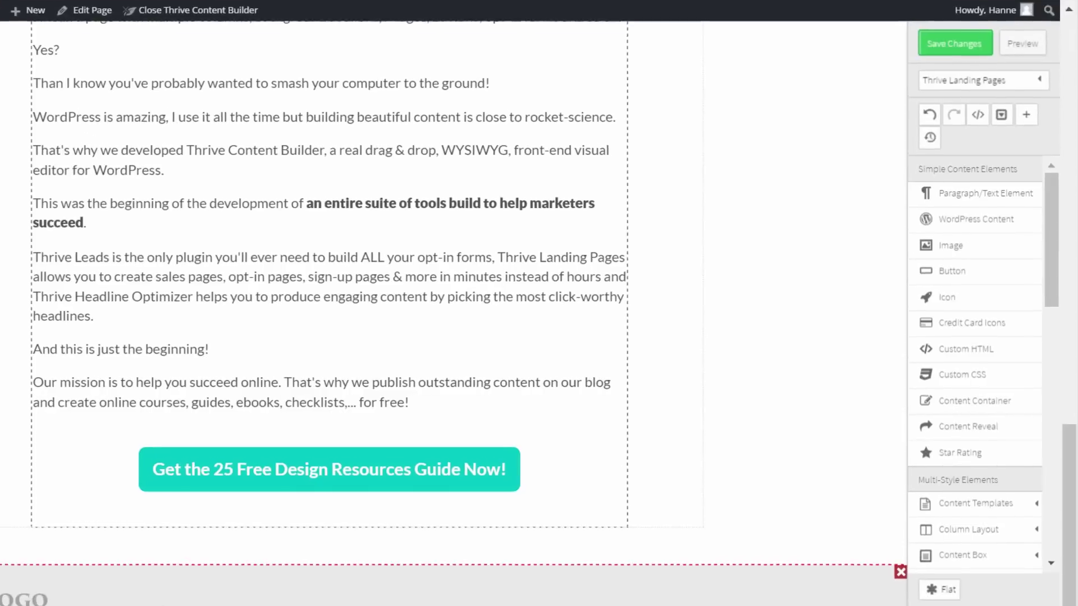
Place a Custom Menu widget in the bottom logo section and delete the logo there
{"action": "left_click_drag", "start_coordinate": [1045, 118], "coordinate": [1063, 360]}
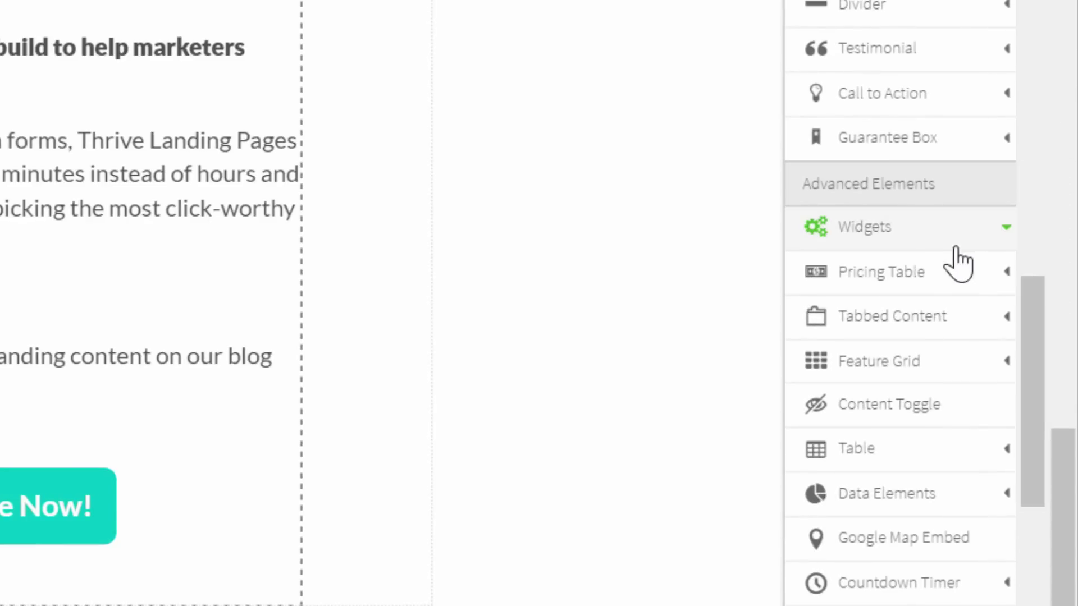
{"action": "left_click", "coordinate": [939, 227]}
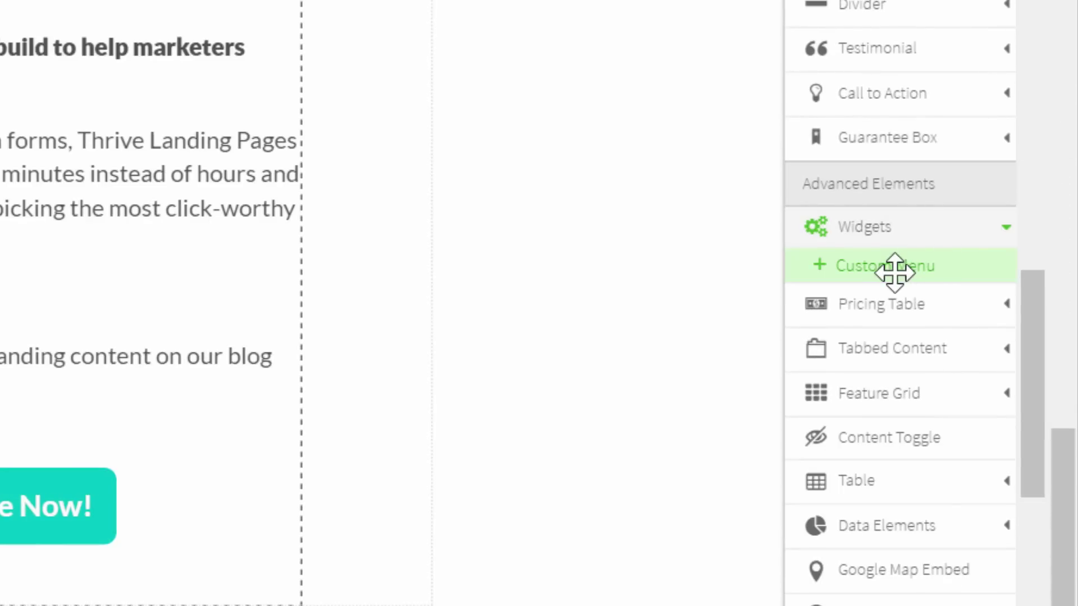
{"action": "left_click_drag", "start_coordinate": [895, 270], "coordinate": [0, 605]}
{"action": "left_click_drag", "start_coordinate": [117, 563], "coordinate": [94, 605]}
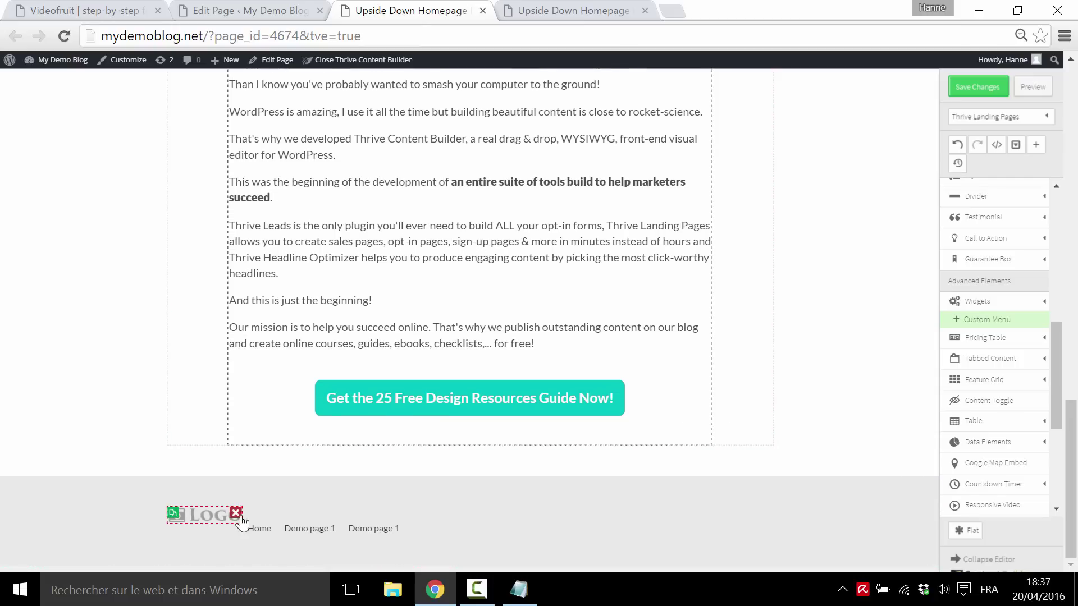
{"action": "left_click", "coordinate": [235, 513]}
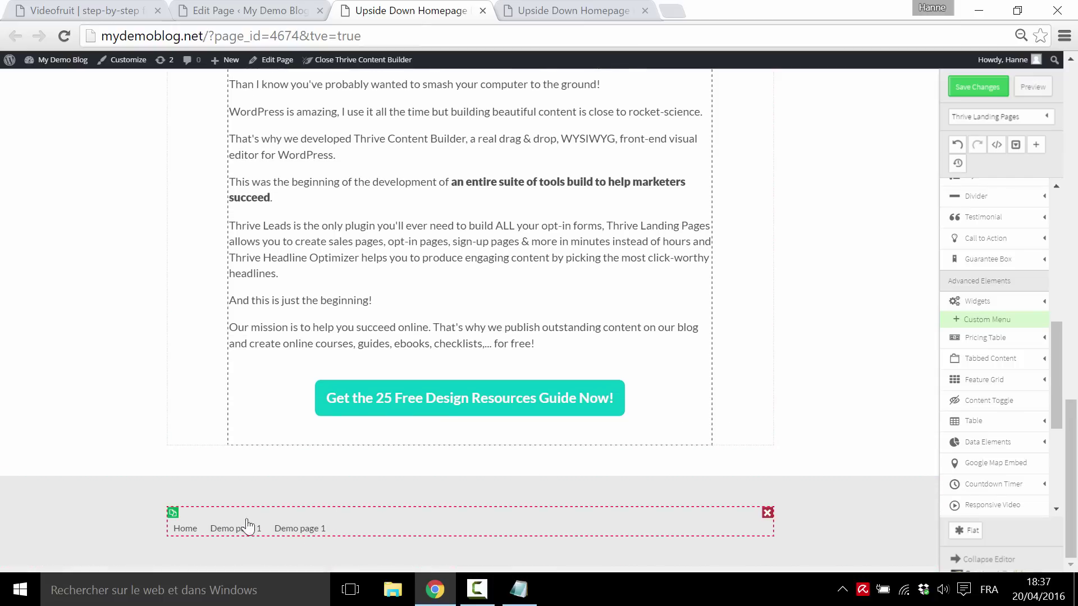
Centre the custom menu in the bottom section and set its main item color to white
{"action": "left_click", "coordinate": [387, 522]}
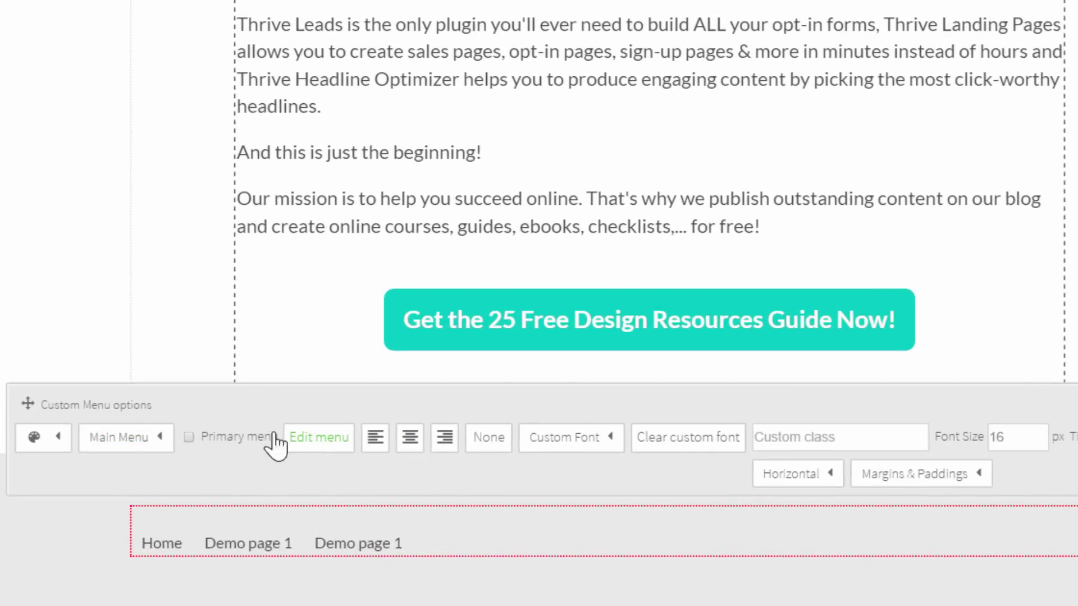
{"action": "left_click", "coordinate": [417, 445]}
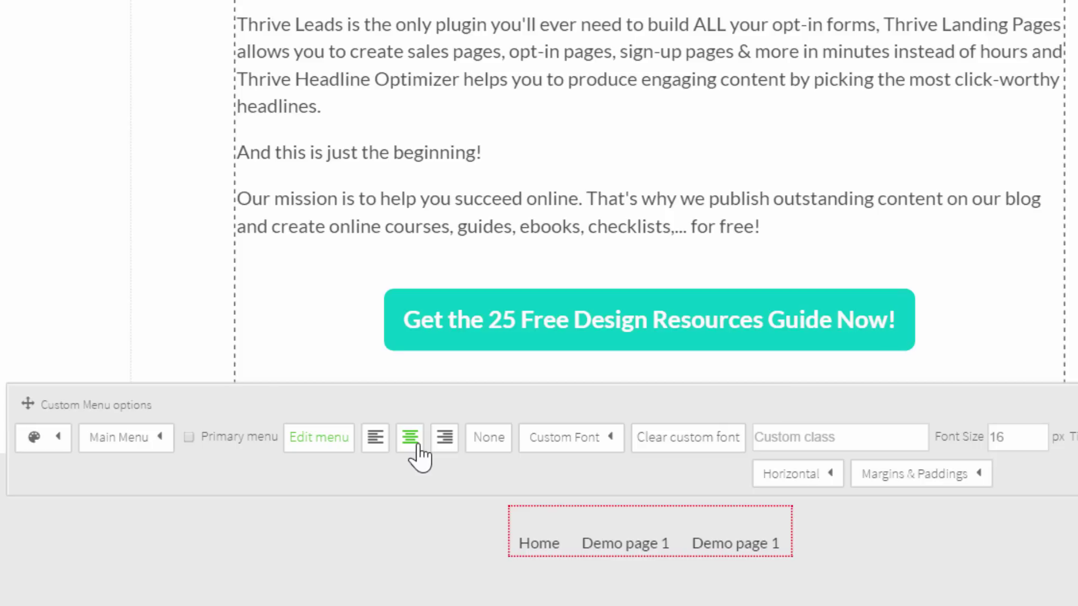
{"action": "left_click", "coordinate": [59, 441]}
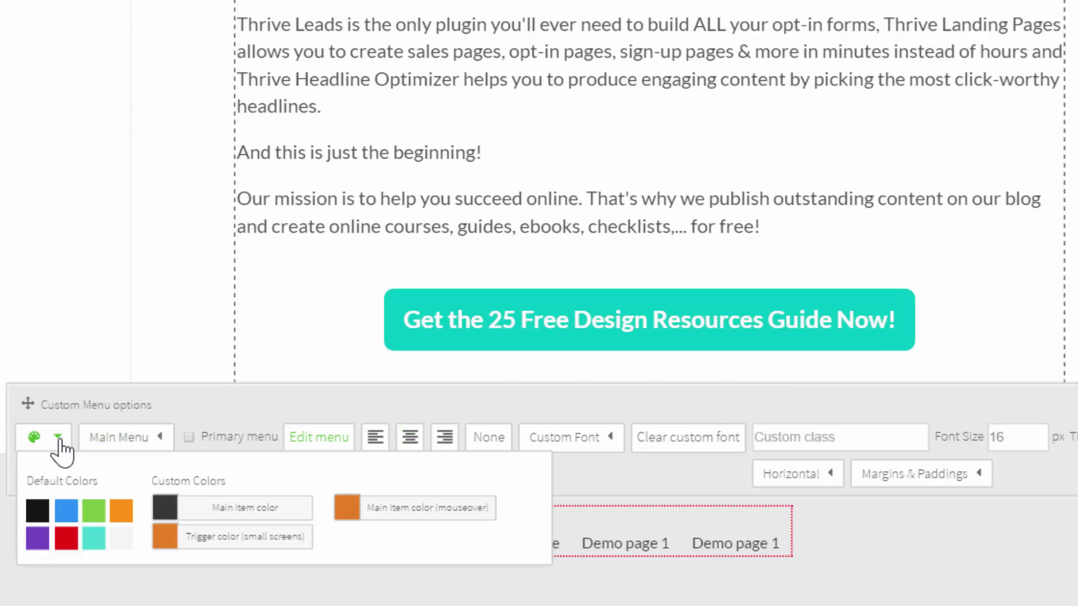
{"action": "left_click", "coordinate": [163, 508]}
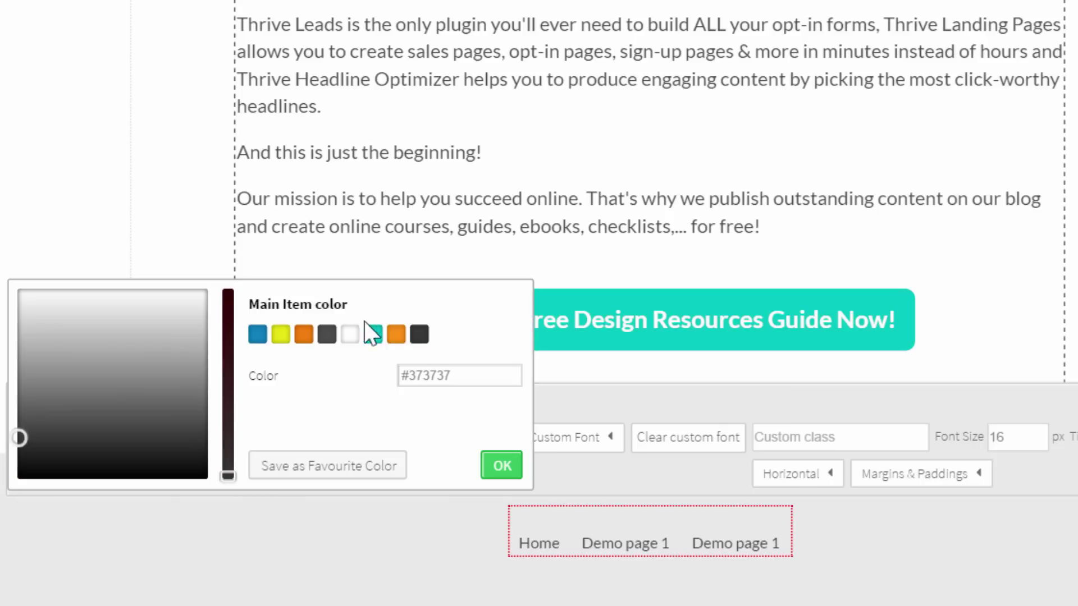
{"action": "left_click", "coordinate": [350, 335]}
{"action": "left_click", "coordinate": [505, 469]}
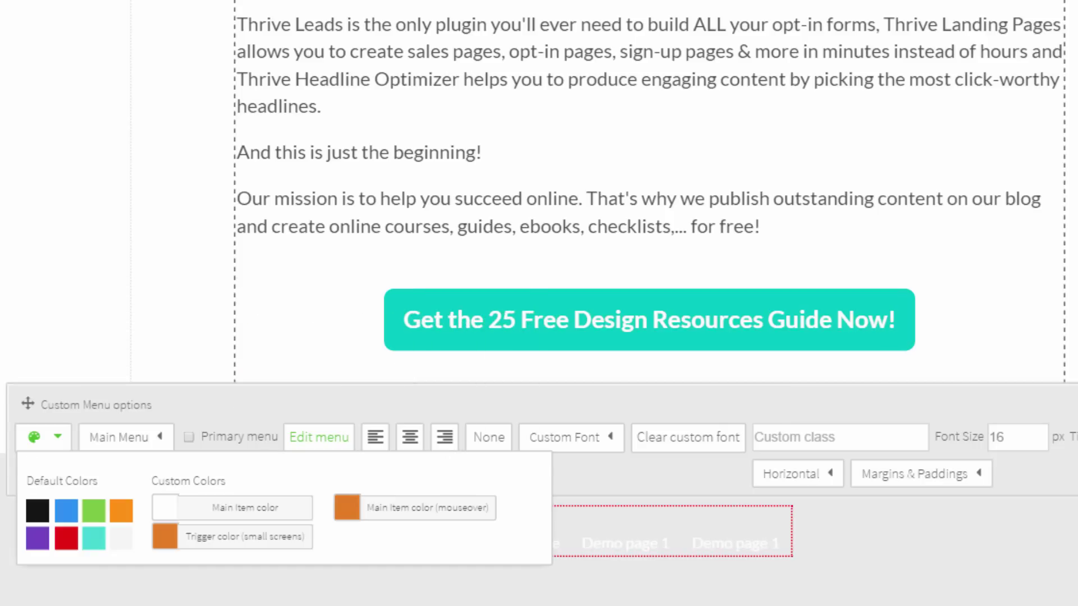
{"action": "key", "text": "Escape"}
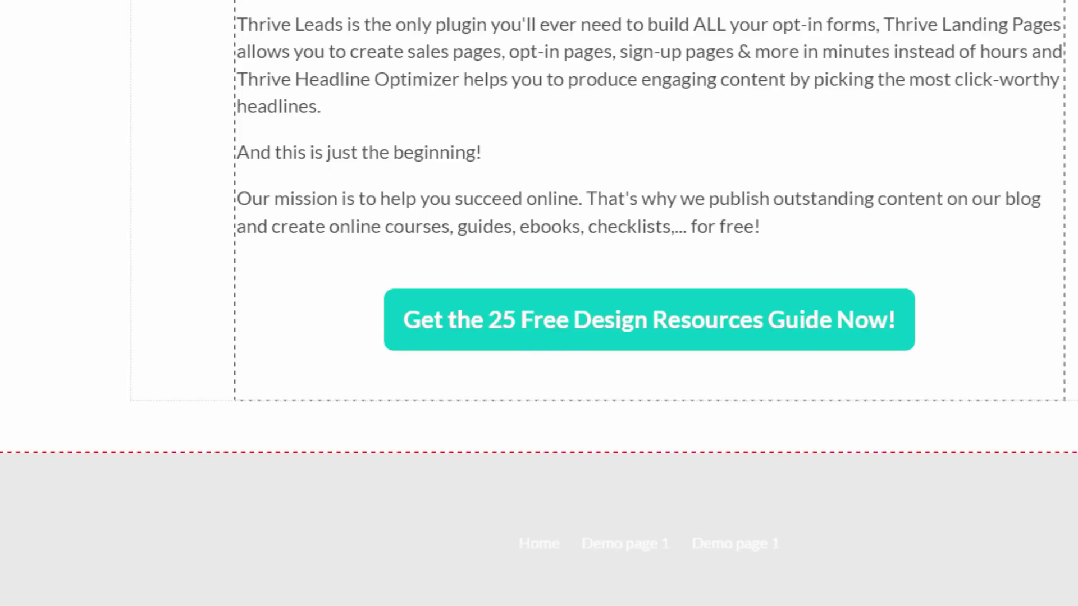
Give the bottom menu section a dark grey background, rgba(77,77,77,1)
{"action": "left_click", "coordinate": [49, 347]}
{"action": "left_click", "coordinate": [151, 426]}
{"action": "left_click", "coordinate": [326, 282]}
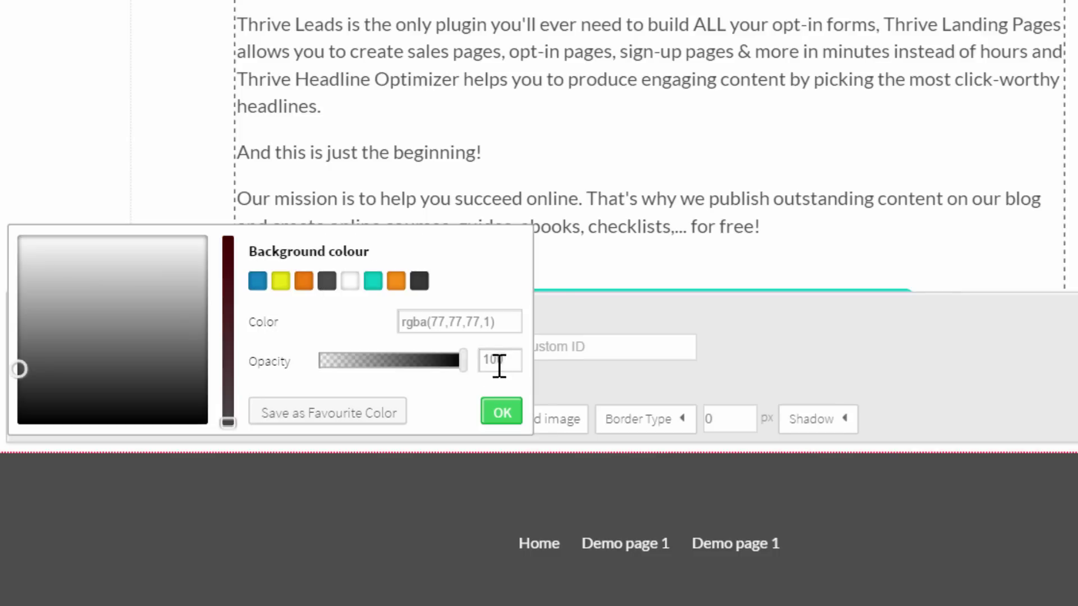
{"action": "left_click", "coordinate": [500, 415]}
{"action": "key", "text": "Escape"}
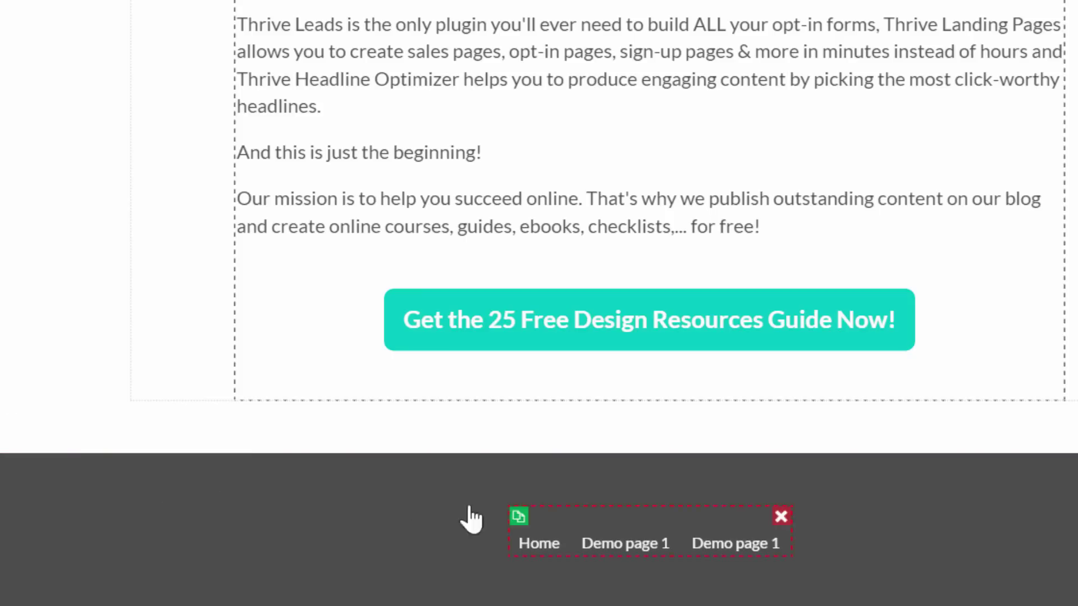
Switch the custom menu in the bottom section to the Upside Down Menu
{"action": "left_click", "coordinate": [589, 538]}
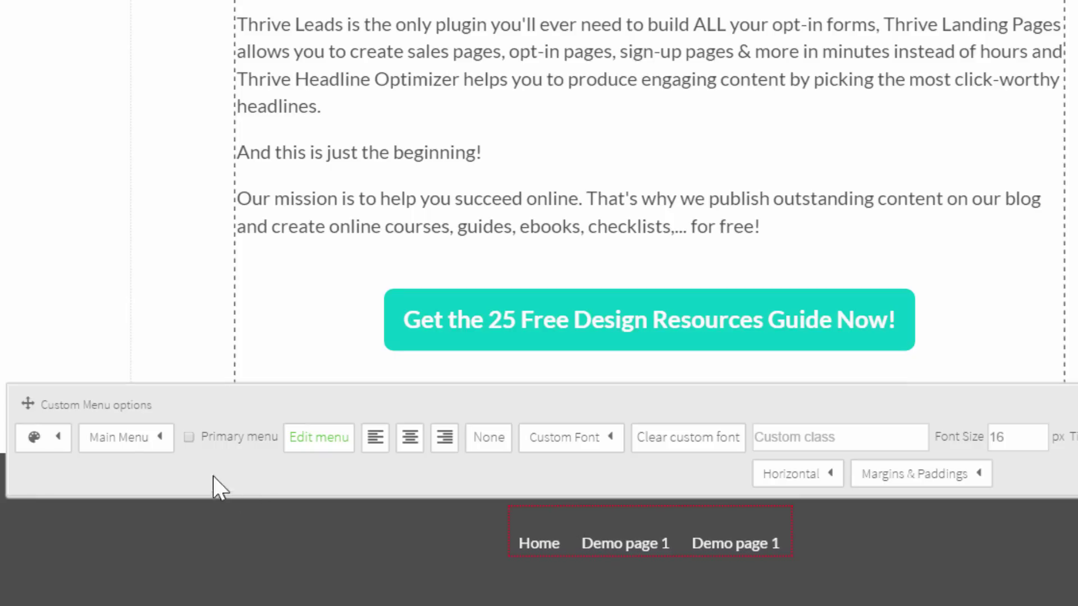
{"action": "left_click", "coordinate": [159, 443]}
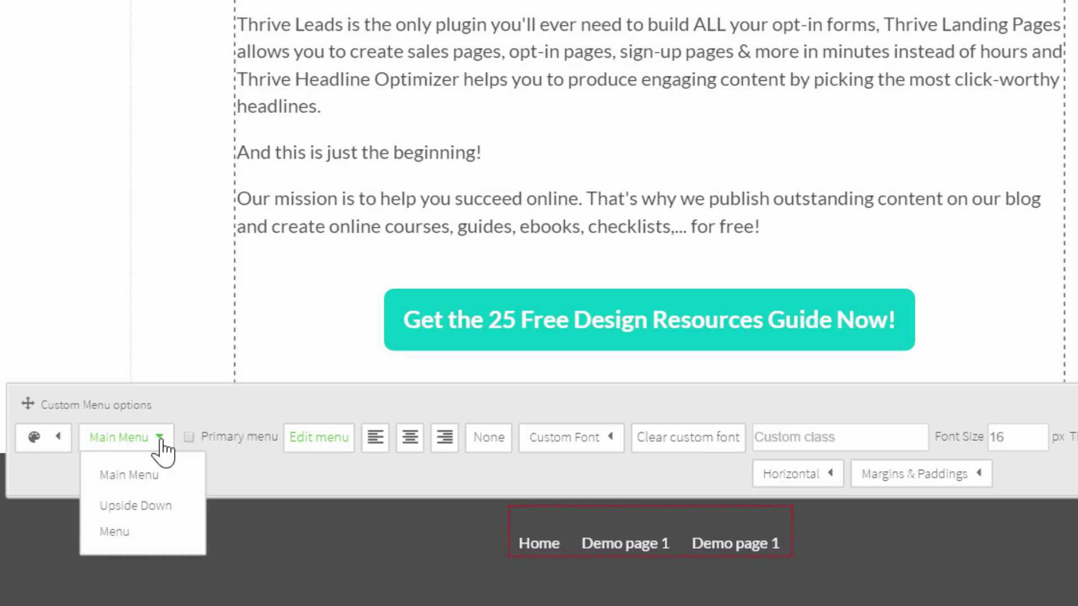
{"action": "left_click", "coordinate": [163, 511]}
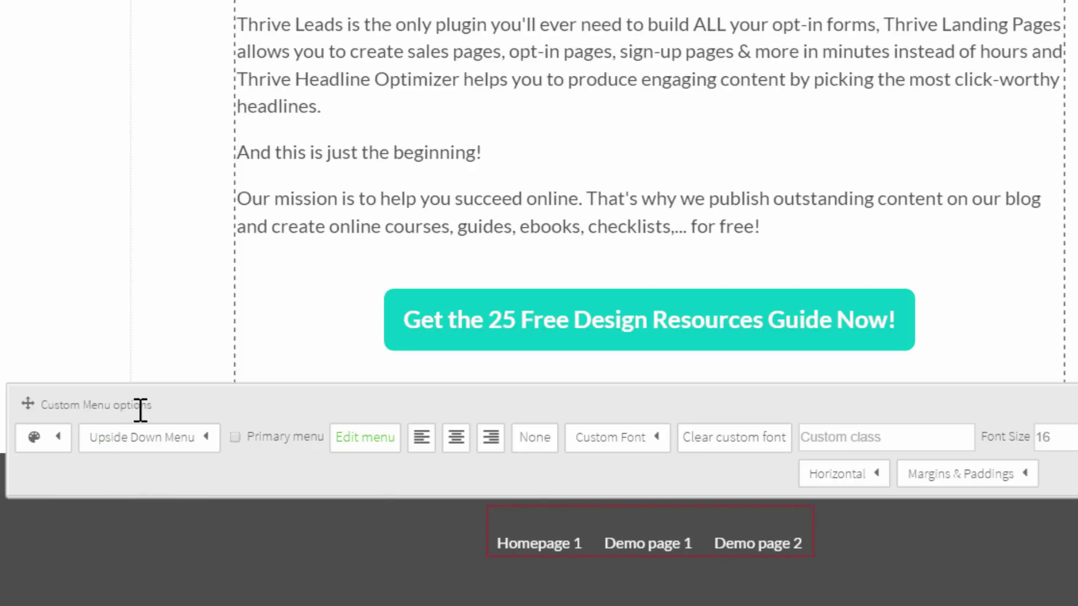
{"action": "left_click", "coordinate": [956, 570]}
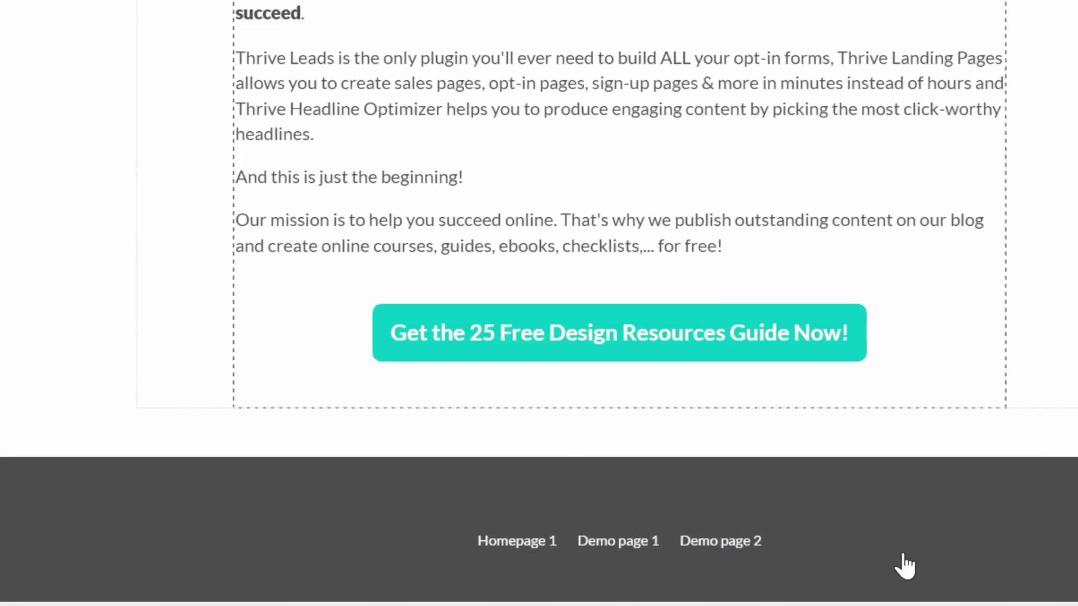
Open the WordPress menu editor from the page's admin screen and examine the Upside Down Menu's structure and the pages available to add
{"action": "left_click", "coordinate": [243, 8]}
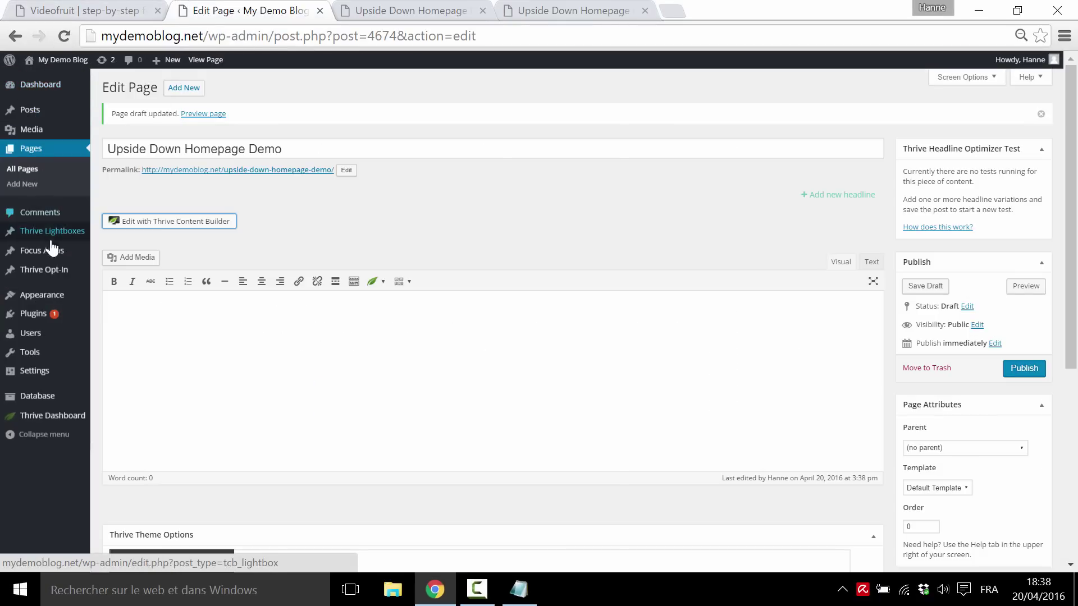
{"action": "mouse_move", "coordinate": [56, 297]}
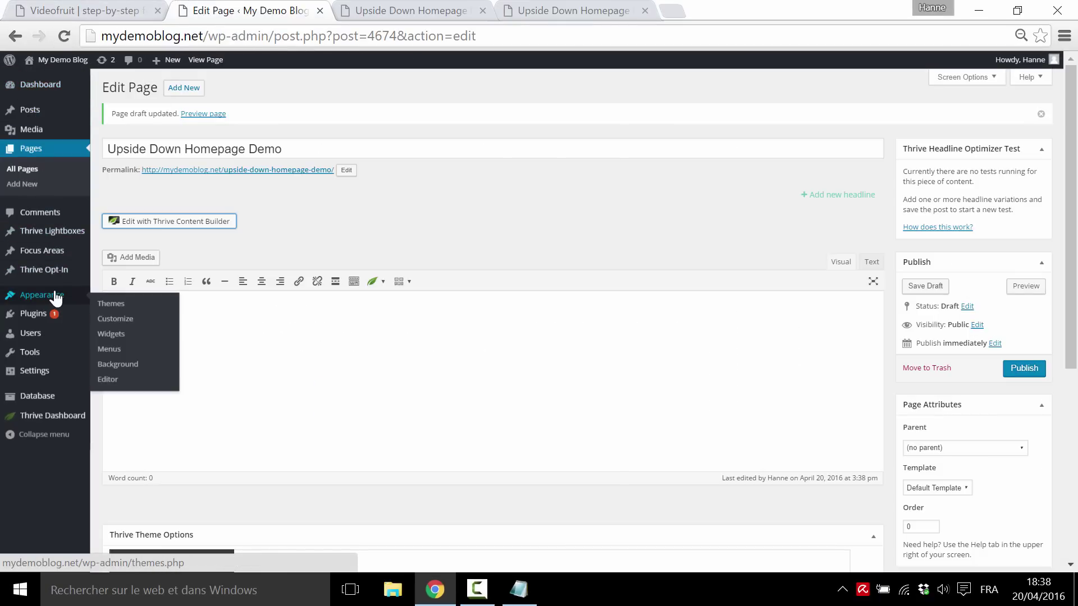
{"action": "left_click", "coordinate": [111, 349]}
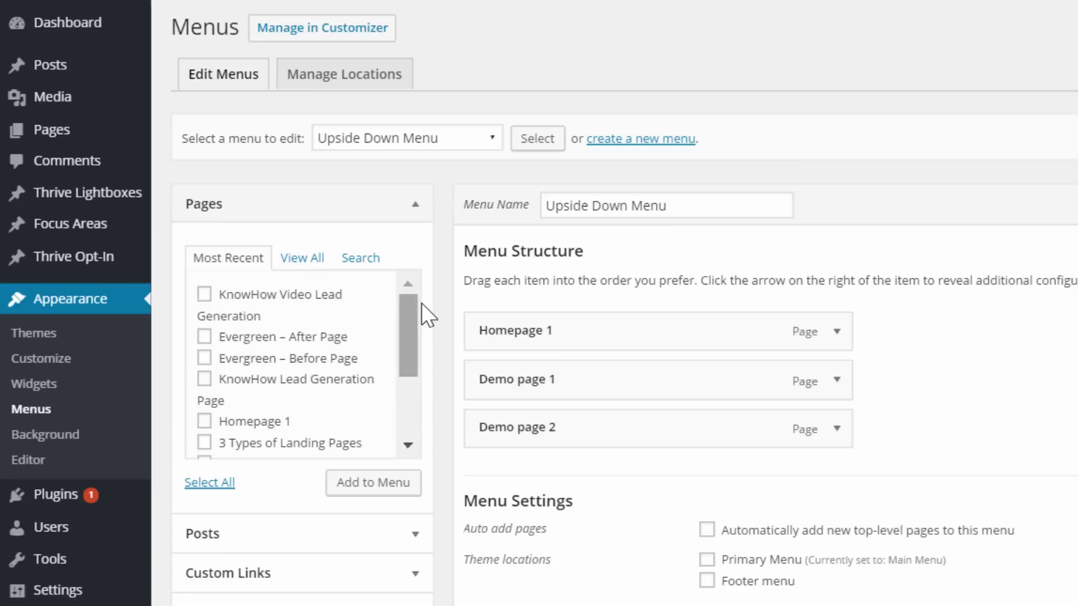
{"action": "left_click_drag", "start_coordinate": [409, 320], "coordinate": [416, 409]}
{"action": "scroll", "coordinate": [368, 308], "scroll_direction": "up", "scroll_amount": 5}
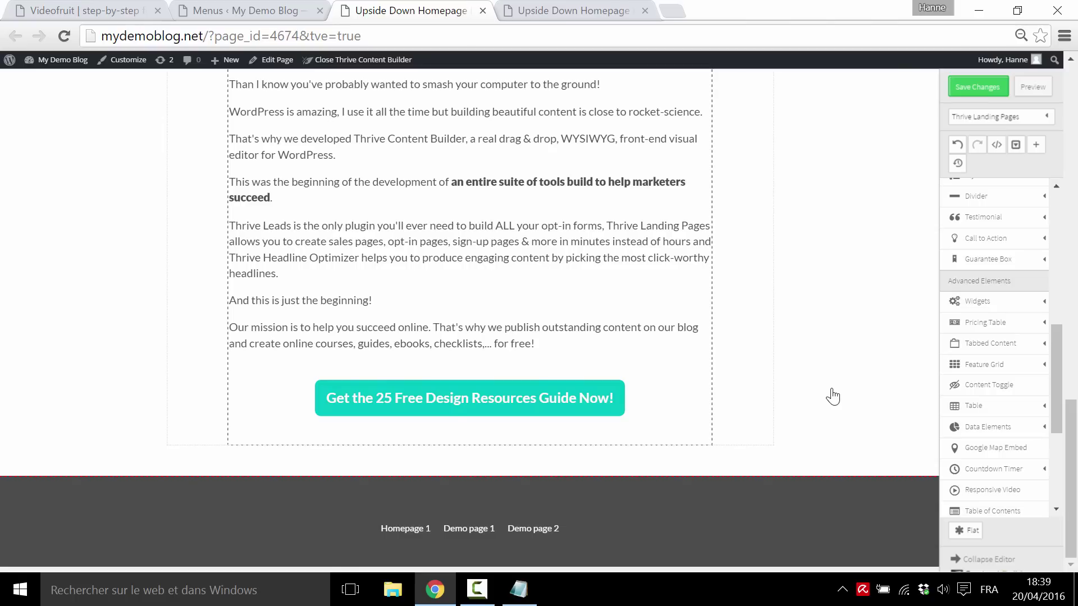
Review the homepage in the content builder from the bottom menu up to the opening opt-in section
{"action": "scroll", "coordinate": [832, 396], "scroll_direction": "up", "scroll_amount": 20}
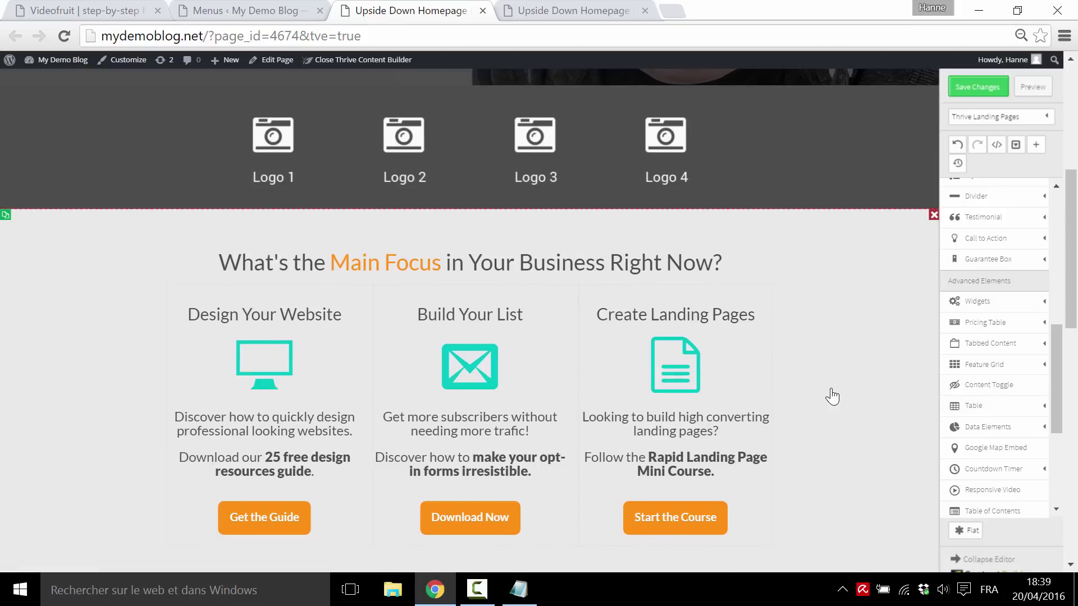
{"action": "scroll", "coordinate": [832, 396], "scroll_direction": "up", "scroll_amount": 1}
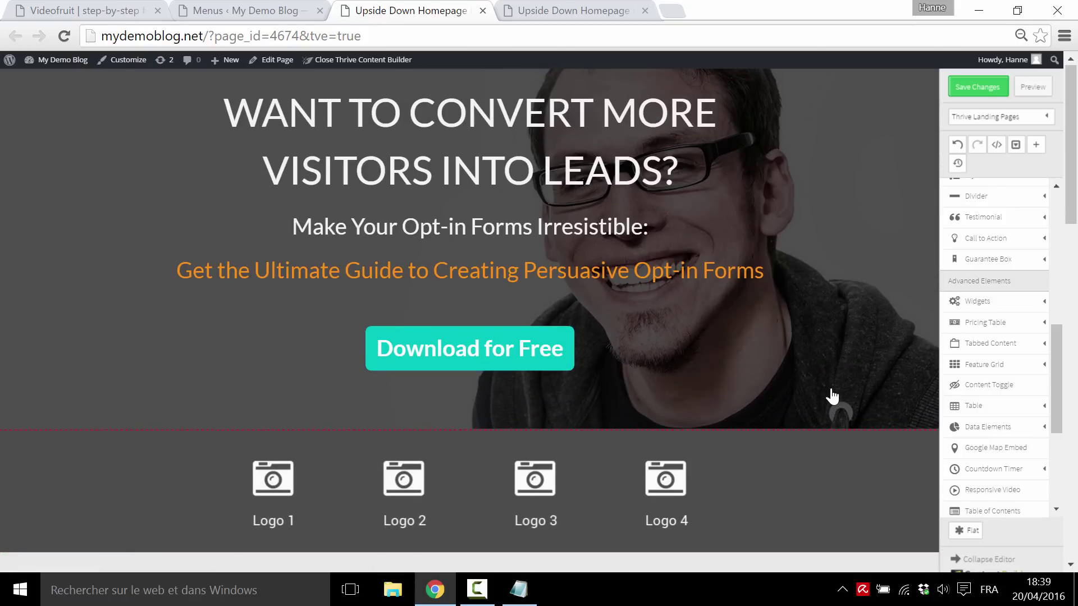